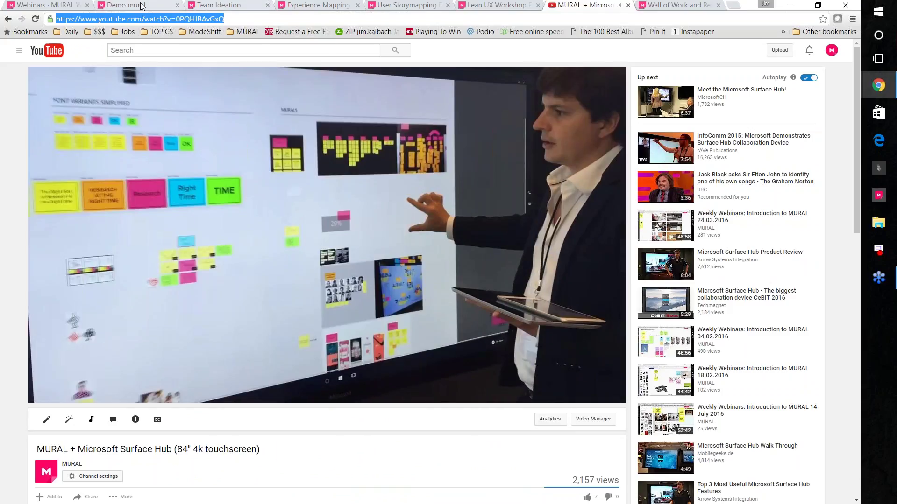
Step: Switch to the Demo mural and add the copied YouTube link as a video card beside the MURAL Quick Guide PDF
click(141, 6)
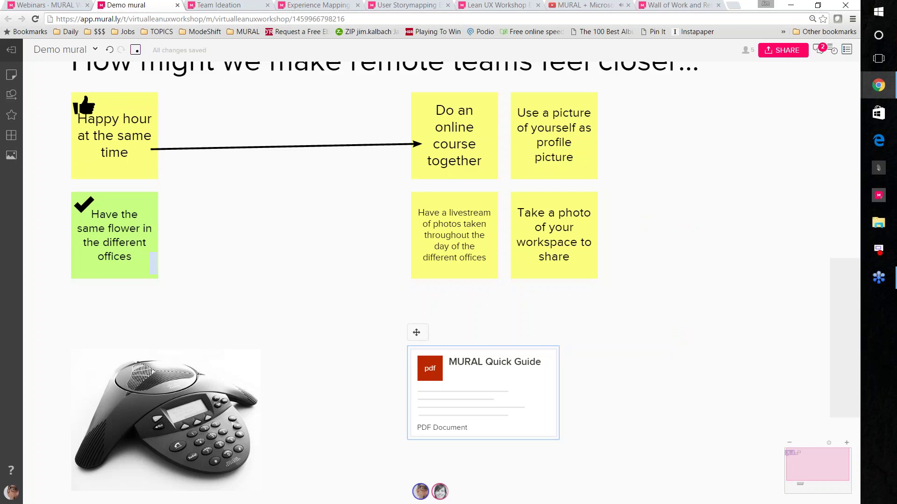
key(ctrl+v)
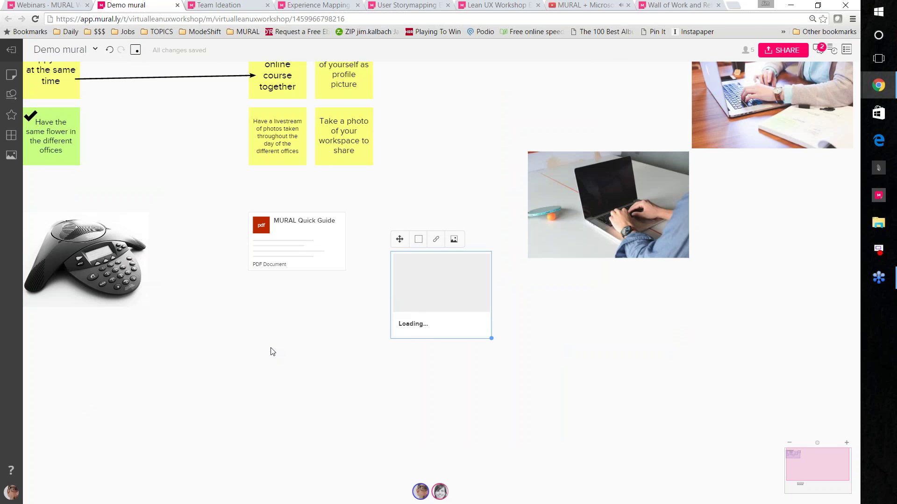
drag(401, 239, 389, 198)
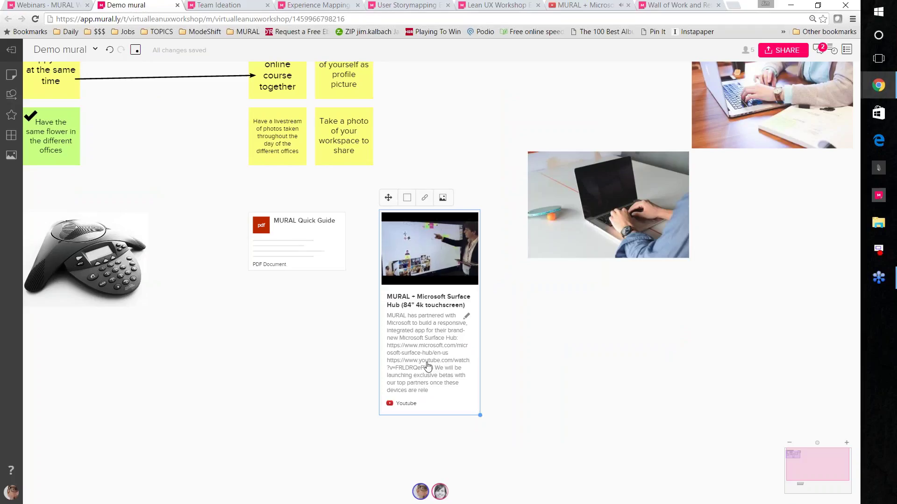
click(372, 341)
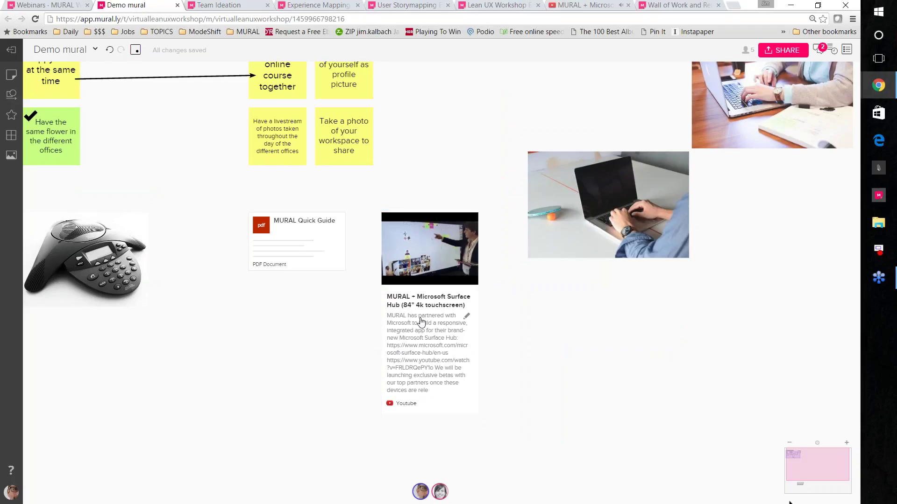
Step: Preview the MURAL + Microsoft Surface Hub video from its card inside the mural and close the player
scroll(421, 322, up, 3)
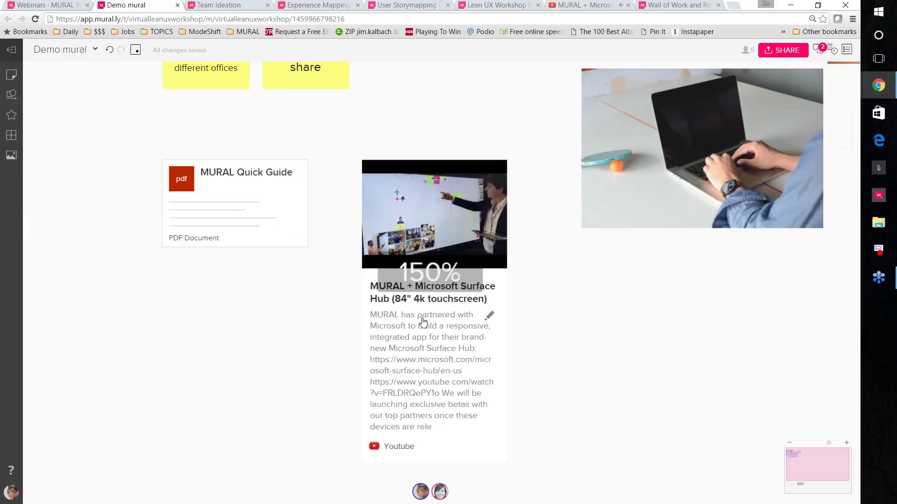
click(424, 251)
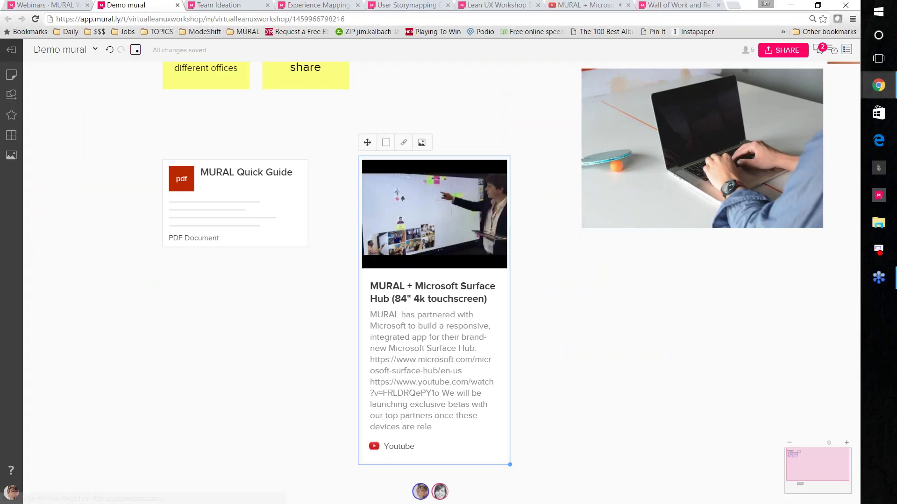
click(434, 214)
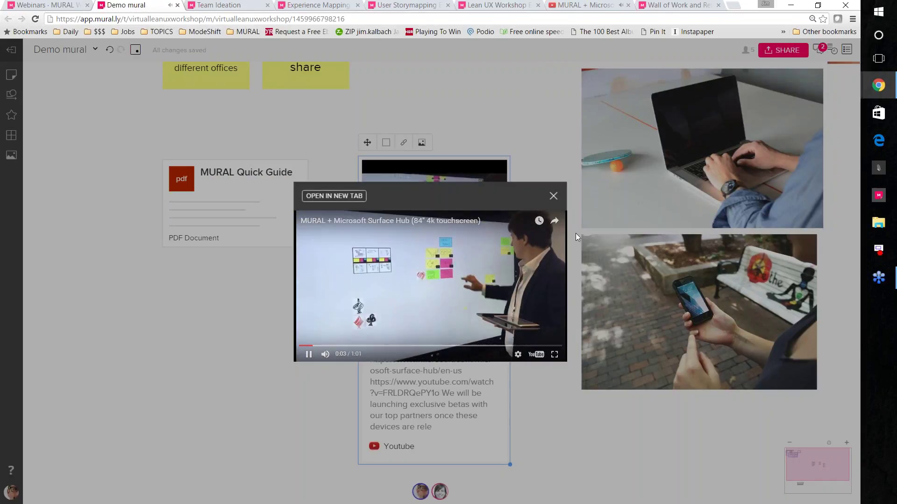
click(553, 197)
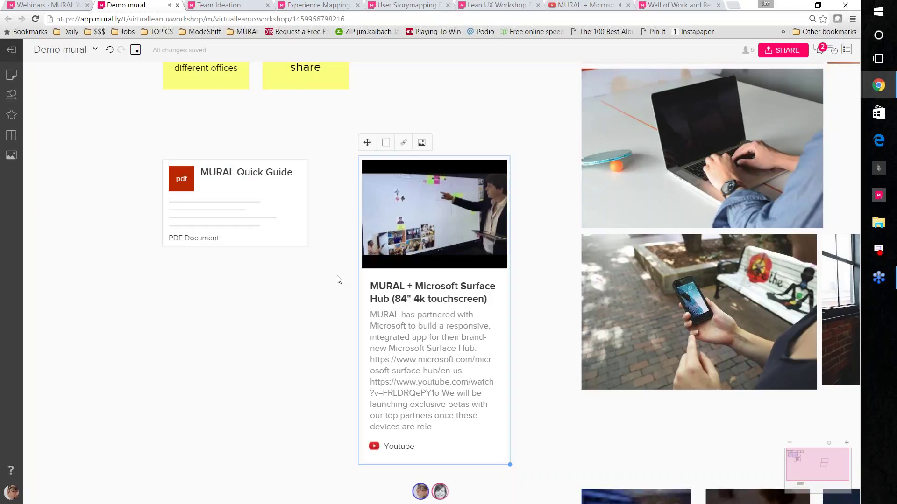
Step: Move the video card closer to the MURAL Quick Guide PDF card
scroll(336, 282, down, 3)
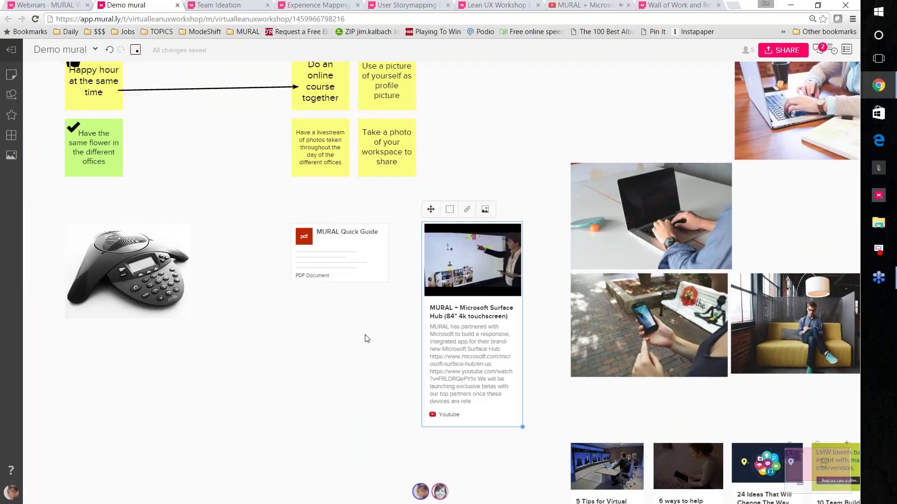
drag(366, 338, 361, 401)
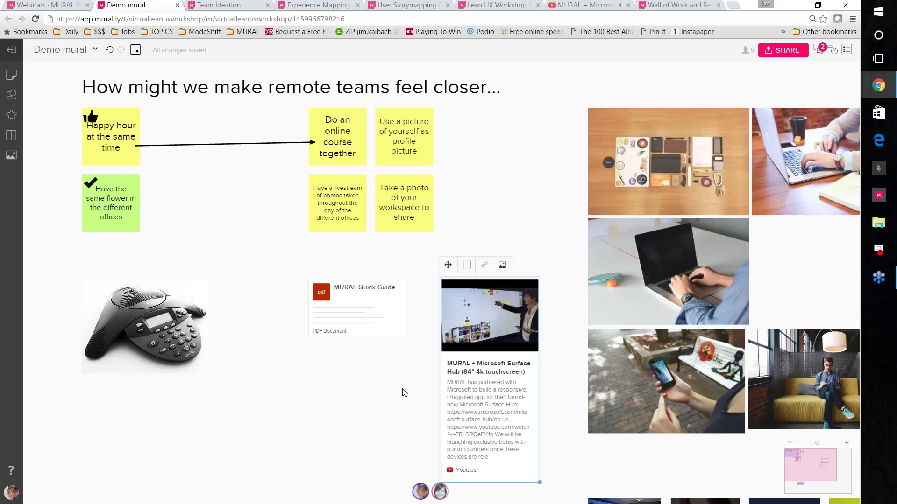
drag(496, 349, 457, 350)
click(282, 388)
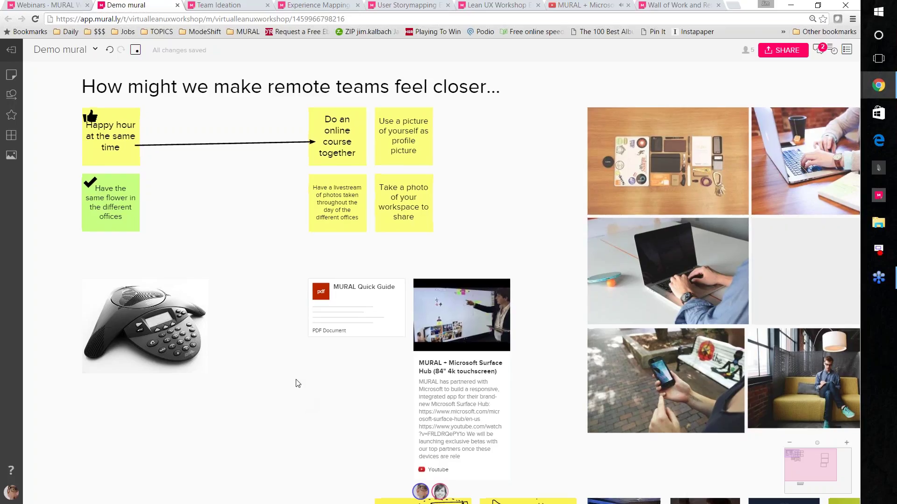
Step: Examine the mural's overall layout and the participants currently active in it
drag(297, 383, 261, 359)
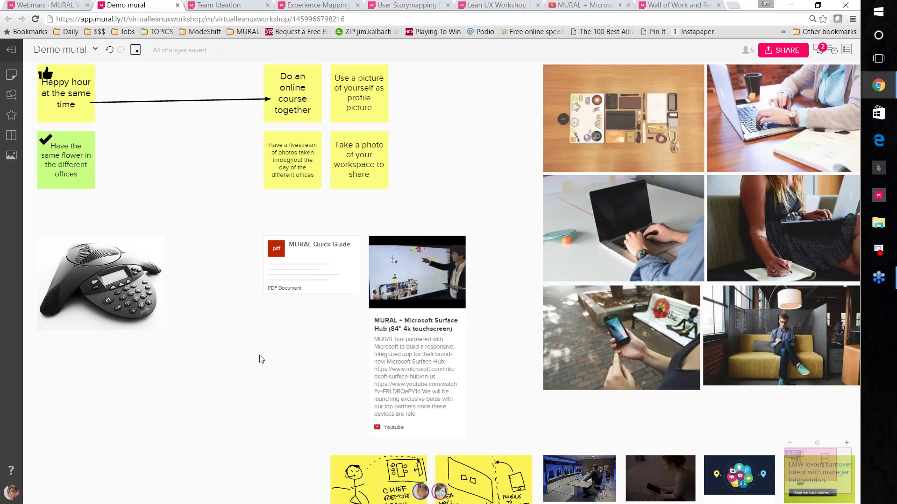
scroll(261, 359, down, 3)
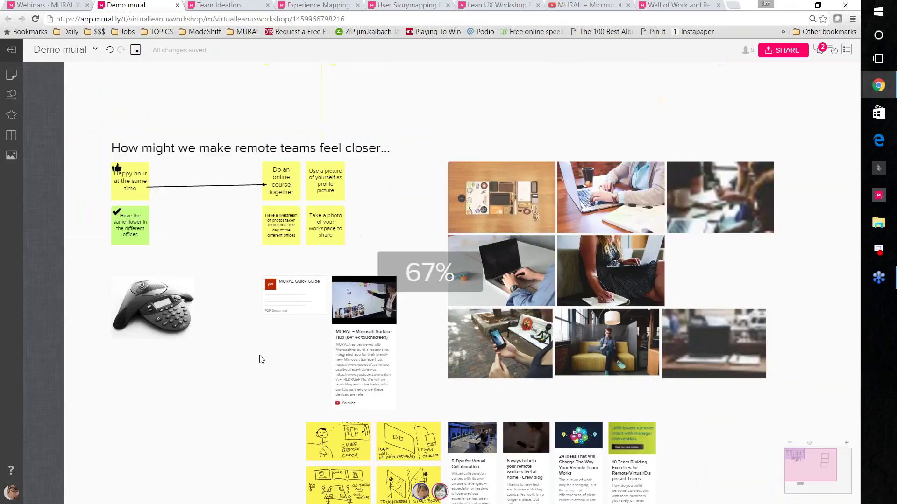
drag(261, 358, 212, 334)
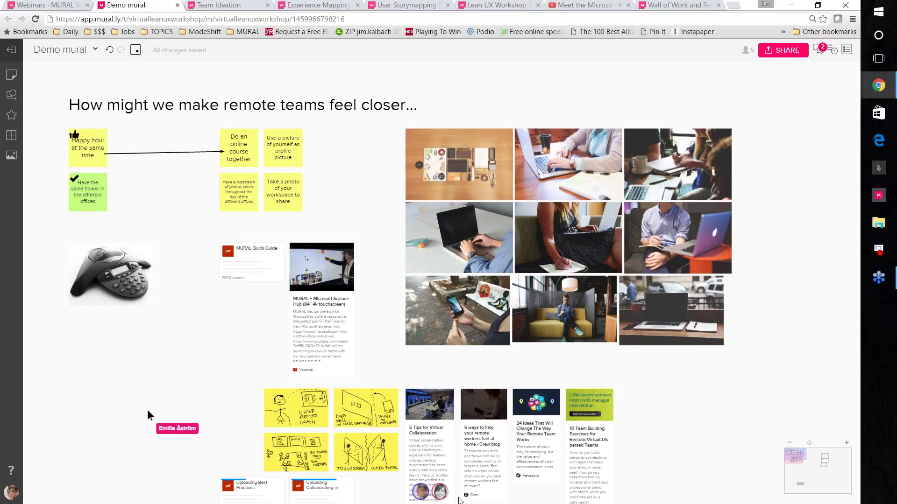
click(421, 492)
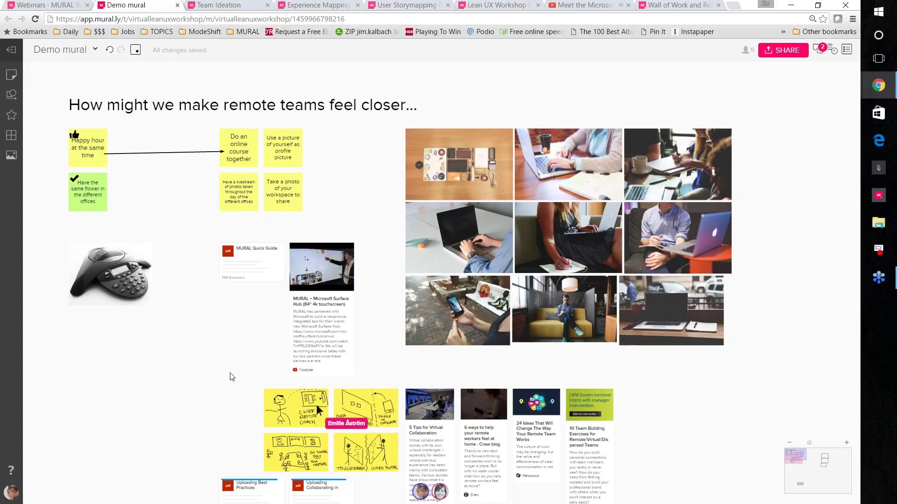
drag(230, 377, 224, 367)
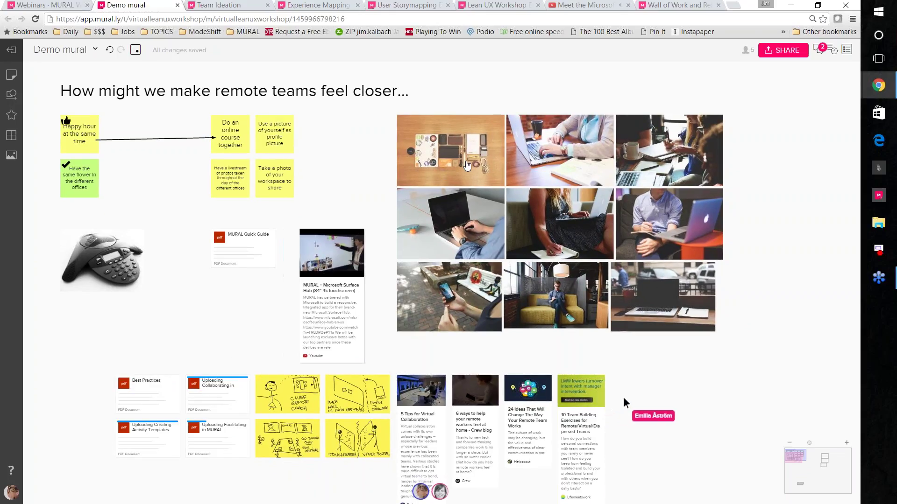
Step: Move the desk items photo out of the photo grid and back into the grid's first slot
drag(466, 164, 391, 160)
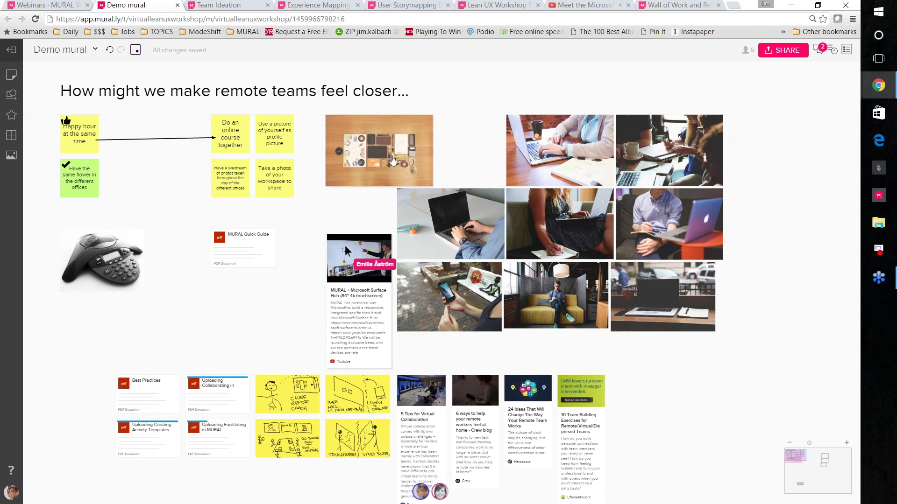
scroll(391, 161, up, 2)
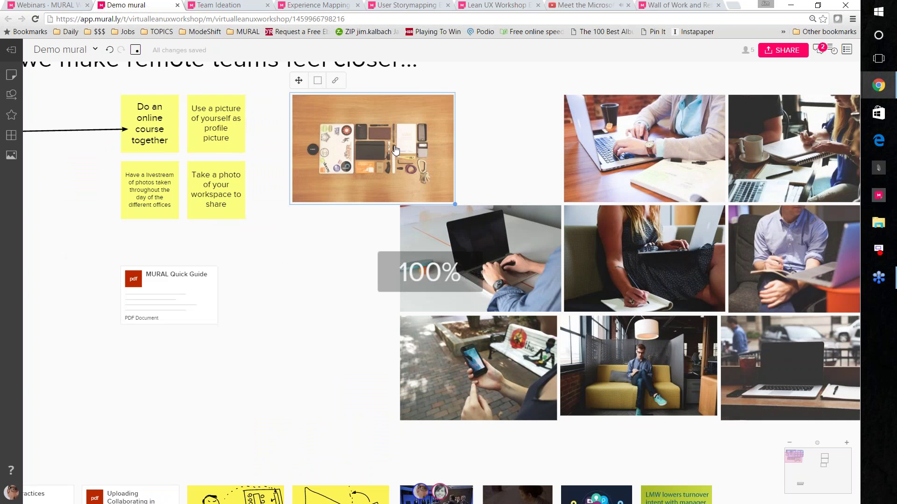
scroll(395, 149, up, 3)
drag(383, 169, 594, 171)
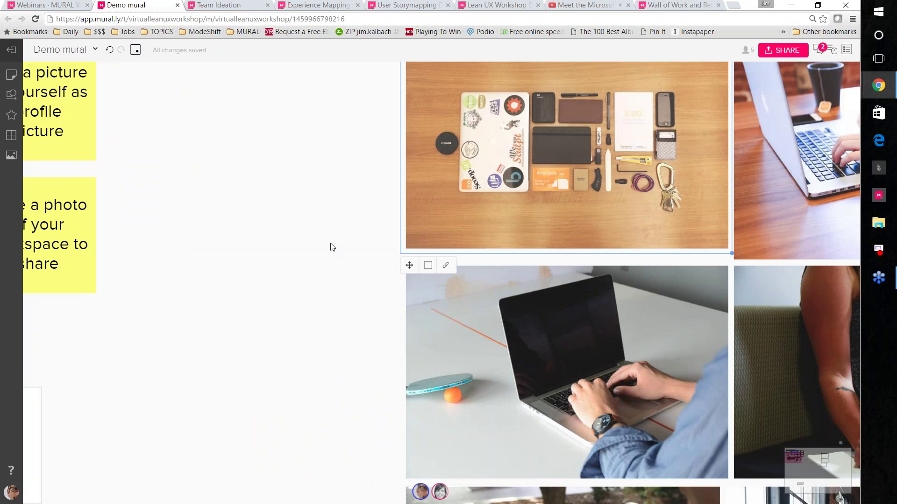
scroll(298, 264, down, 2)
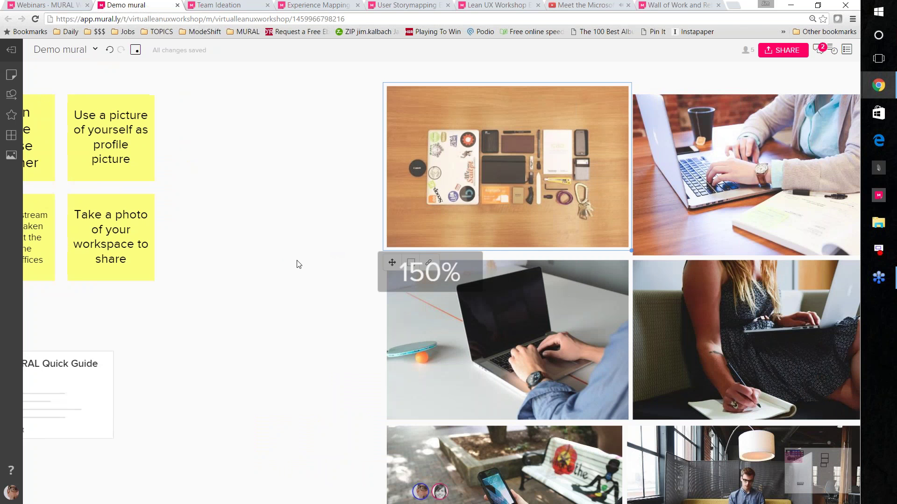
scroll(298, 264, down, 3)
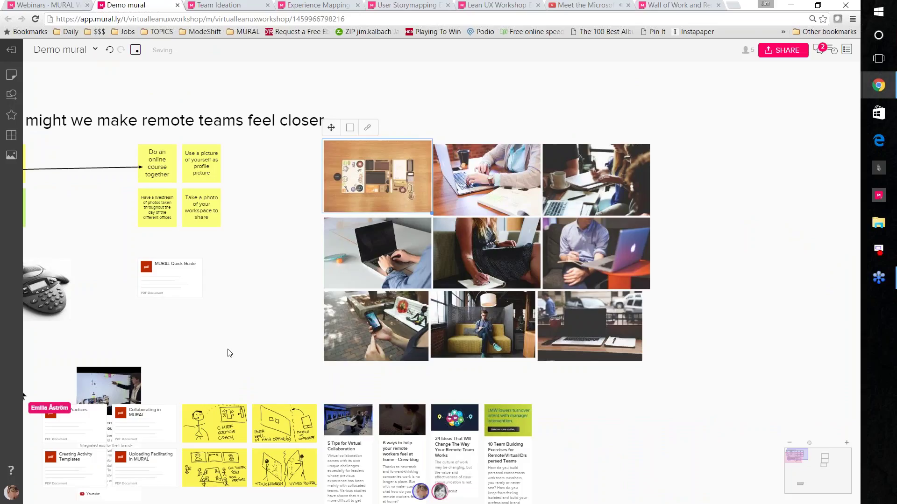
Step: Watch the collaborator regroup the PDFs, video card, sketches and sticky notes on the mural
drag(251, 331, 284, 283)
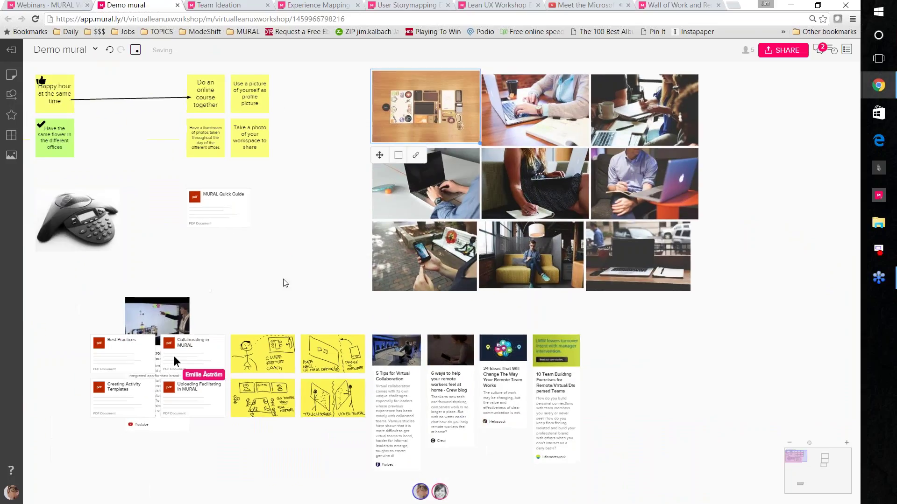
scroll(285, 282, down, 2)
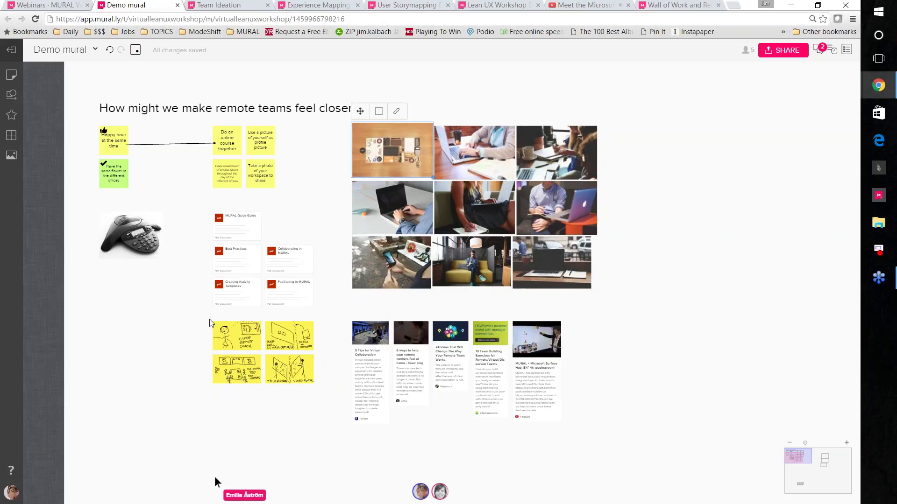
scroll(209, 322, up, 2)
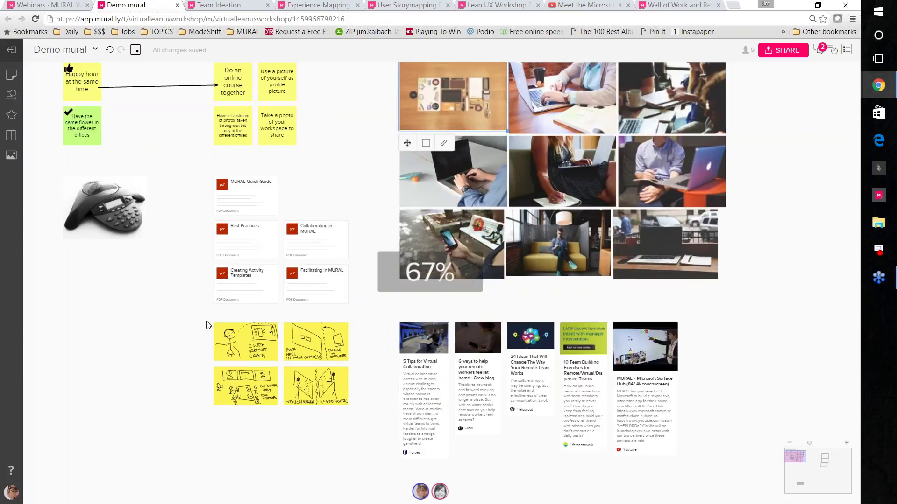
scroll(209, 325, down, 2)
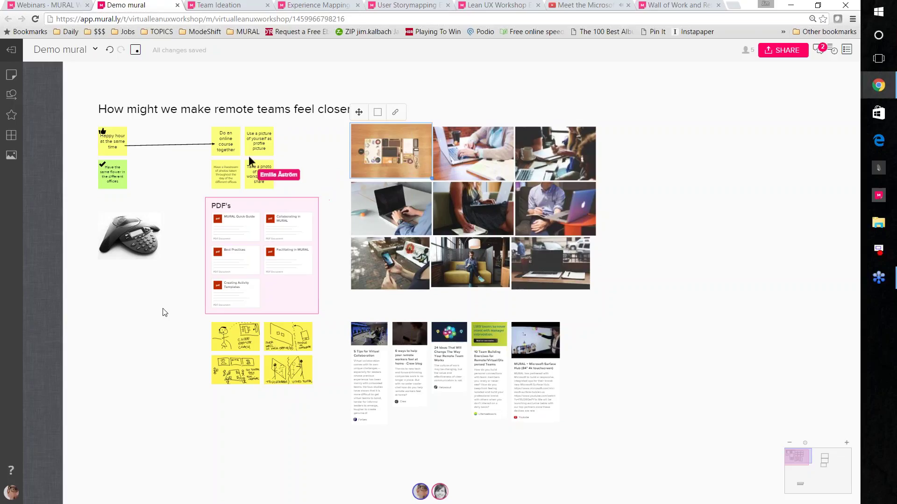
drag(152, 312, 135, 316)
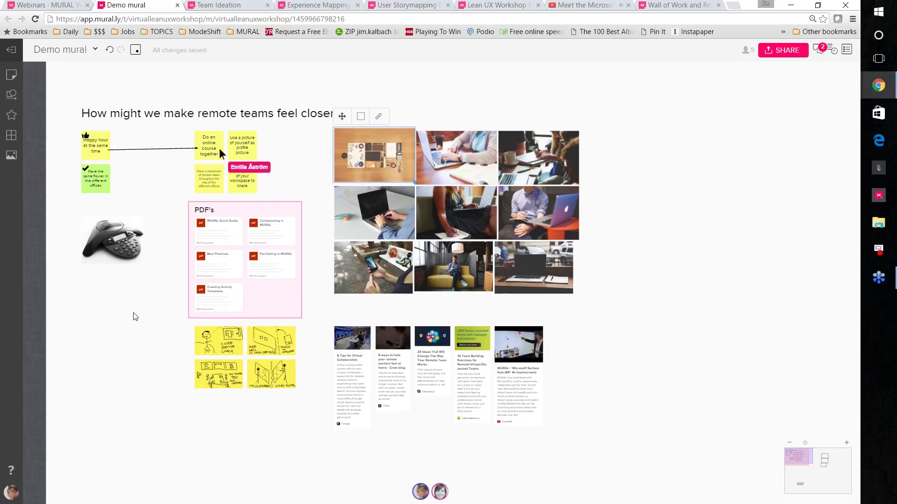
scroll(135, 317, up, 2)
drag(126, 315, 142, 362)
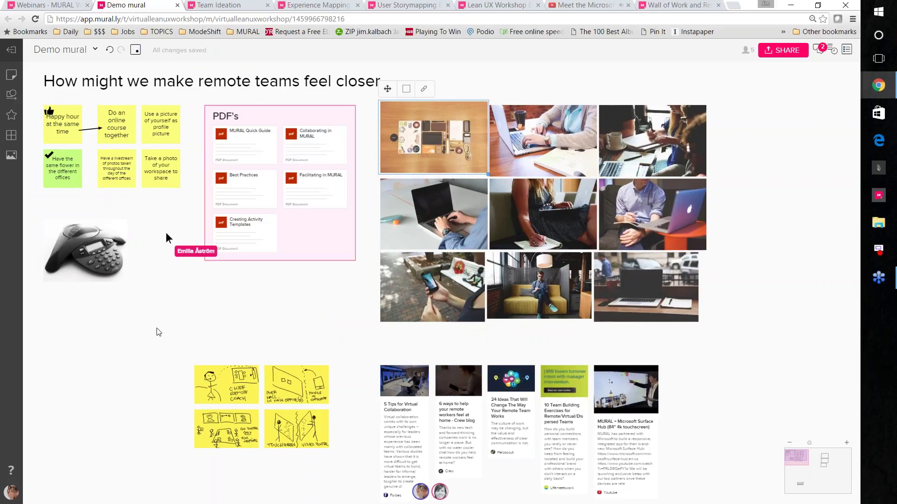
Step: Explore the rest of the mural out to the separate column of photos and return to the main content
scroll(149, 333, down, 2)
scroll(150, 335, down, 2)
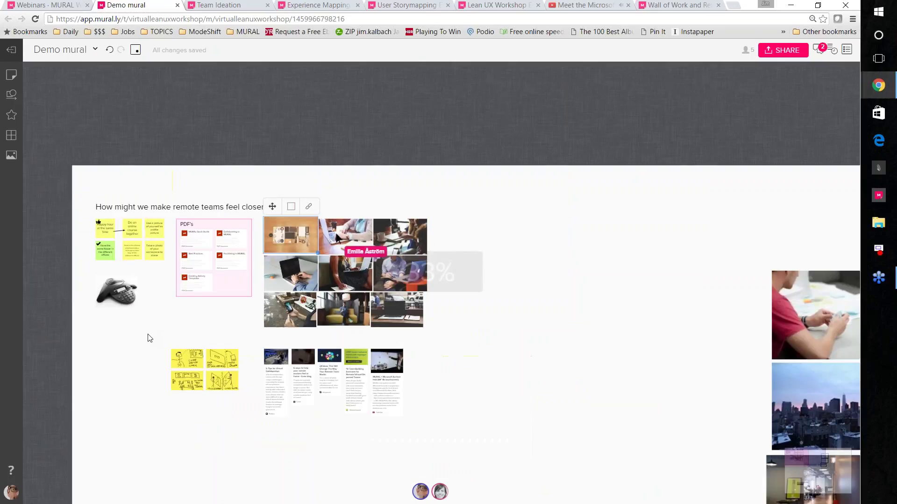
scroll(150, 338, down, 2)
drag(535, 367, 170, 313)
scroll(267, 321, up, 2)
drag(581, 334, 347, 352)
scroll(372, 305, up, 1)
scroll(376, 304, down, 2)
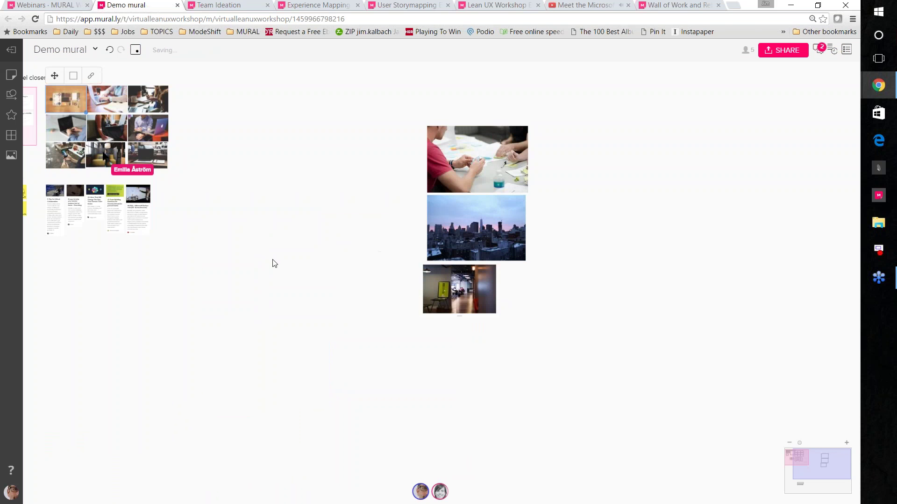
drag(274, 263, 671, 312)
scroll(421, 215, up, 2)
drag(420, 214, 228, 275)
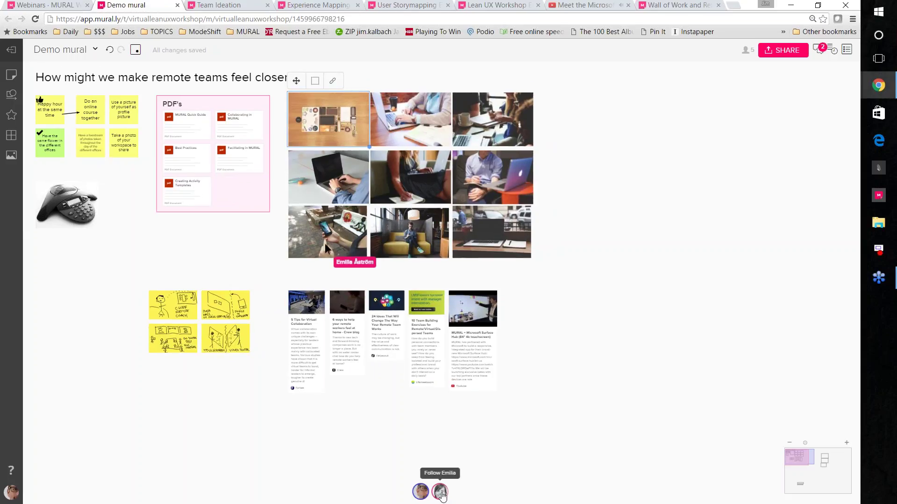
Step: Follow the collaborator's view of the mural and examine the sketches, photos and article link cards up close
click(440, 493)
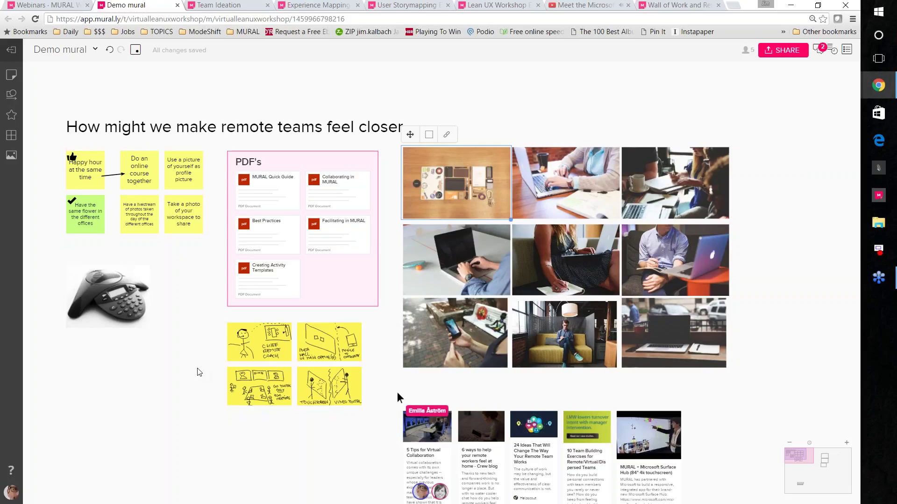
scroll(200, 372, up, 3)
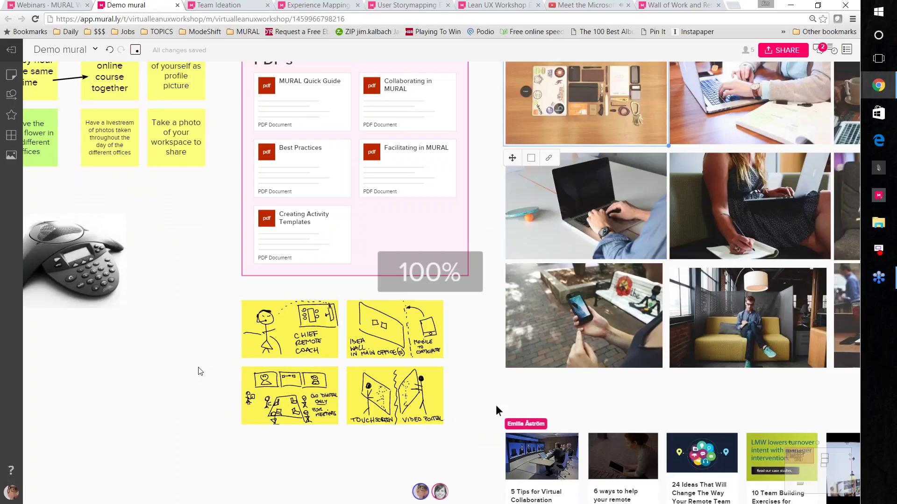
drag(199, 373, 312, 368)
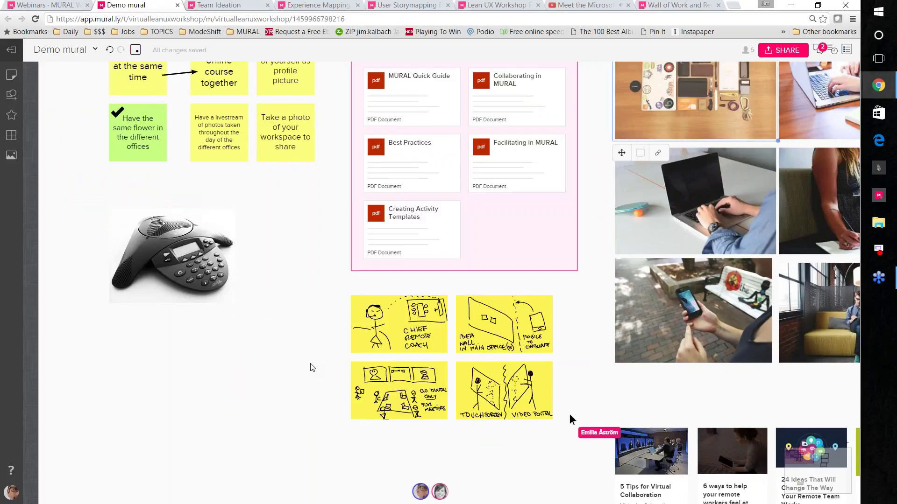
drag(841, 397, 554, 448)
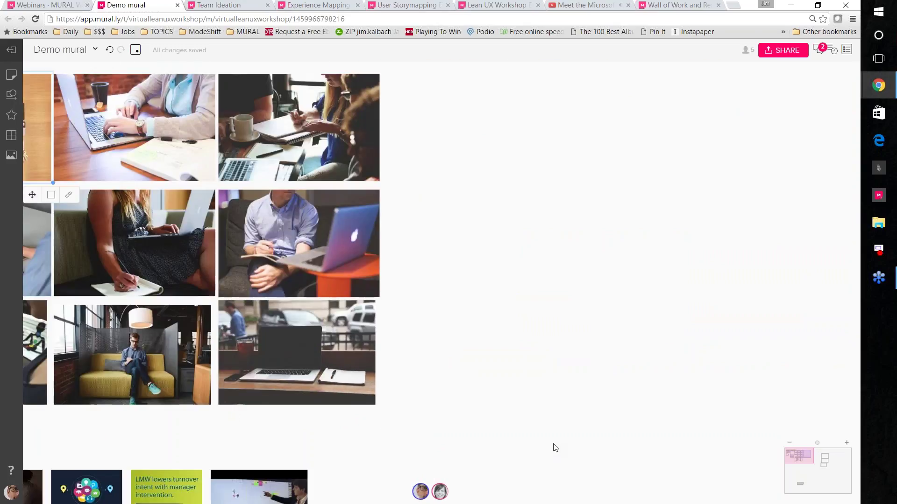
drag(186, 434, 429, 420)
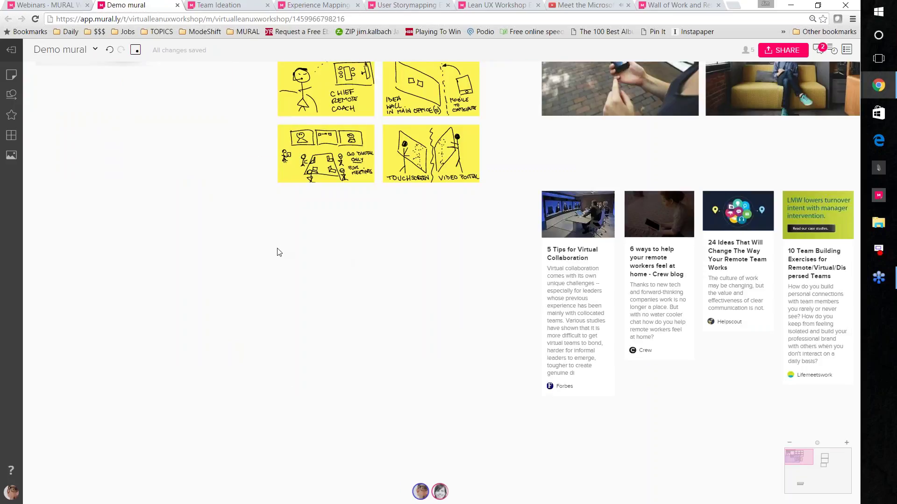
Step: Zoom out to an overview of the whole mural, from the grouped content to the separate photo column and MURAL welcome text
scroll(277, 252, down, 2)
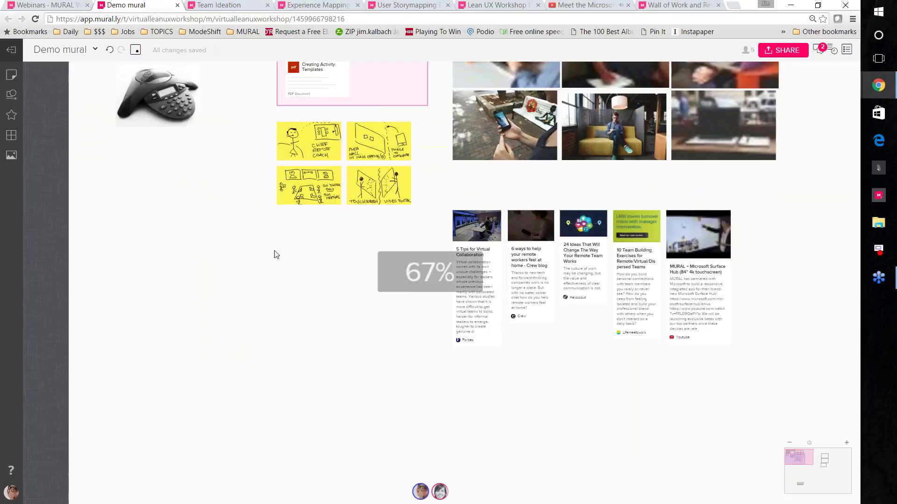
scroll(274, 255, down, 1)
scroll(275, 256, down, 5)
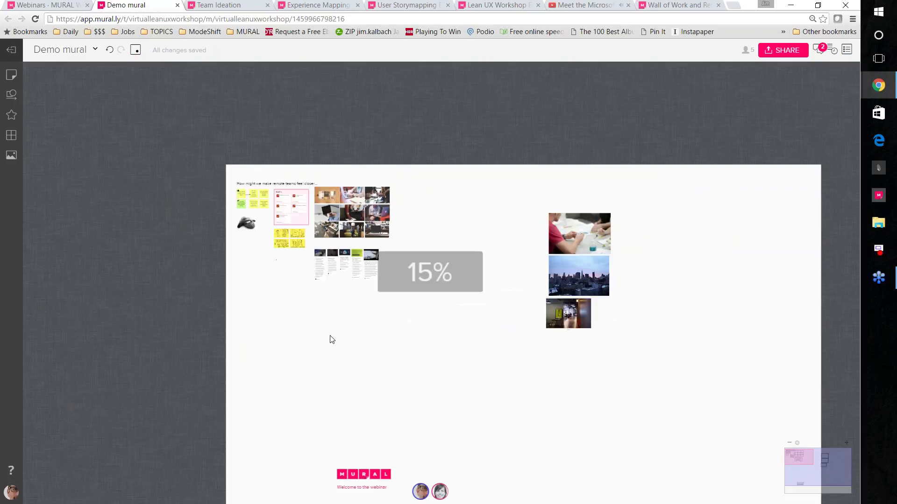
drag(330, 339, 171, 287)
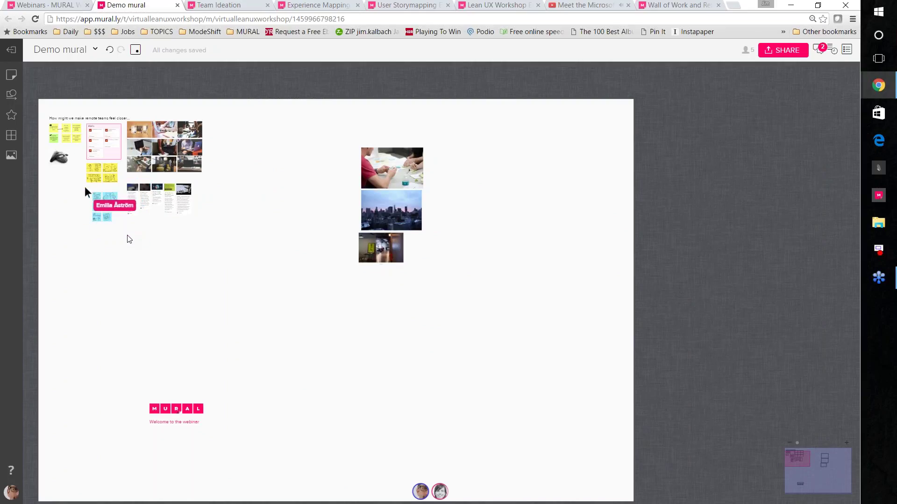
drag(126, 250, 162, 281)
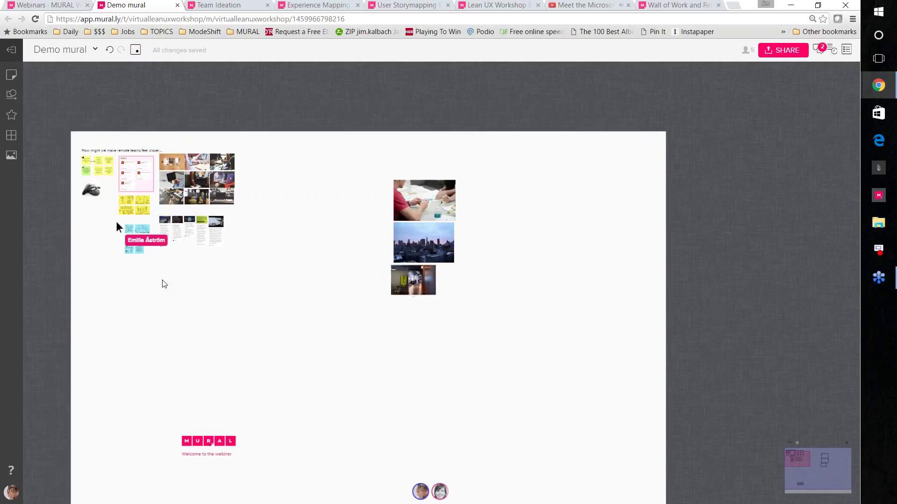
Step: Examine the collaborator's blue sketch sticky notes together with the yellow sketches and article link cards up close
scroll(112, 242, up, 3)
scroll(112, 242, up, 4)
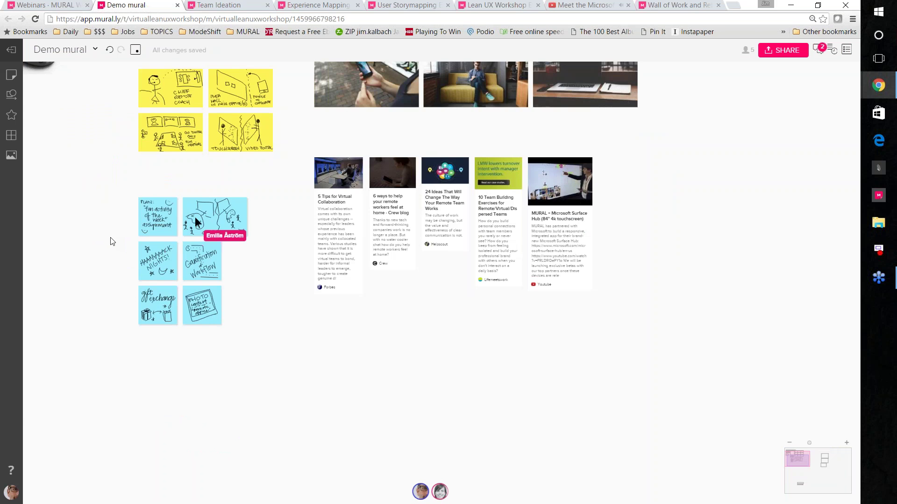
drag(112, 242, 143, 271)
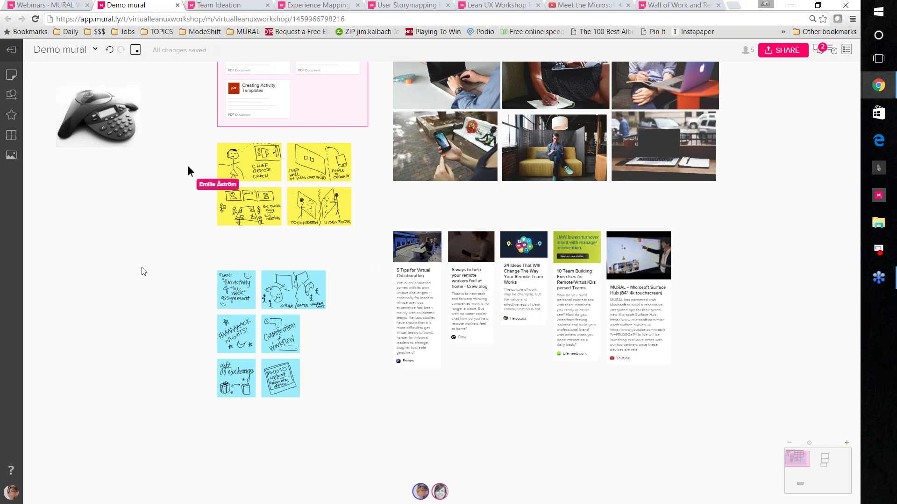
scroll(143, 271, up, 2)
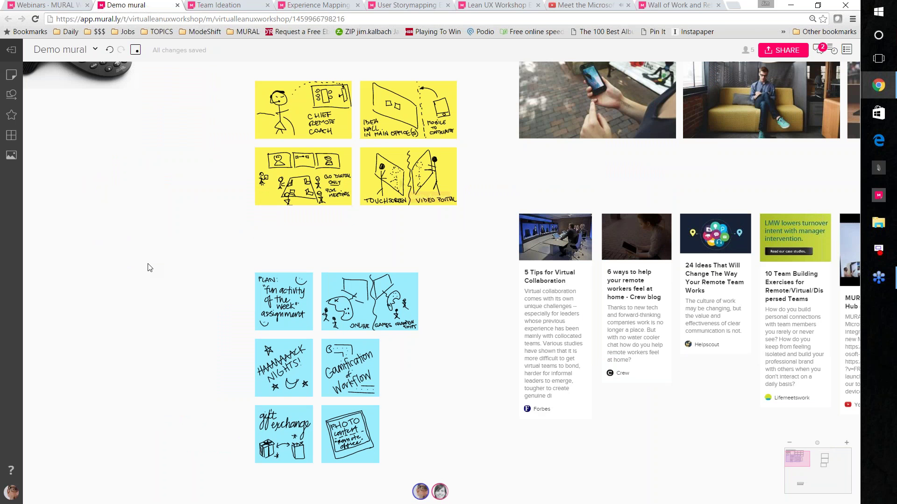
scroll(149, 267, down, 3)
scroll(448, 253, up, 2)
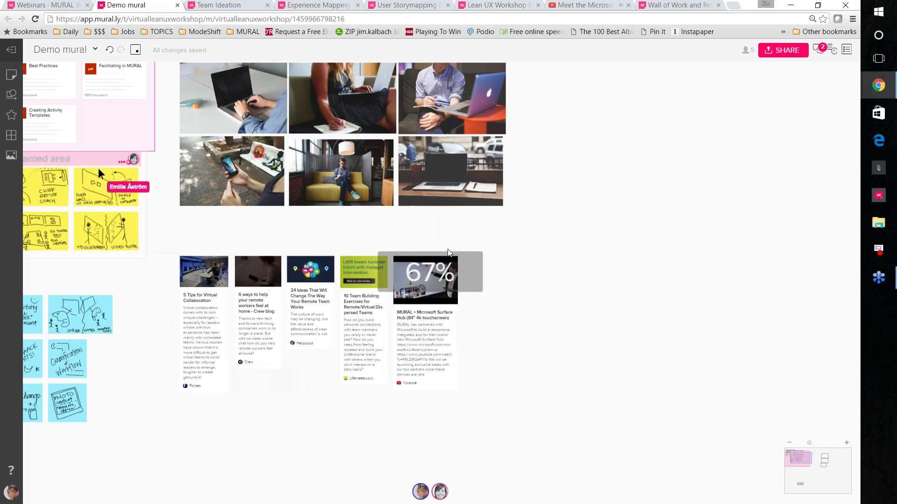
scroll(337, 321, down, 4)
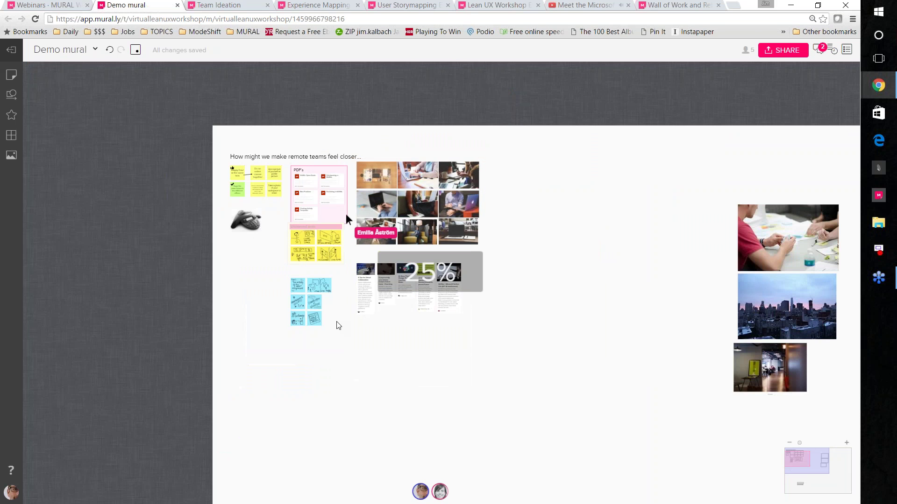
Step: Watch the collaborator place the yellow sketches in an area of their own above the blue sticky notes
scroll(178, 283, up, 1)
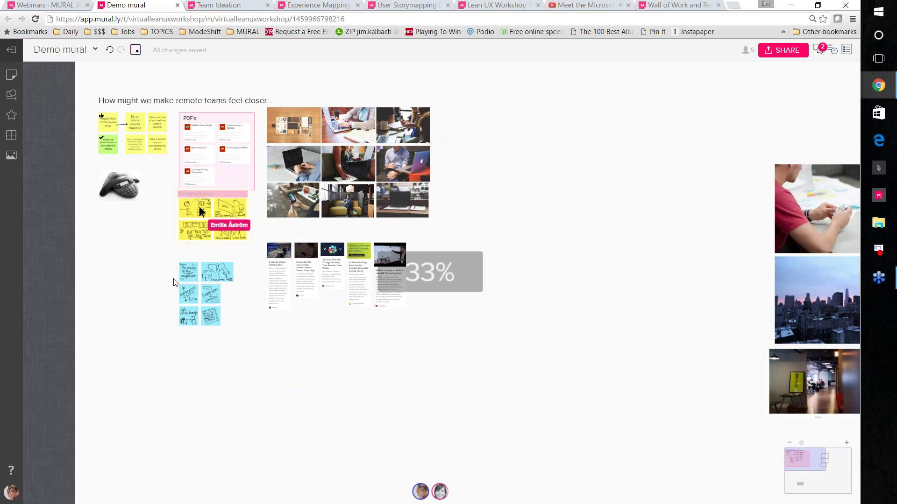
scroll(173, 282, up, 2)
scroll(173, 282, up, 2)
double_click(173, 280)
key(Delete)
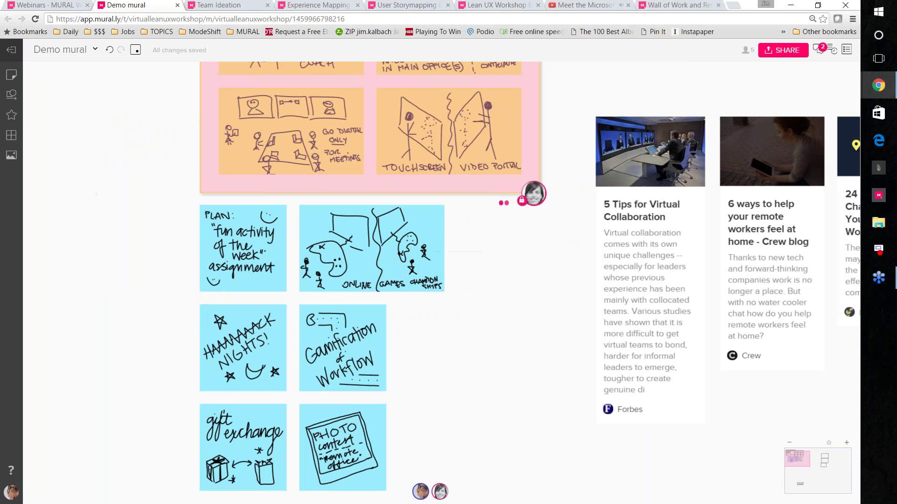
scroll(143, 283, down, 1)
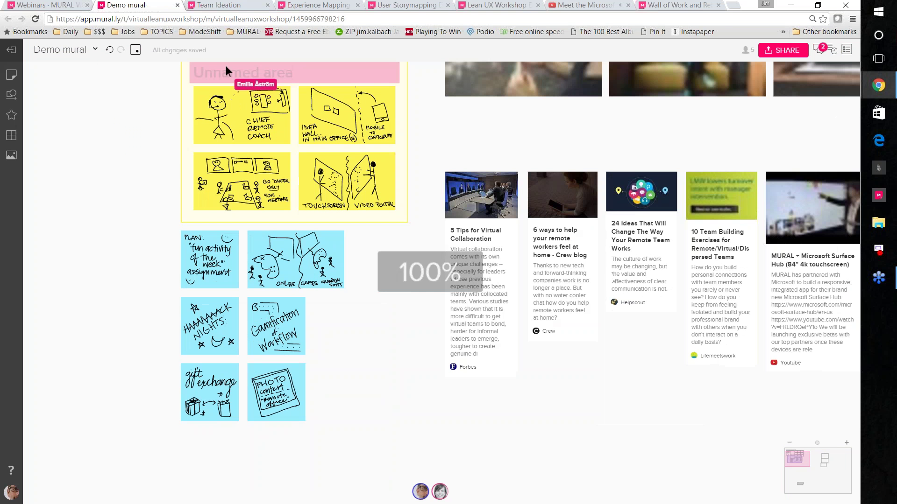
Step: Add a blank yellow 3x3 sticky note below the "Take a photo of your workspace to share" note
drag(225, 65, 422, 414)
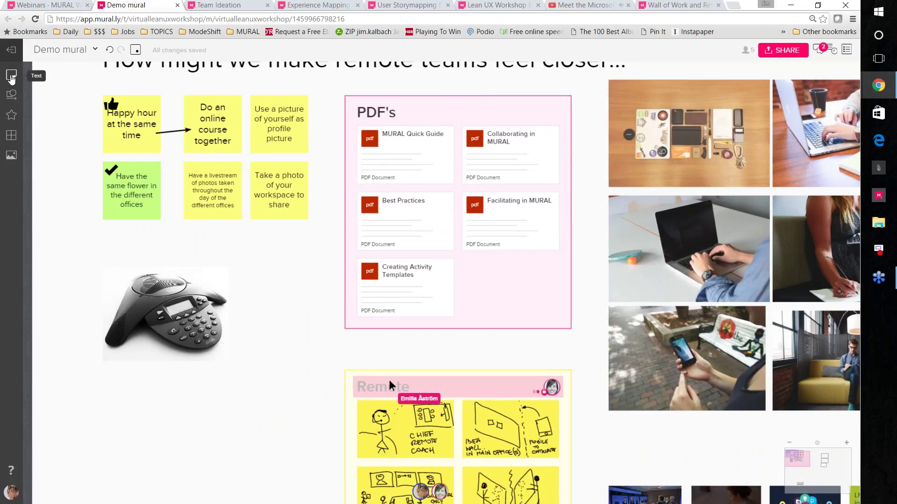
click(11, 76)
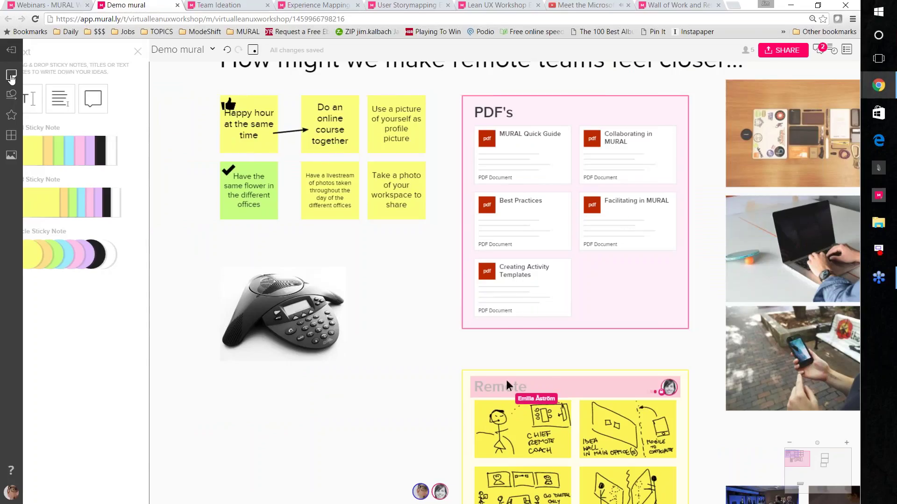
drag(44, 150, 409, 248)
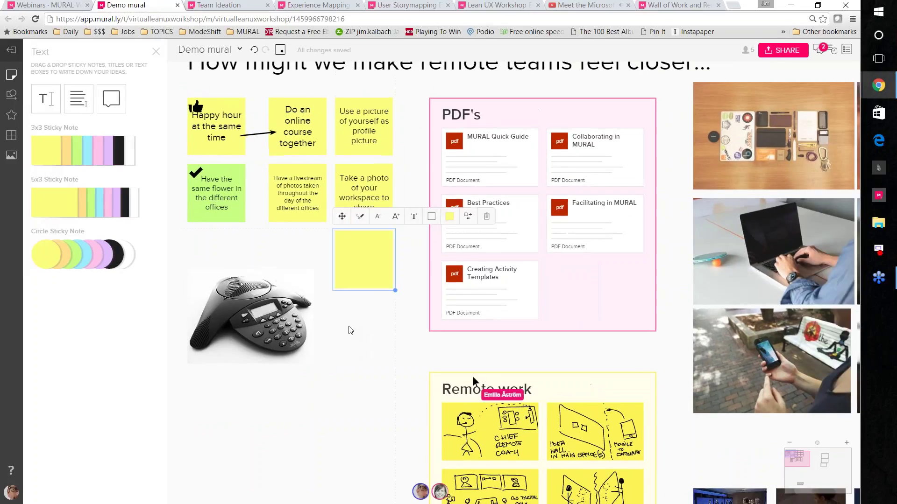
Step: Try enlarging the blank sticky note, shrink it back to its original size and close the text tools
drag(395, 291, 470, 366)
drag(439, 437, 395, 323)
click(394, 322)
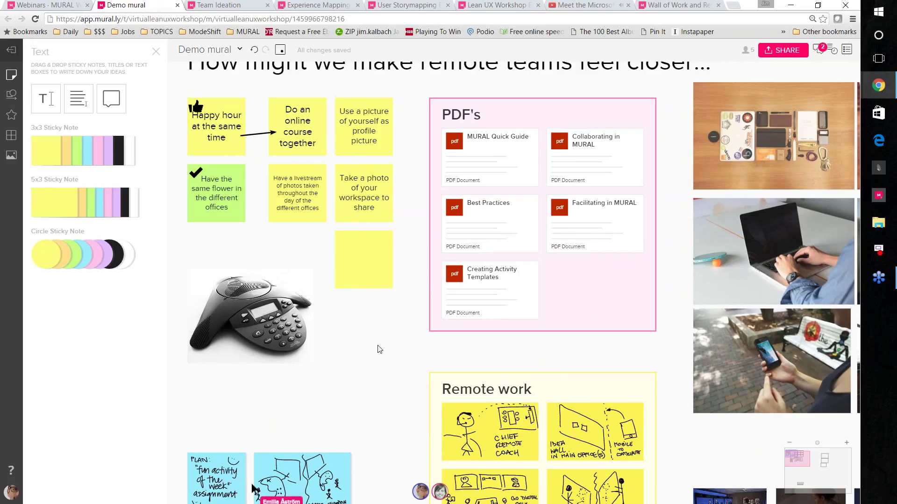
drag(380, 349, 341, 337)
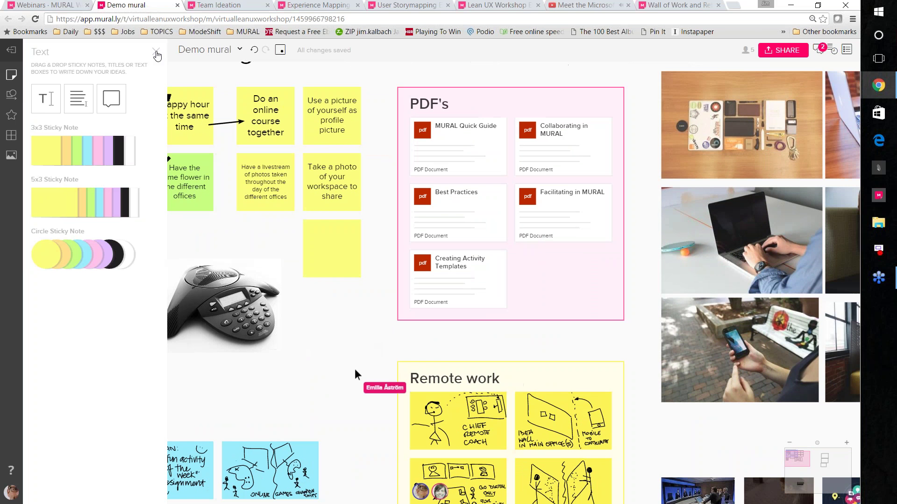
click(156, 53)
Step: Try resizing the "Take a photo of your workspace to share" sticky note beside the PDF's area
scroll(183, 333, down, 10)
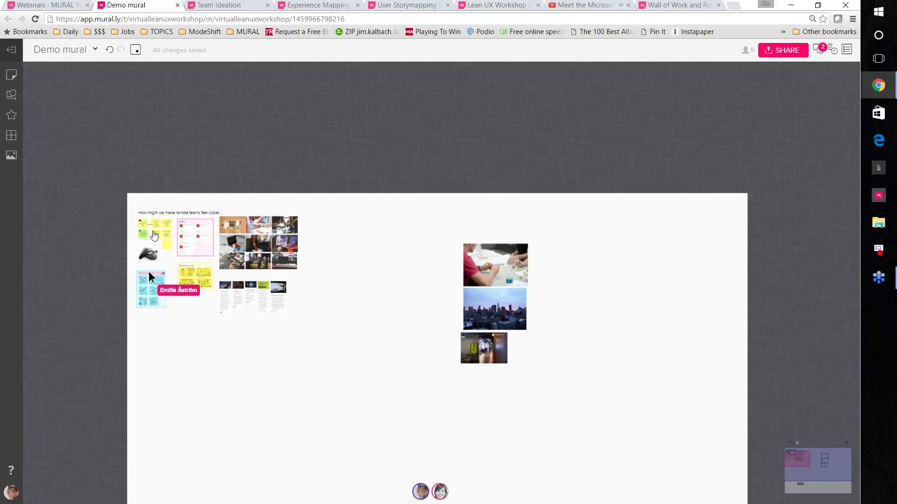
scroll(154, 236, up, 2)
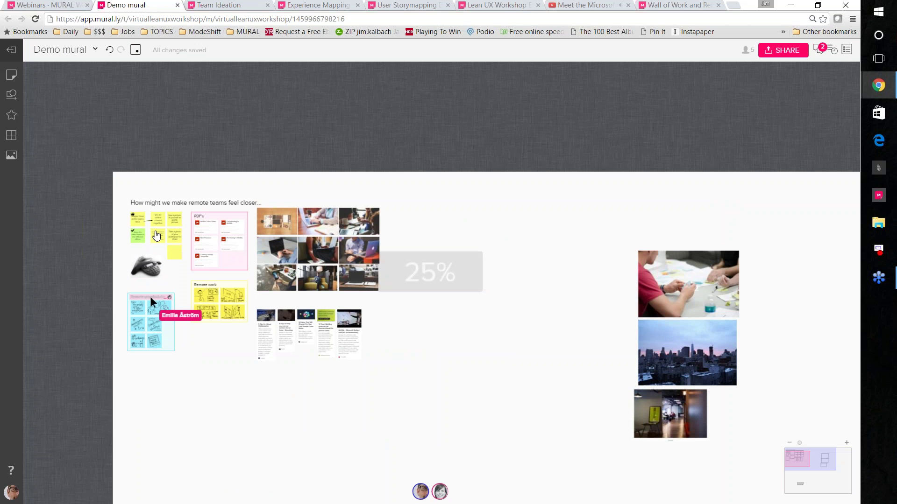
scroll(156, 236, up, 3)
scroll(157, 235, up, 3)
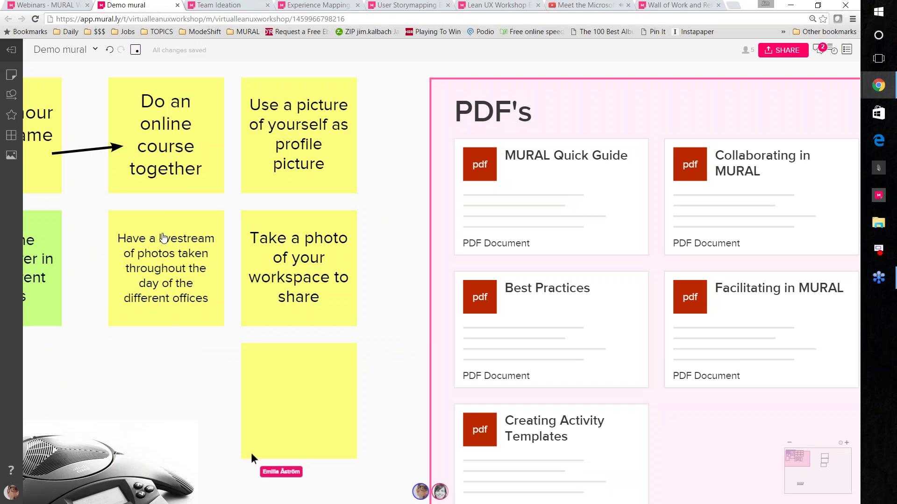
scroll(163, 238, down, 3)
scroll(172, 255, down, 3)
click(201, 251)
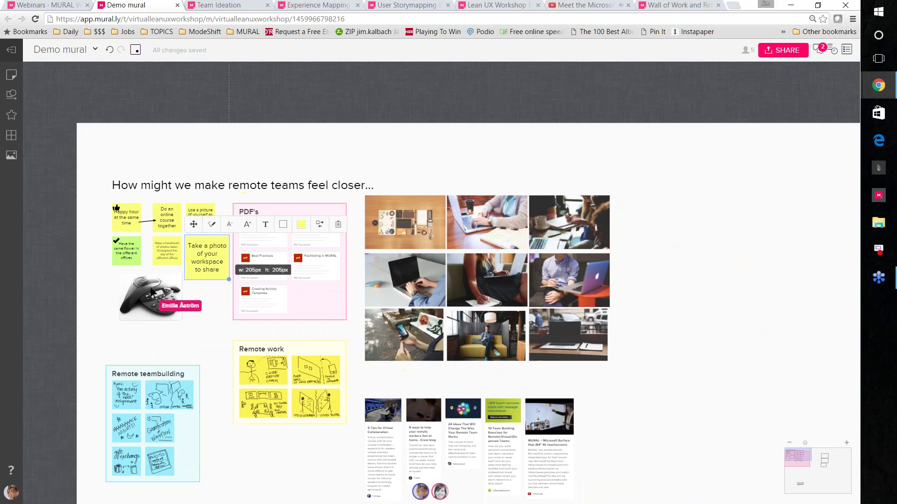
drag(215, 265, 235, 280)
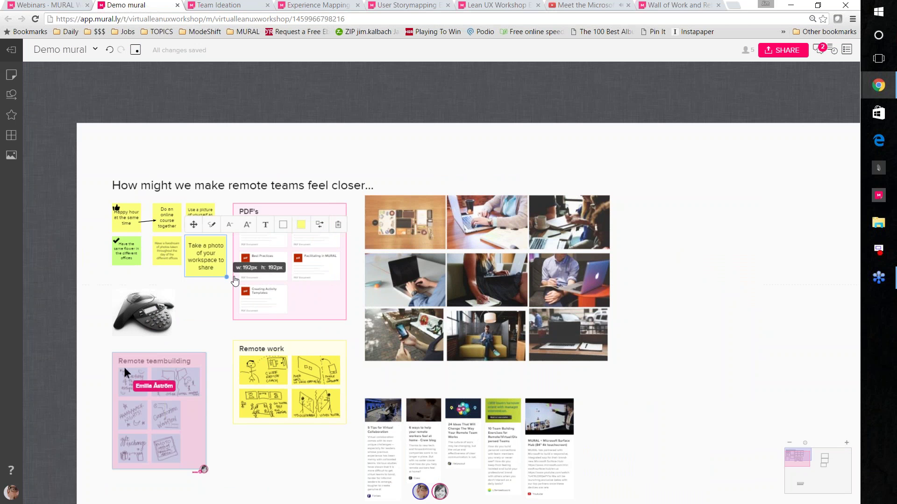
Step: Enlarge the conference phone photo to fill the gap between the sticky notes and the Remote teambuilding area
scroll(196, 270, up, 3)
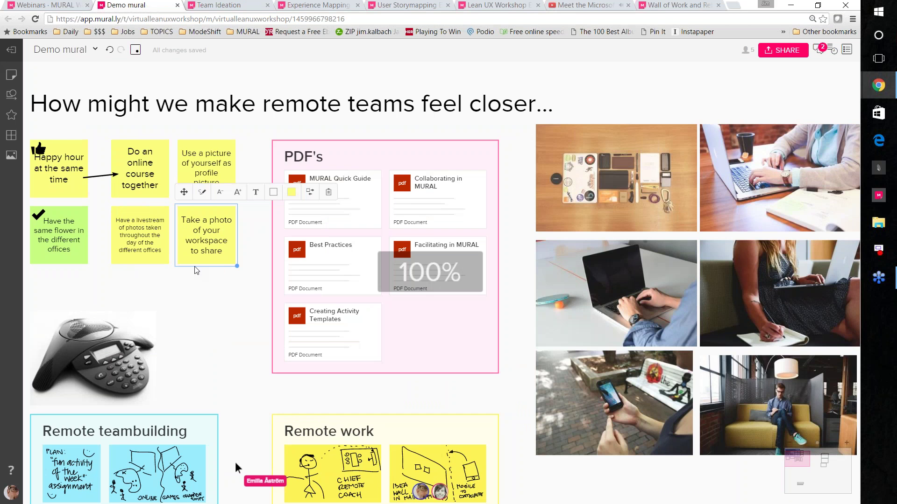
scroll(196, 270, up, 3)
scroll(207, 296, down, 3)
scroll(207, 297, left, 4)
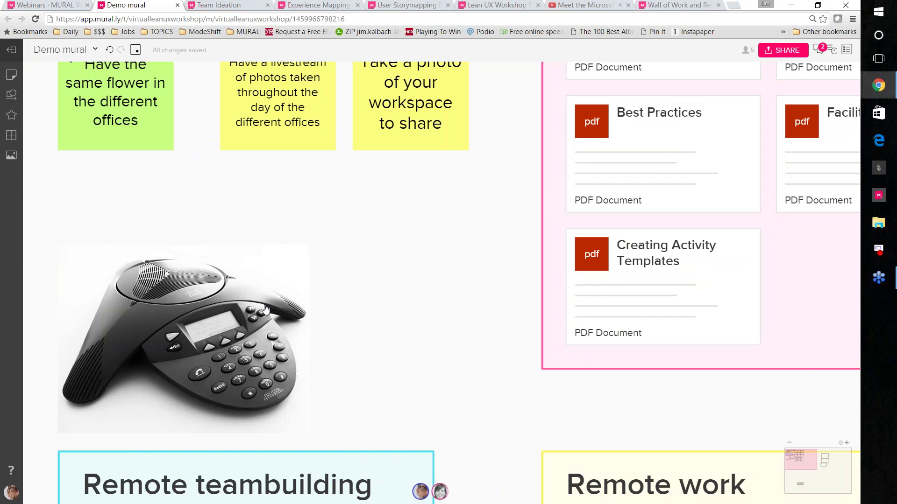
scroll(265, 308, down, 1)
scroll(264, 308, left, 1)
click(280, 280)
drag(341, 332, 478, 410)
click(467, 352)
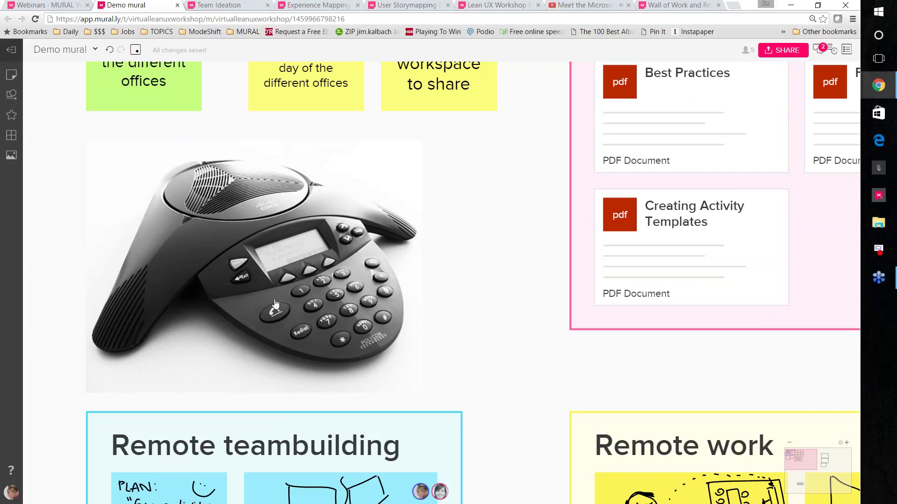
Step: Explore the mural through its overview map, going to the separate photo column and back out to the full content
scroll(274, 304, down, 1)
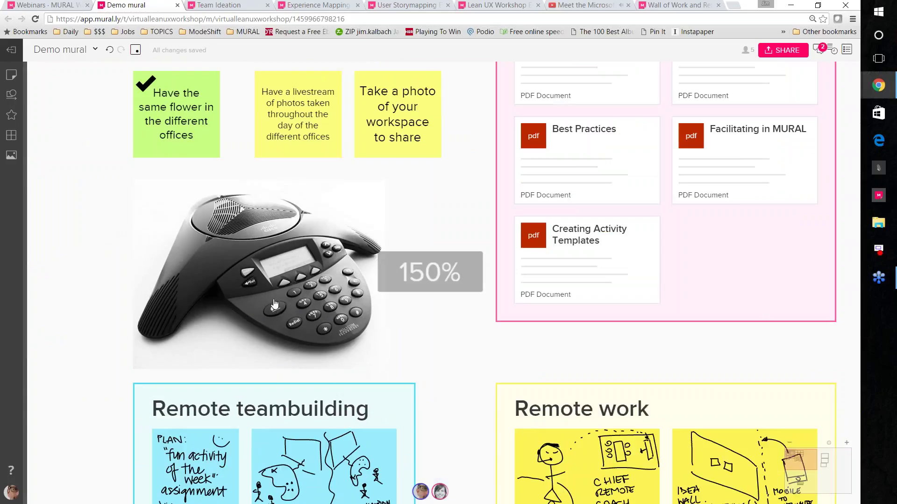
scroll(275, 305, down, 8)
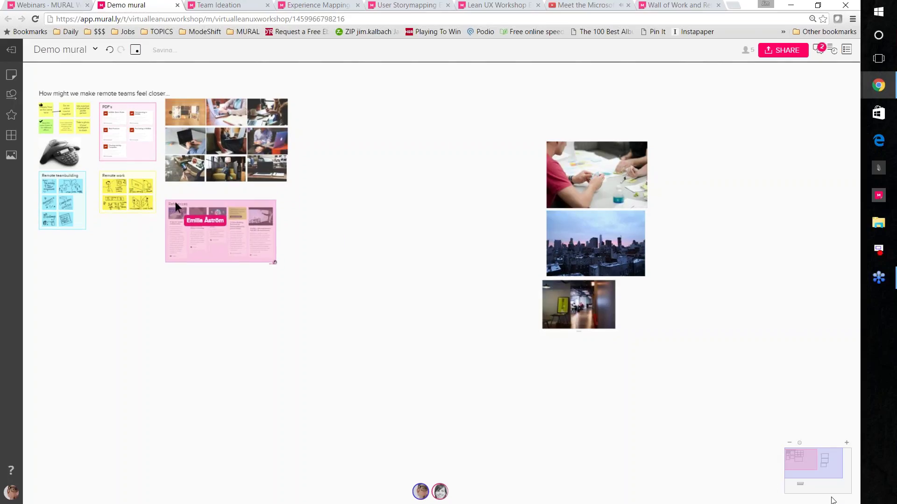
scroll(829, 475, up, 3)
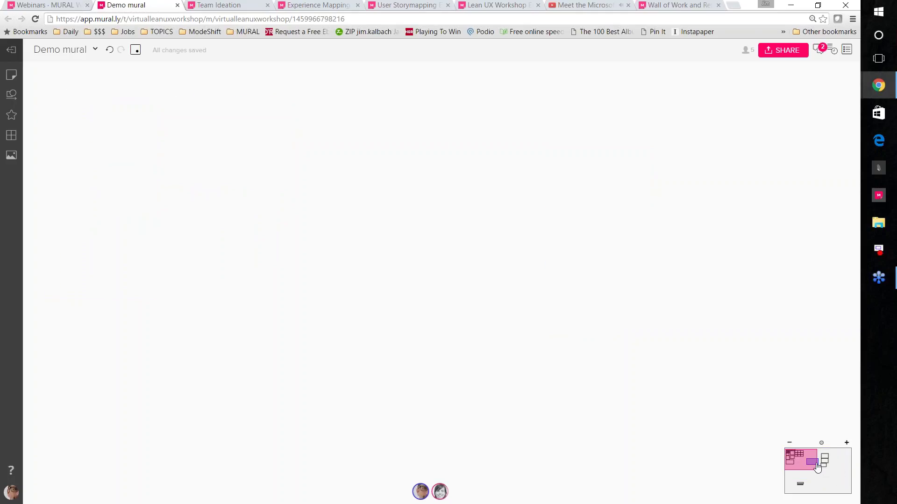
mouse_move(817, 467)
mouse_down()
mouse_move(800, 461)
mouse_move(820, 473)
mouse_move(808, 455)
mouse_up()
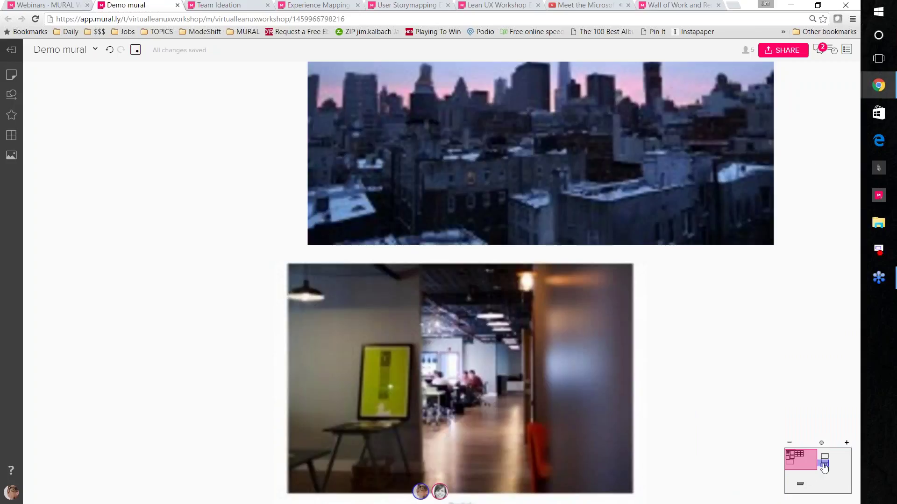
scroll(809, 456, down, 5)
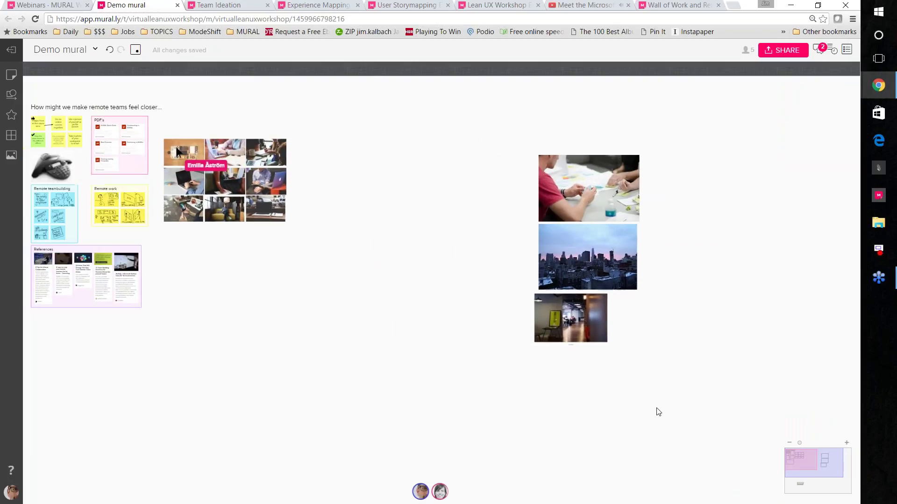
drag(824, 466, 799, 441)
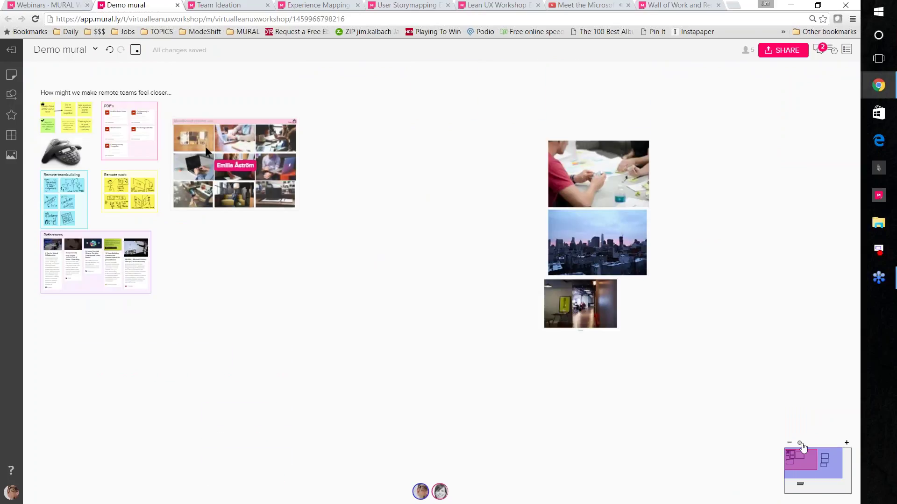
Step: Zoom in on the mural in steps, return to 33% and bring the grouped areas and moodboard into view
click(846, 443)
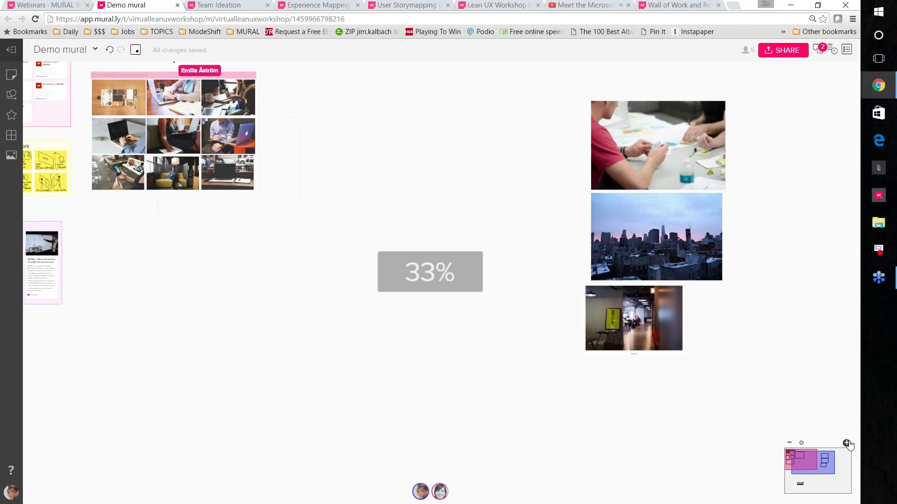
click(846, 443)
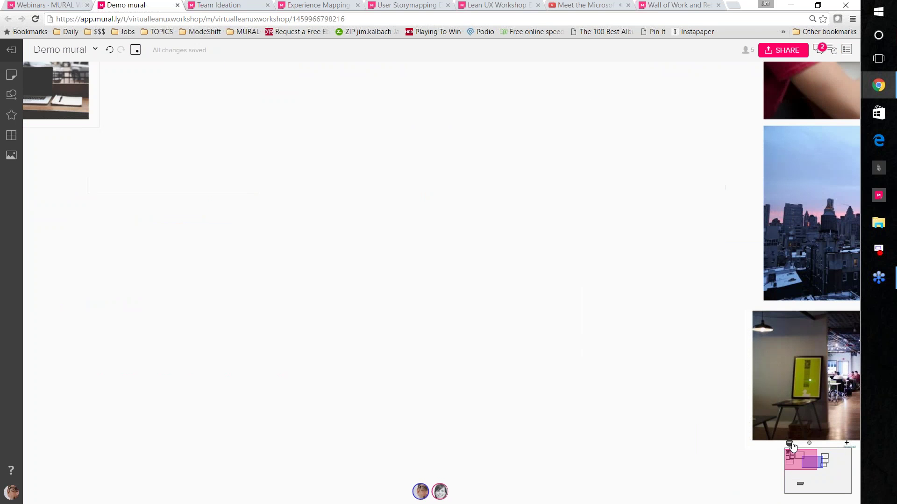
click(790, 443)
click(789, 443)
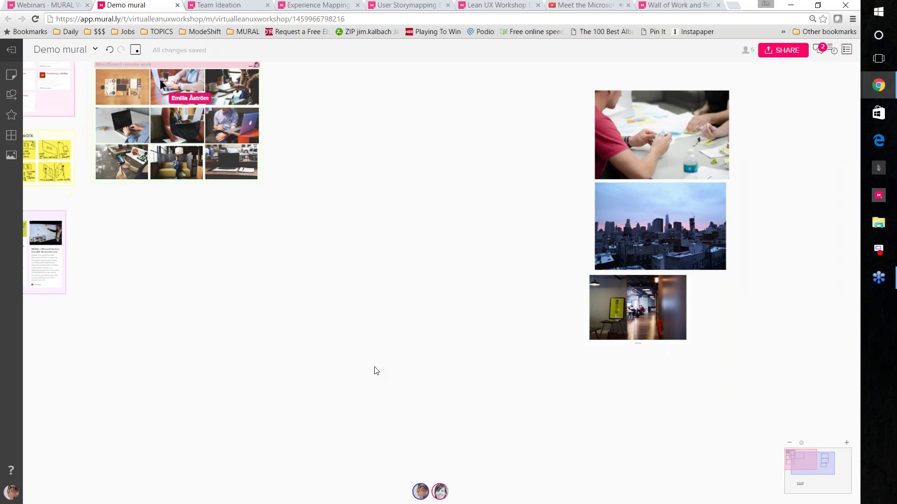
drag(477, 421, 644, 409)
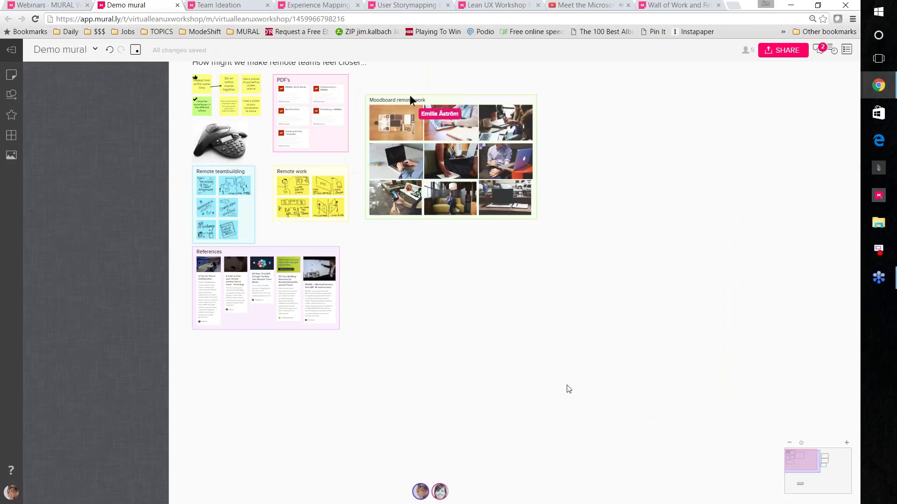
Step: Examine the mural at different zoom levels between 25% and 100%, panning around the moodboard and out to the separate photo column
drag(534, 389, 410, 390)
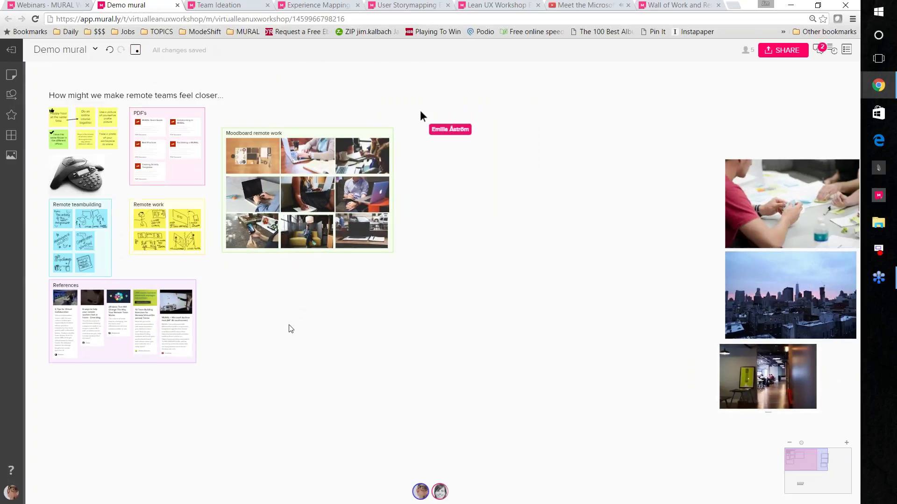
scroll(288, 328, down, 2)
scroll(298, 325, up, 8)
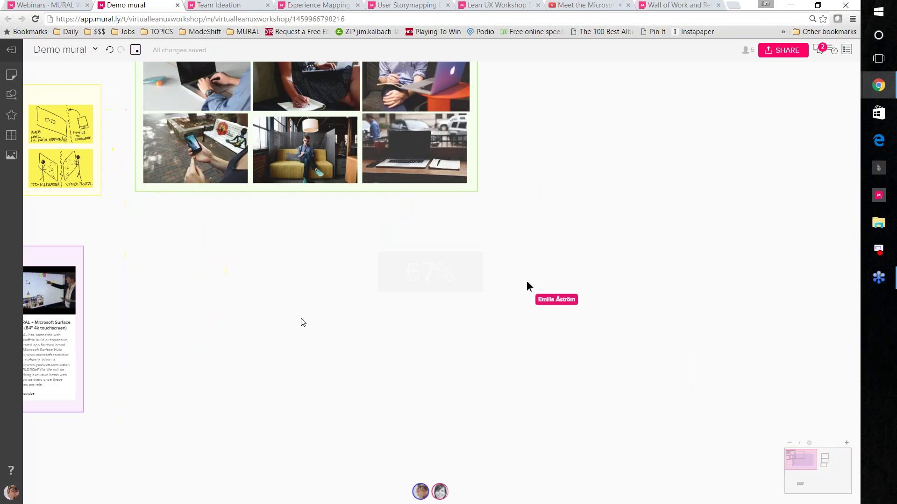
scroll(310, 320, down, 3)
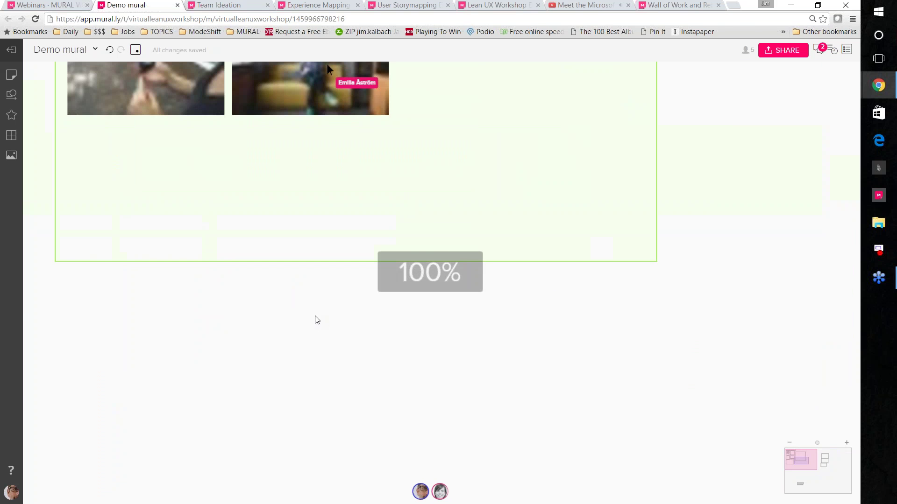
scroll(316, 319, down, 2)
scroll(318, 319, down, 2)
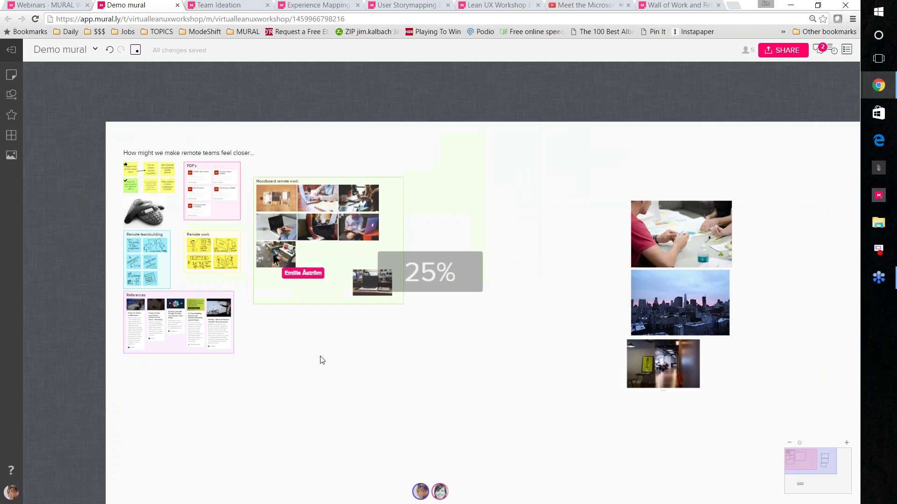
scroll(256, 321, up, 3)
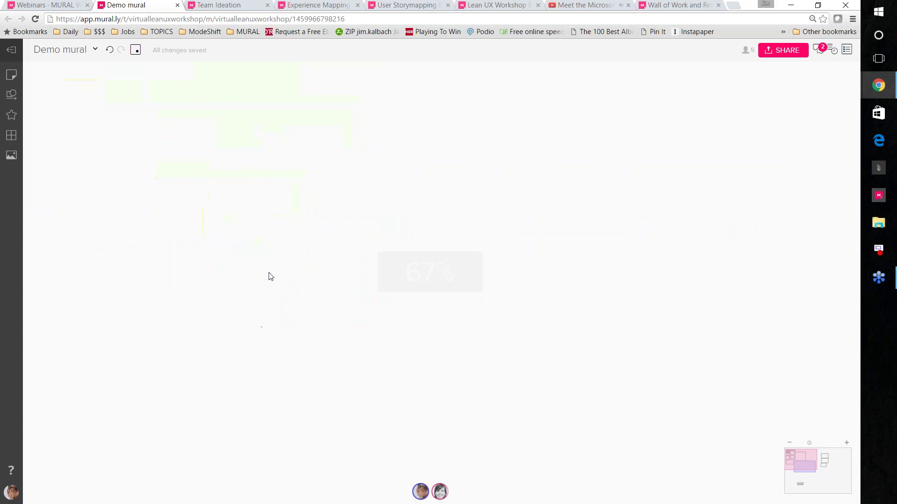
scroll(270, 276, up, 1)
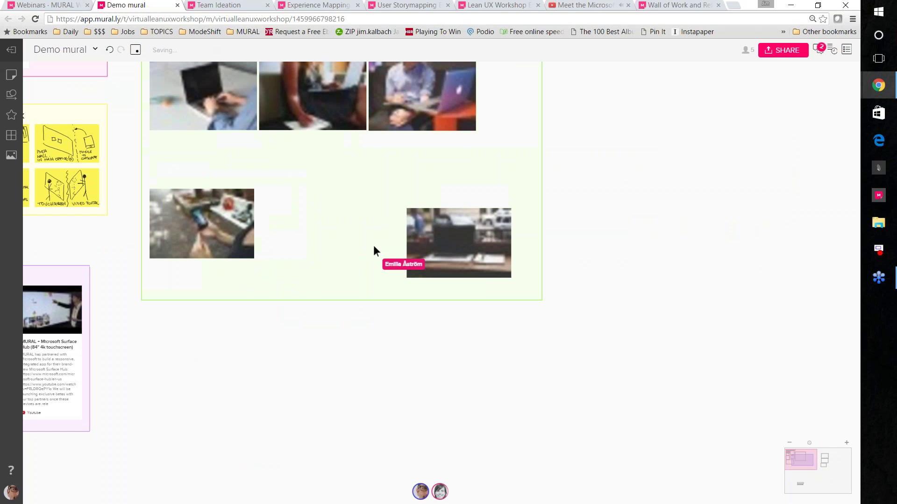
drag(374, 251, 447, 421)
drag(199, 429, 204, 444)
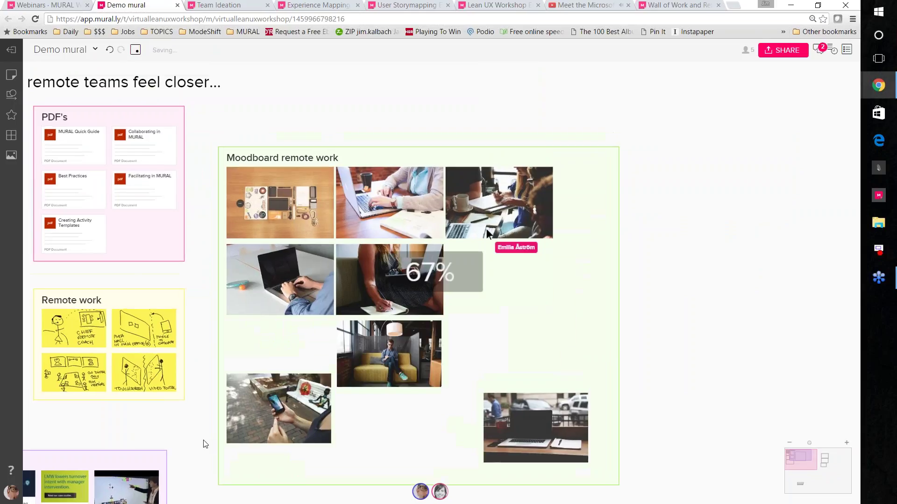
scroll(204, 444, down, 5)
drag(244, 472, 236, 290)
Step: Compare Trackpad mode and Mouse mode in the account's navigation controls, leave Mouse mode selected, and return to the mural
click(13, 492)
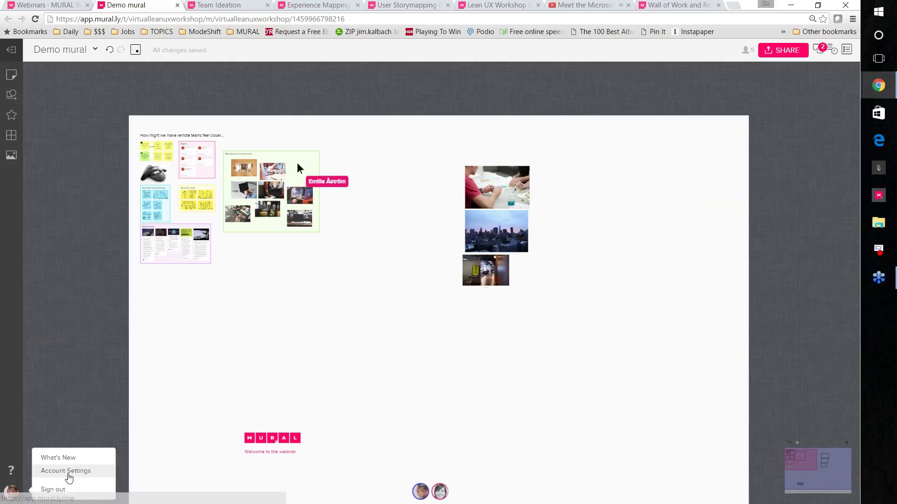
click(67, 471)
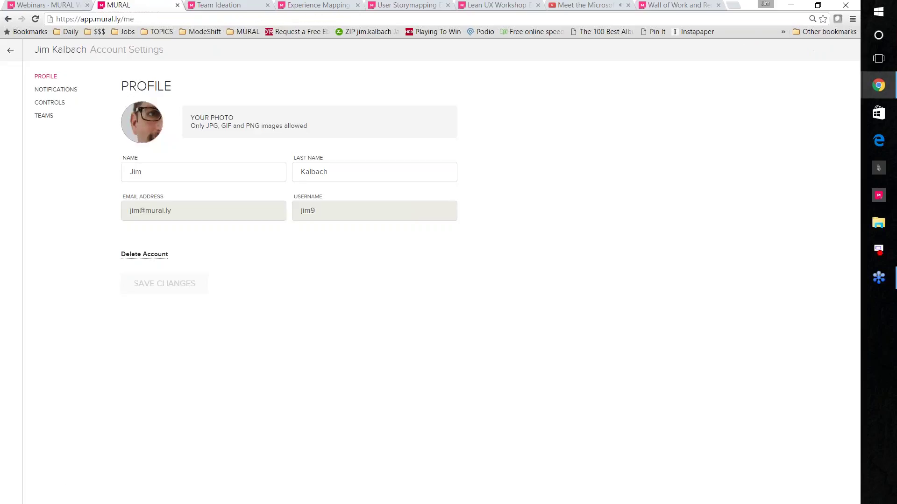
click(50, 103)
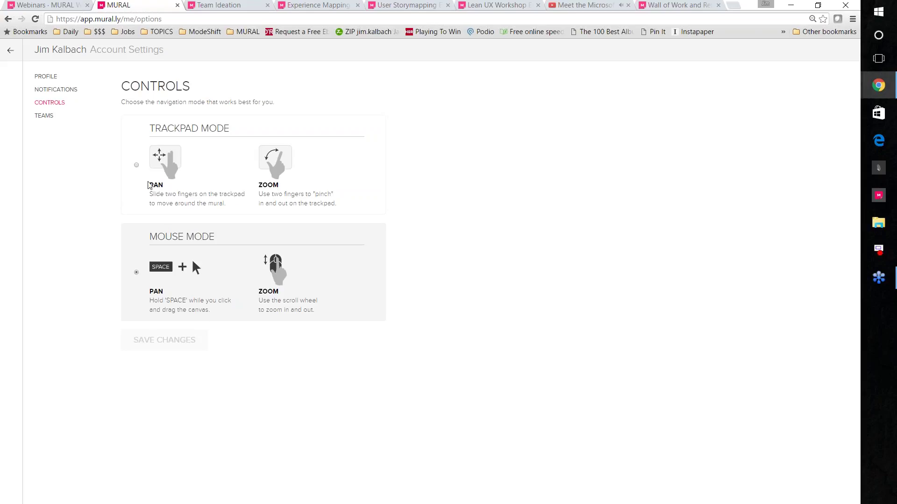
click(136, 166)
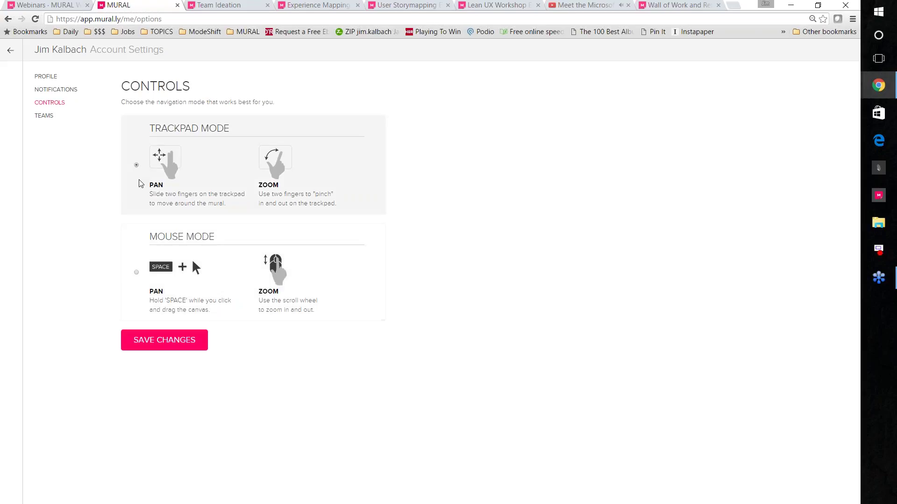
click(136, 274)
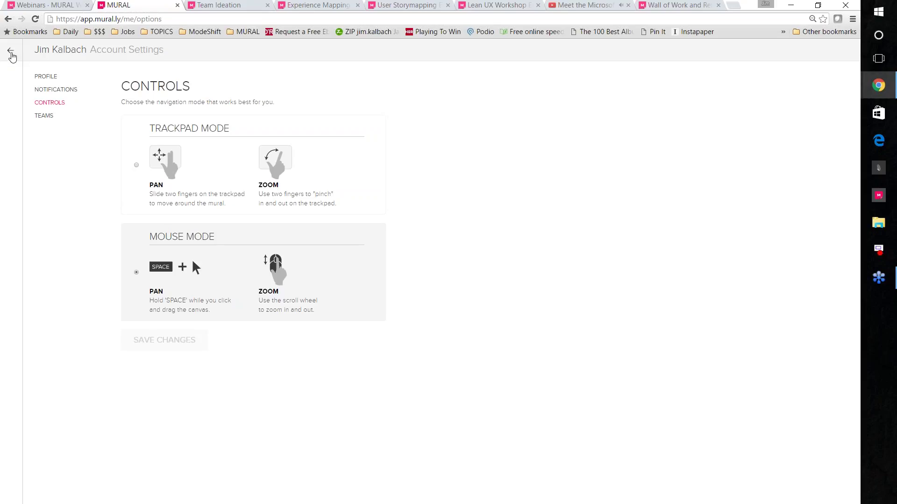
click(11, 53)
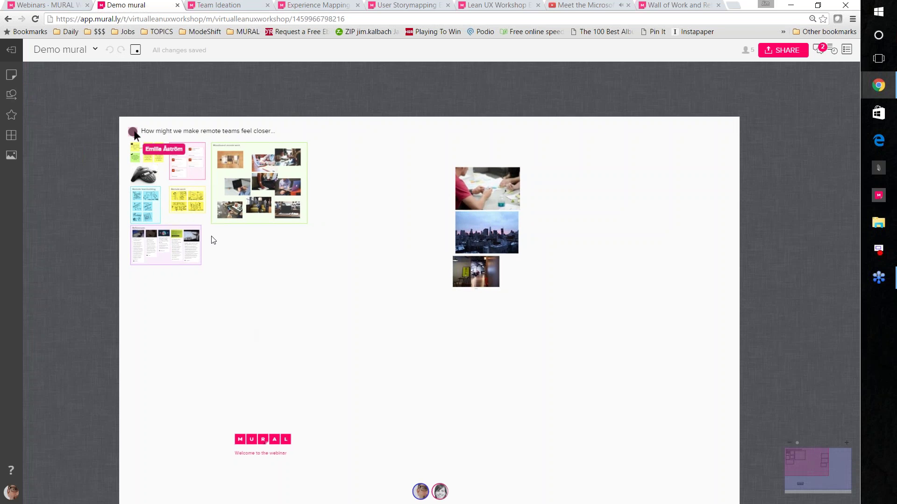
Step: Examine the reopened mural by repeatedly zooming in and out around the moodboard, Remote work and References areas
scroll(213, 240, up, 5)
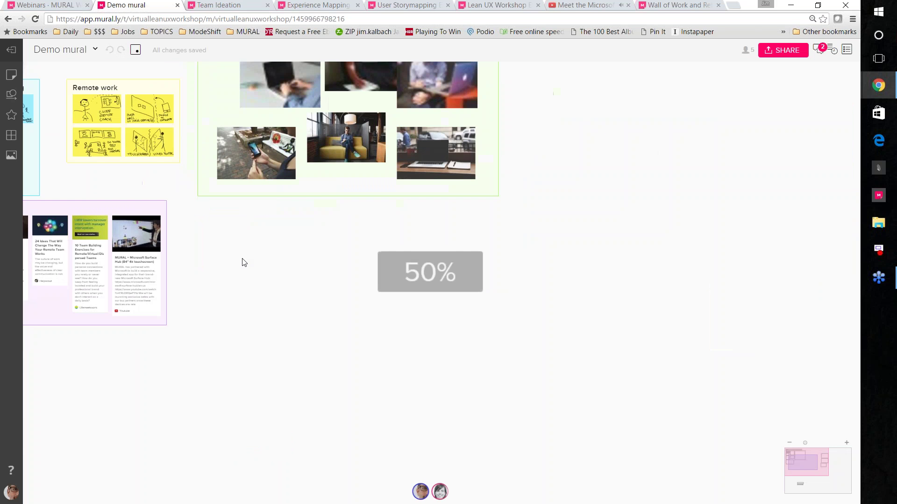
scroll(262, 286, down, 3)
scroll(262, 286, up, 5)
scroll(268, 289, down, 3)
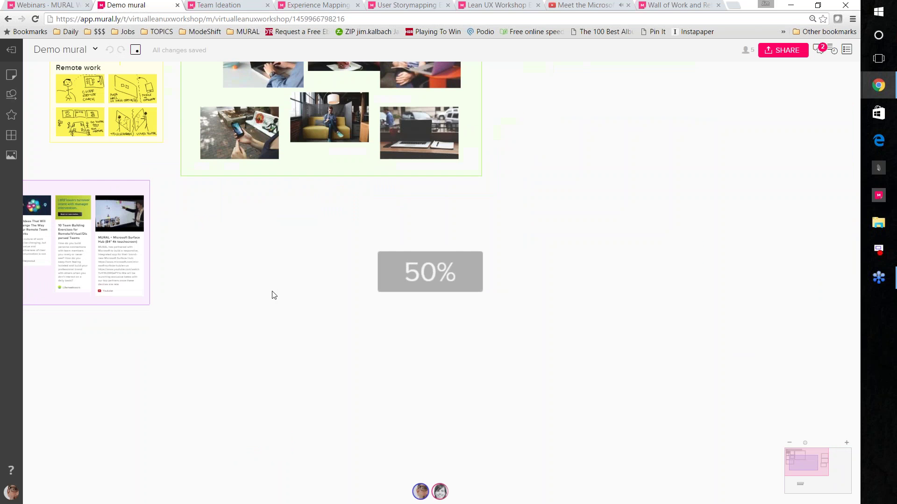
scroll(276, 297, down, 3)
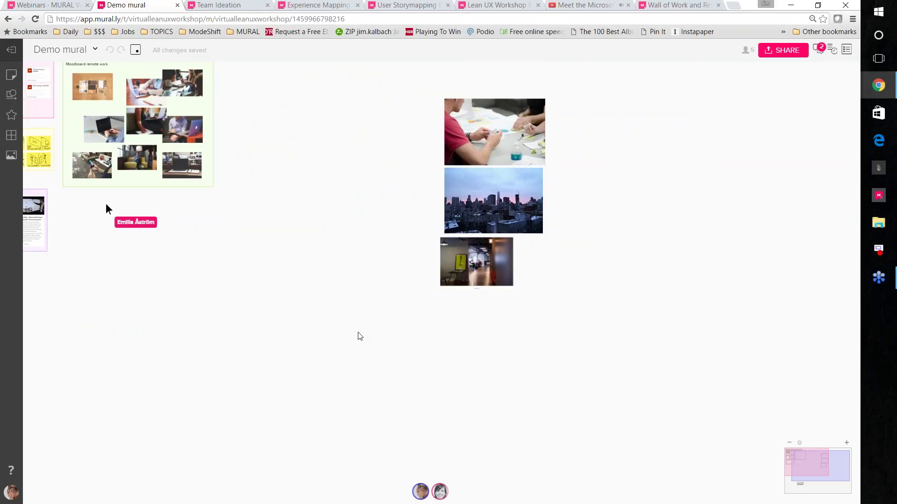
scroll(355, 335, down, 2)
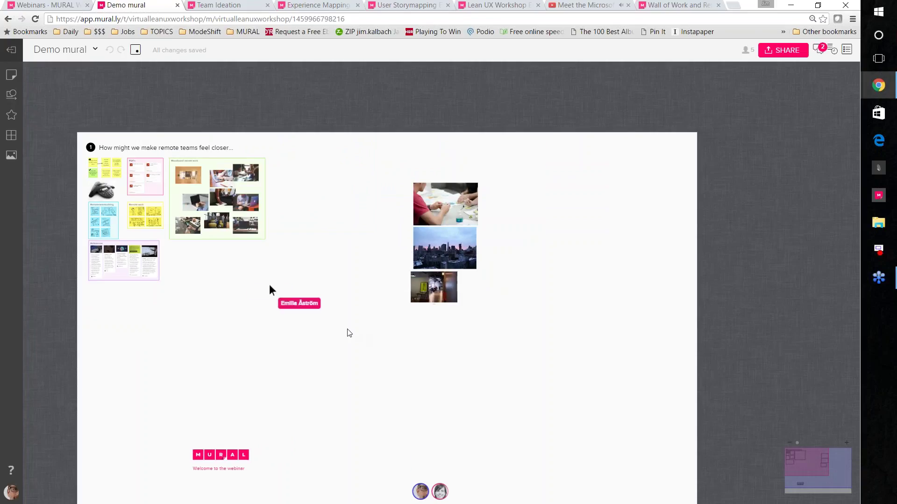
drag(349, 333, 317, 311)
drag(138, 262, 170, 279)
scroll(194, 280, up, 3)
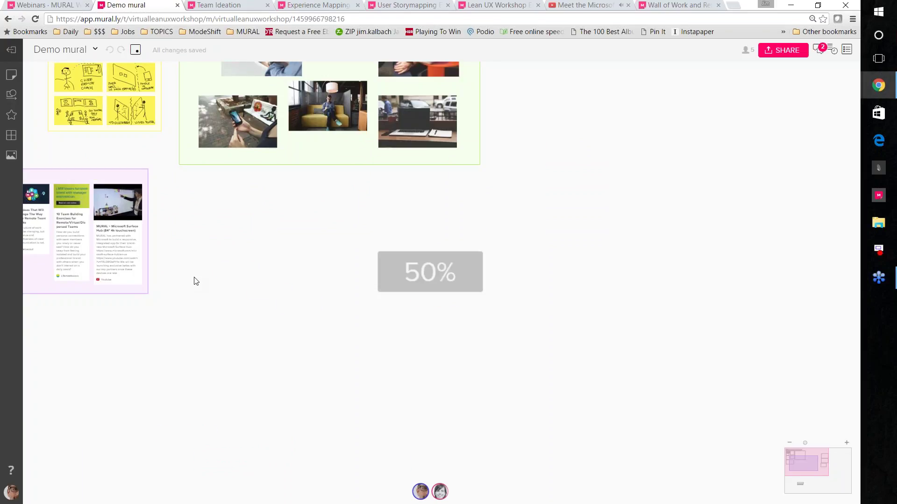
scroll(195, 280, up, 3)
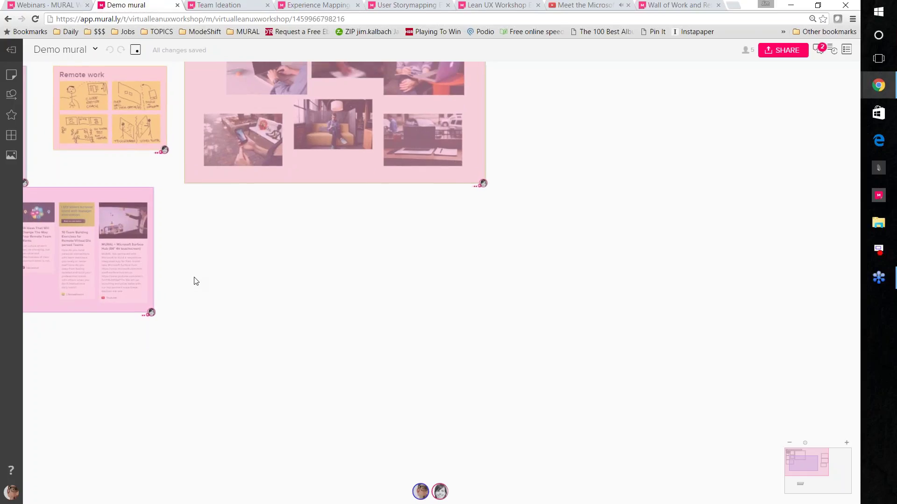
scroll(196, 281, down, 3)
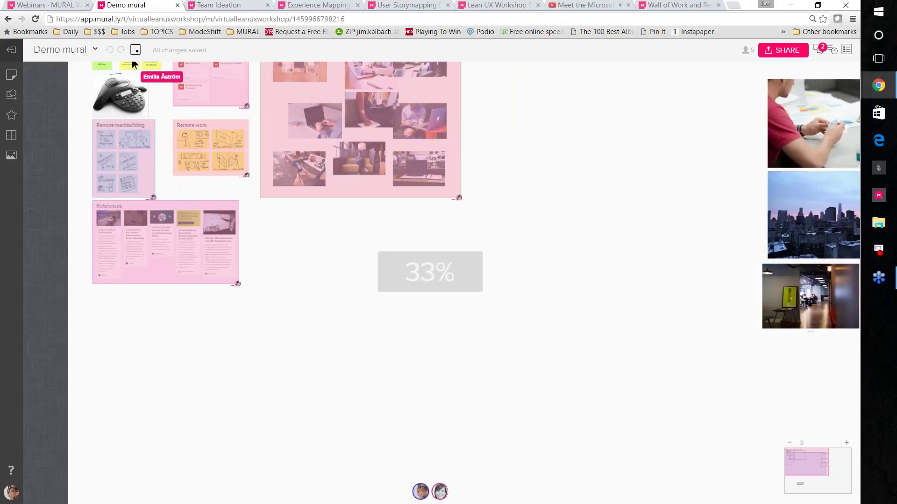
scroll(196, 280, up, 3)
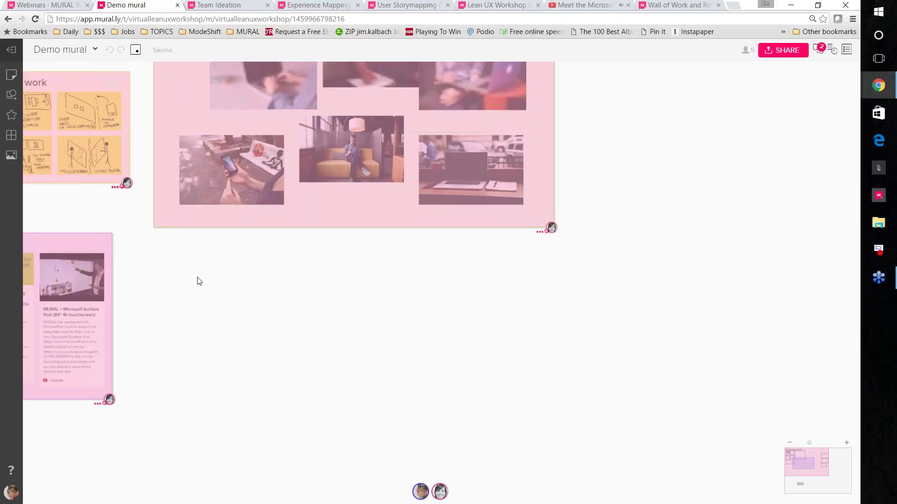
scroll(232, 317, down, 2)
scroll(243, 324, down, 1)
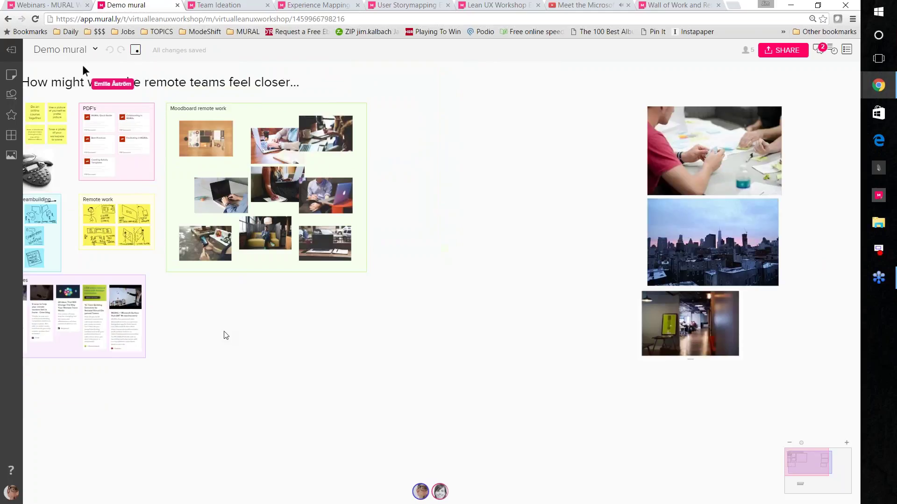
Step: Review the list of keyboard shortcuts and close it
key(question)
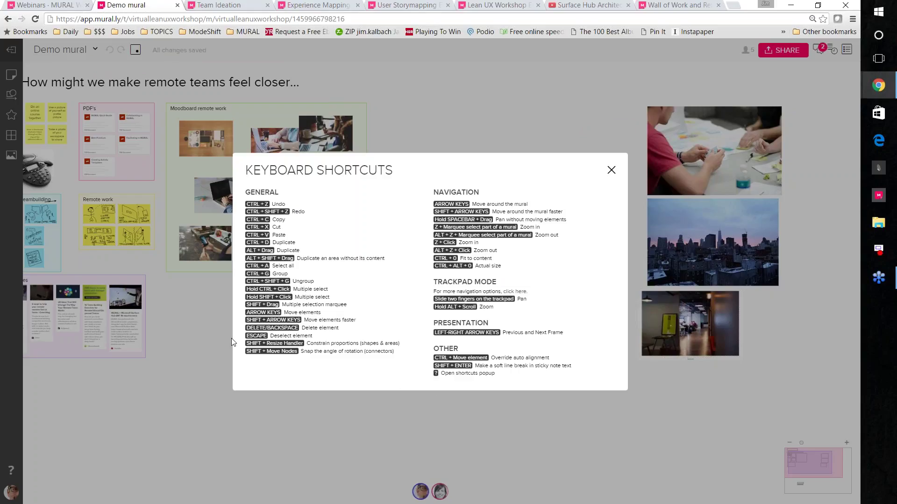
click(611, 170)
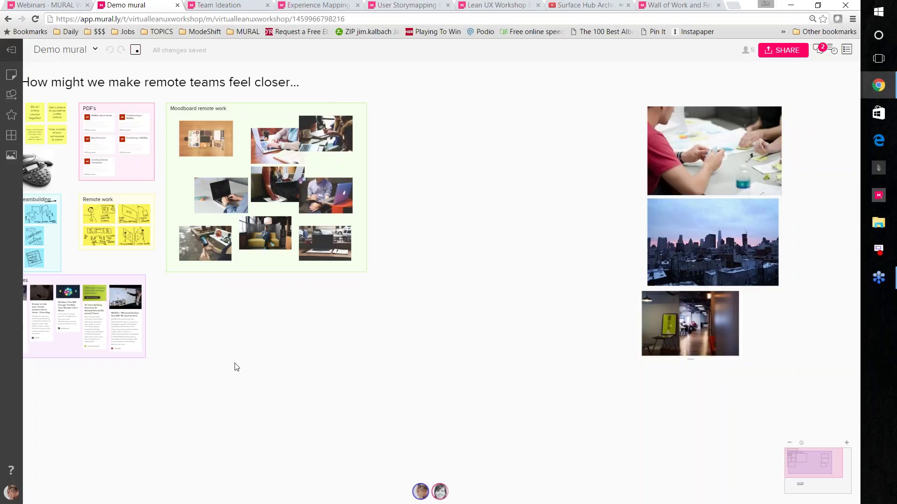
Step: Bring the Team activities heading and its grouped areas into view and follow the collaborator's view of the mural
scroll(271, 371, left, 1)
scroll(323, 402, left, 5)
scroll(337, 421, up, 2)
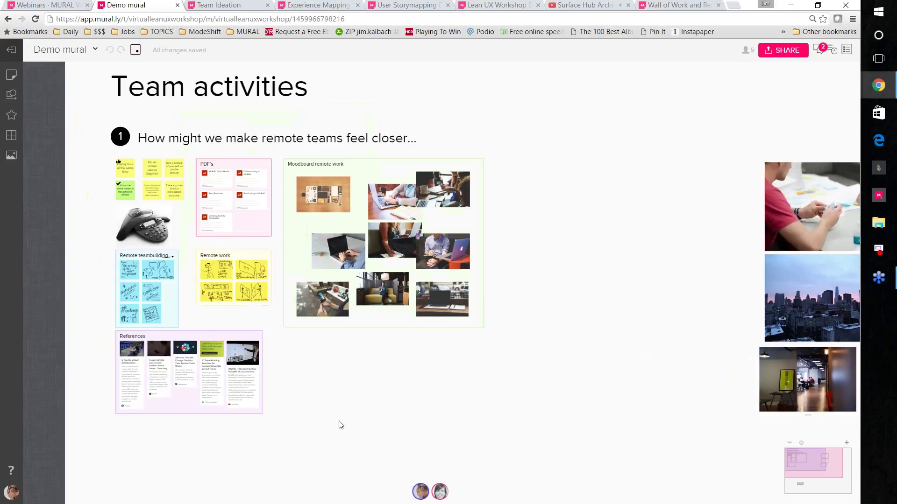
scroll(341, 425, right, 3)
scroll(341, 425, up, 1)
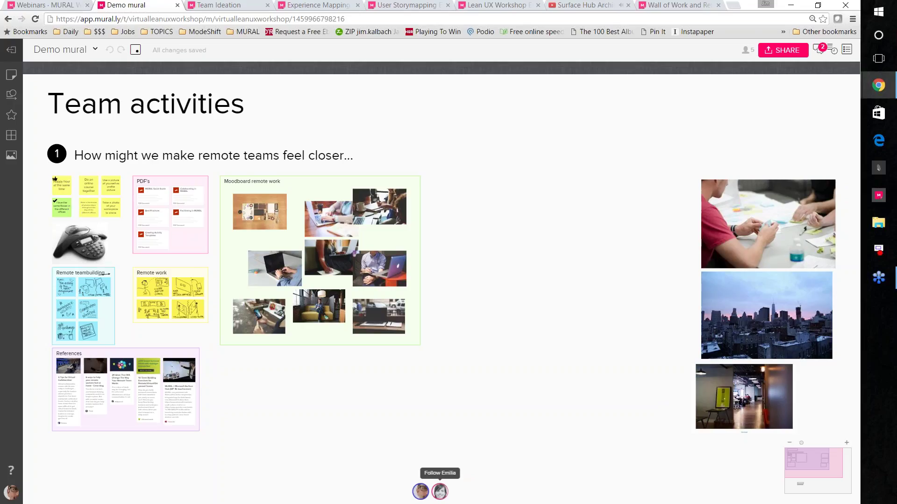
click(440, 492)
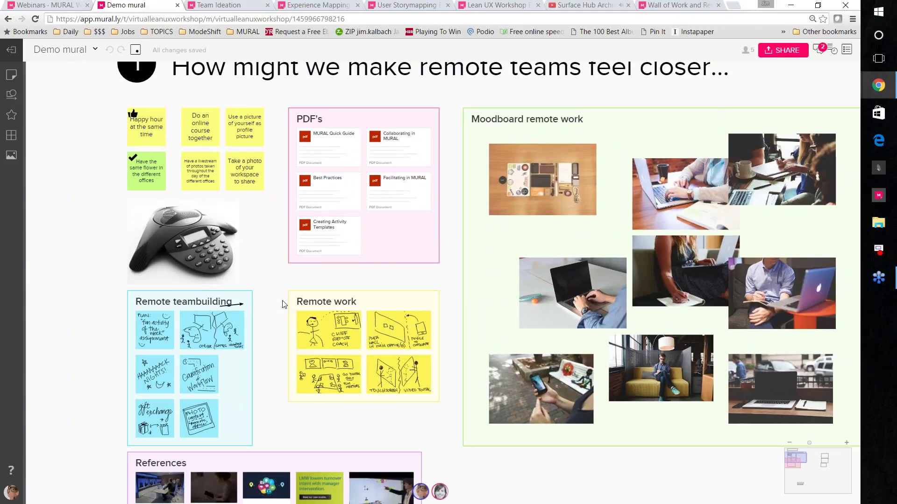
Step: Start a voting session that gives each user 3 votes and proceed to voting
click(135, 50)
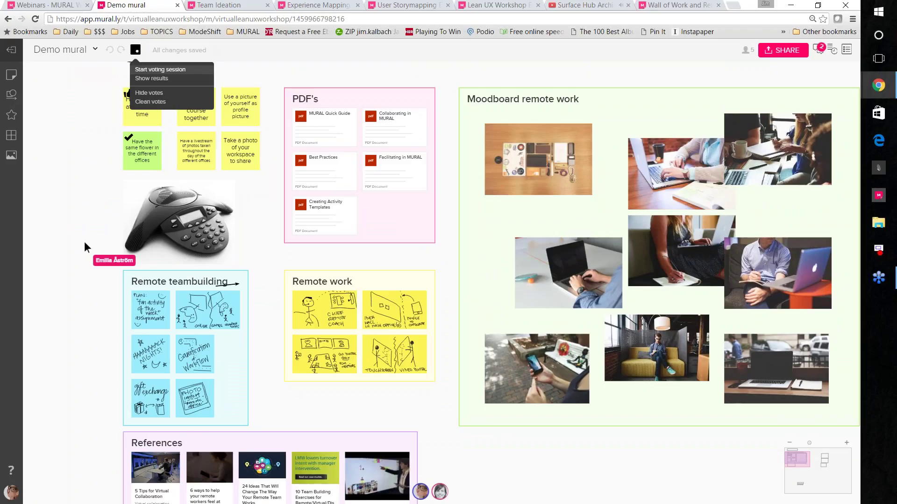
click(160, 70)
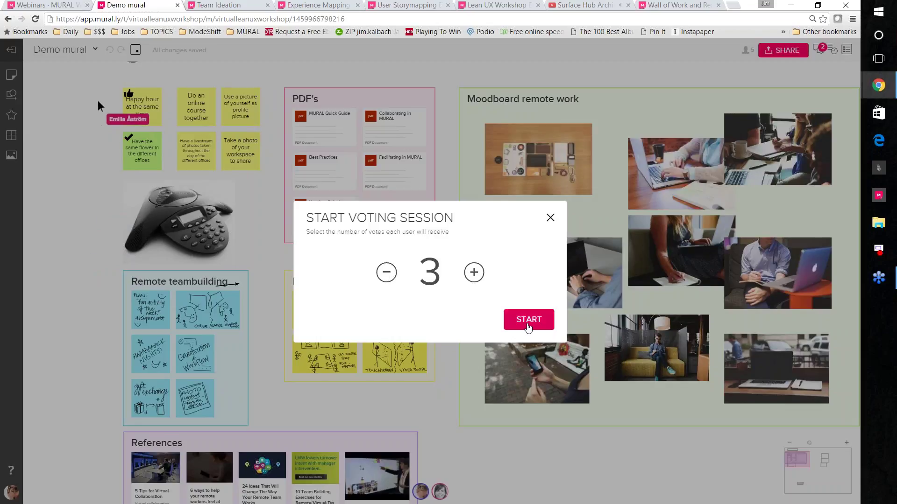
click(528, 323)
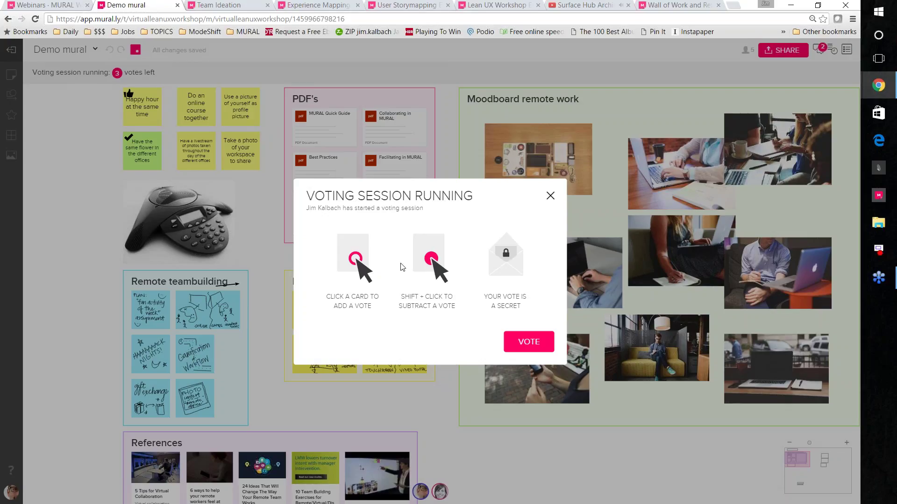
click(527, 350)
Step: Cast one vote on the moodboard's phone photo and one on the green "Have the same flower in the different offices" sticky note
click(526, 352)
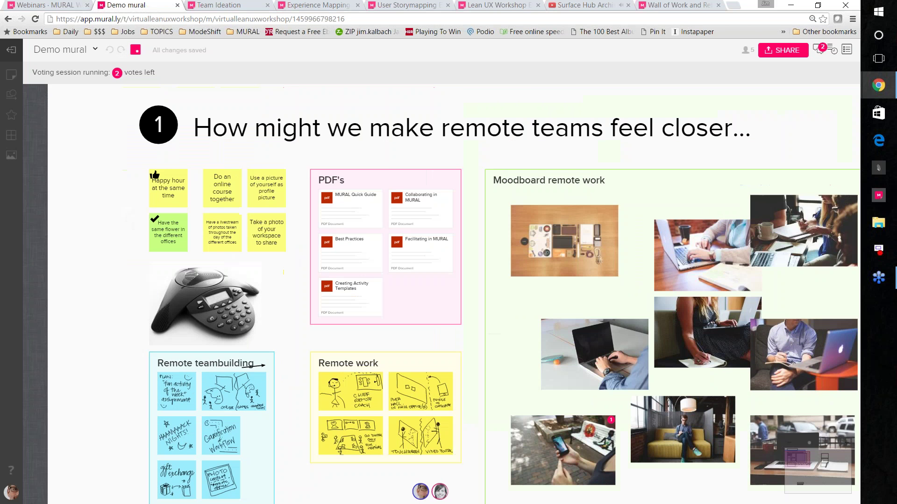
click(168, 232)
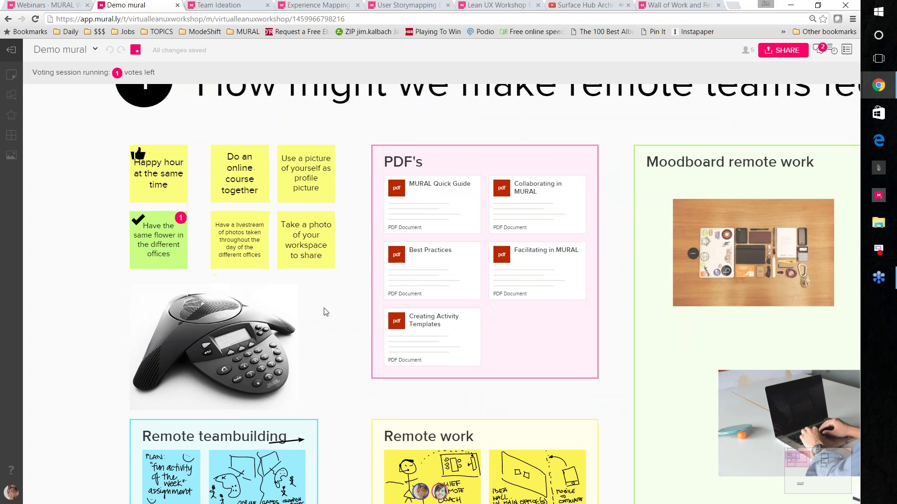
Step: Cast the last remaining vote on the blue "Gamification of Workflow" note in the Remote teambuilding area
drag(325, 312, 264, 217)
scroll(271, 400, down, 3)
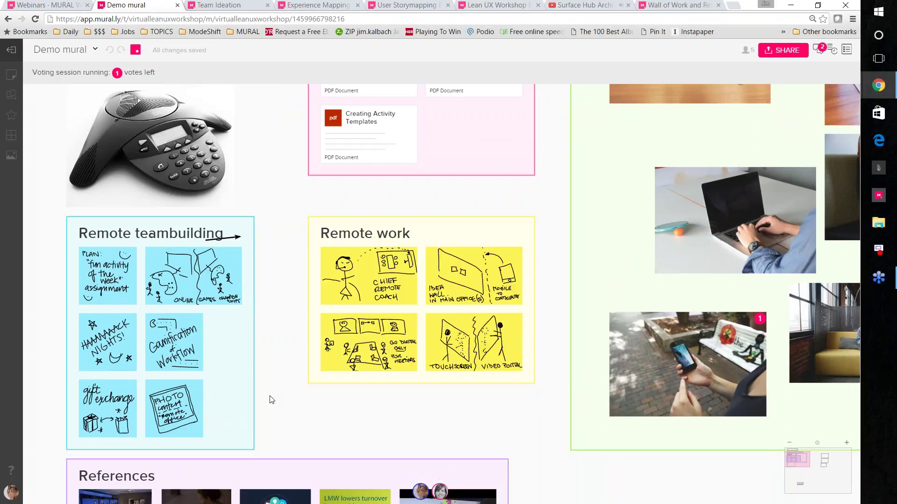
scroll(484, 381, up, 1)
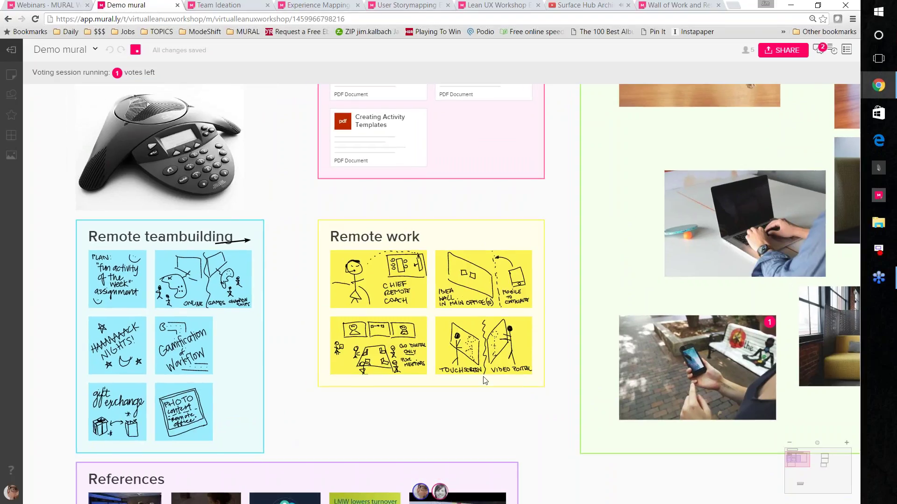
scroll(484, 381, up, 3)
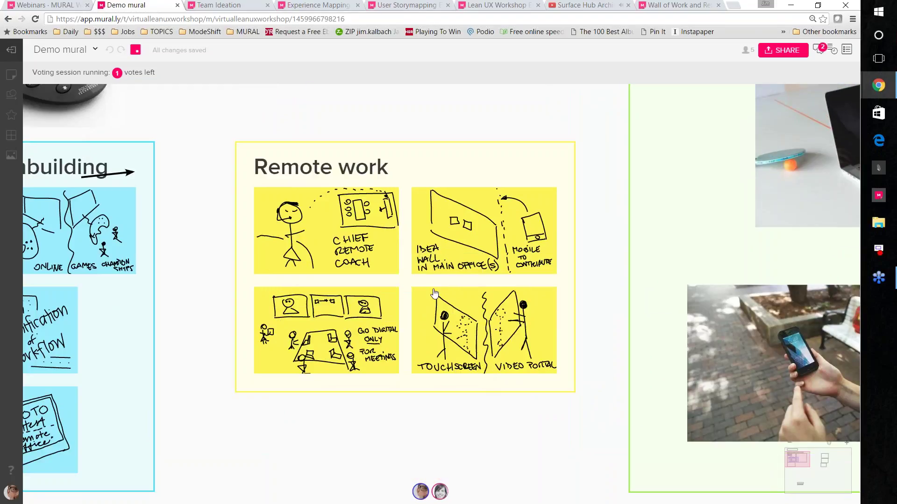
scroll(434, 294, down, 3)
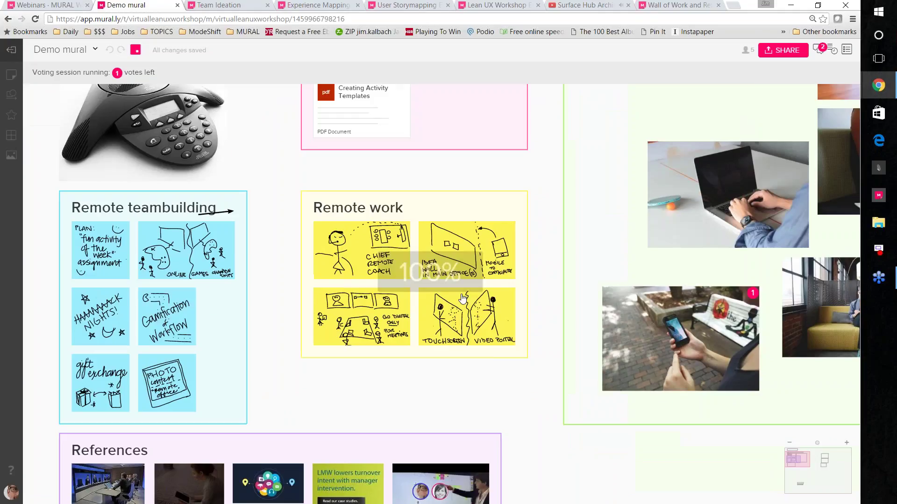
click(186, 337)
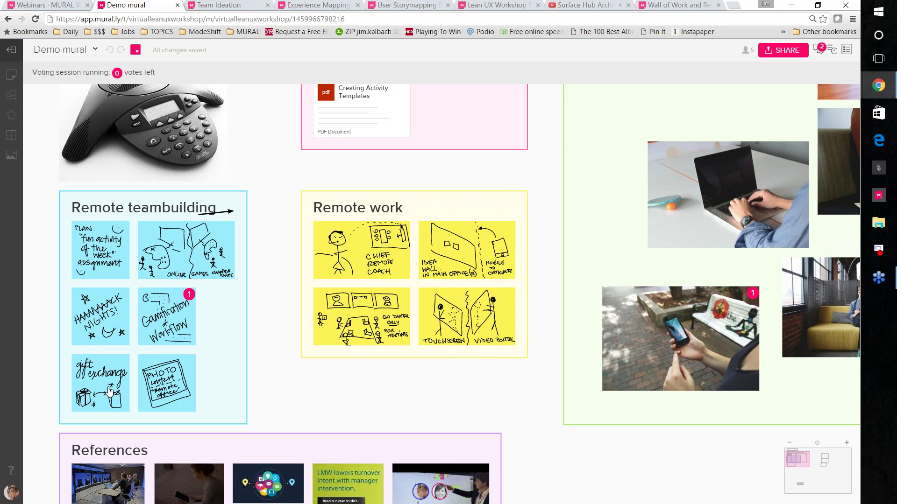
scroll(109, 391, up, 2)
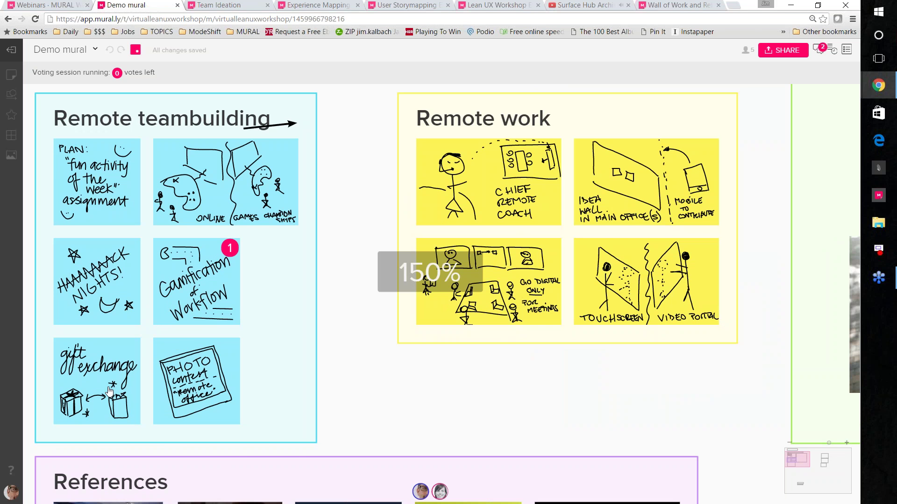
scroll(108, 391, down, 4)
drag(234, 383, 325, 405)
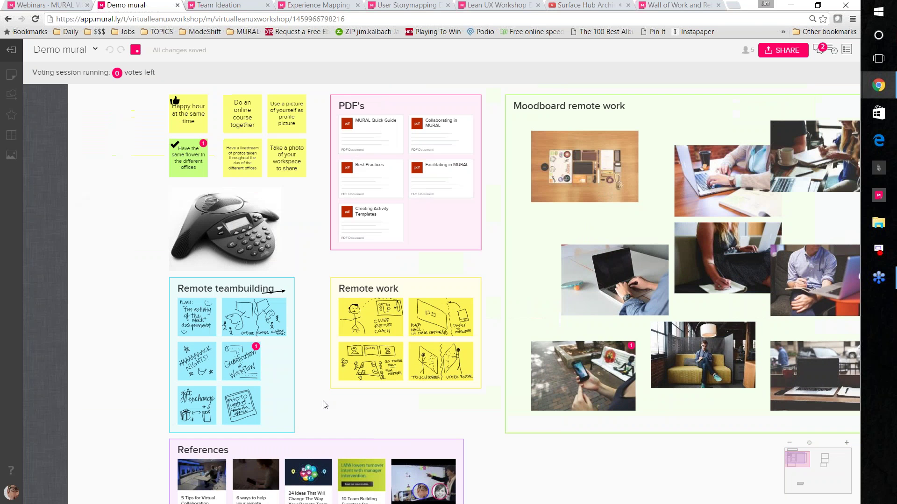
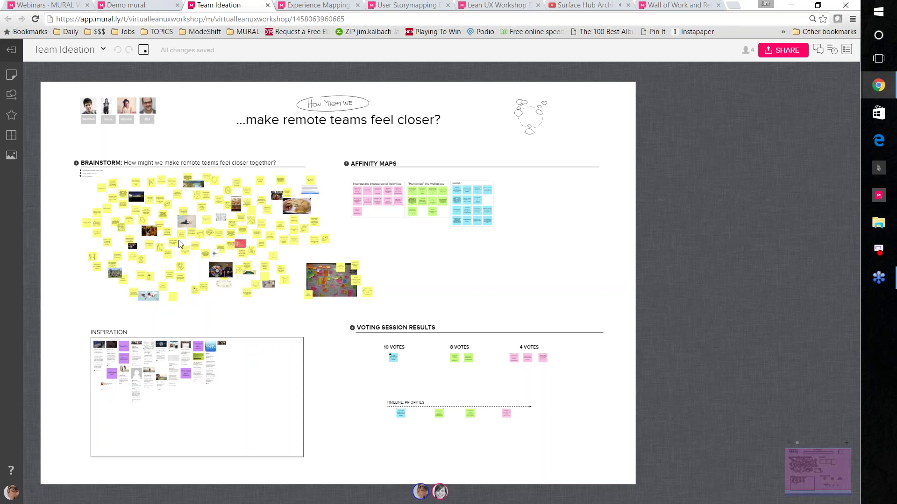
Step: Examine the yellow sticky notes and images in the Brainstorm section of the Team Ideation mural up close
scroll(179, 244, up, 3)
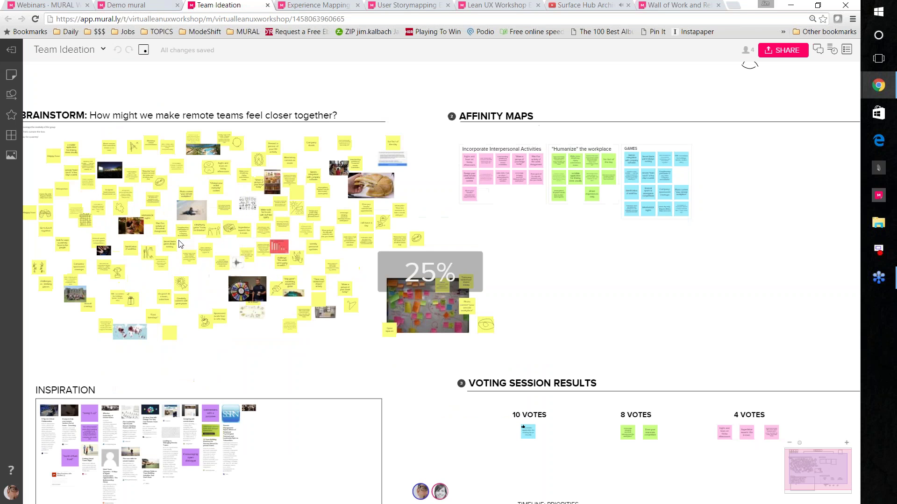
scroll(179, 243, up, 5)
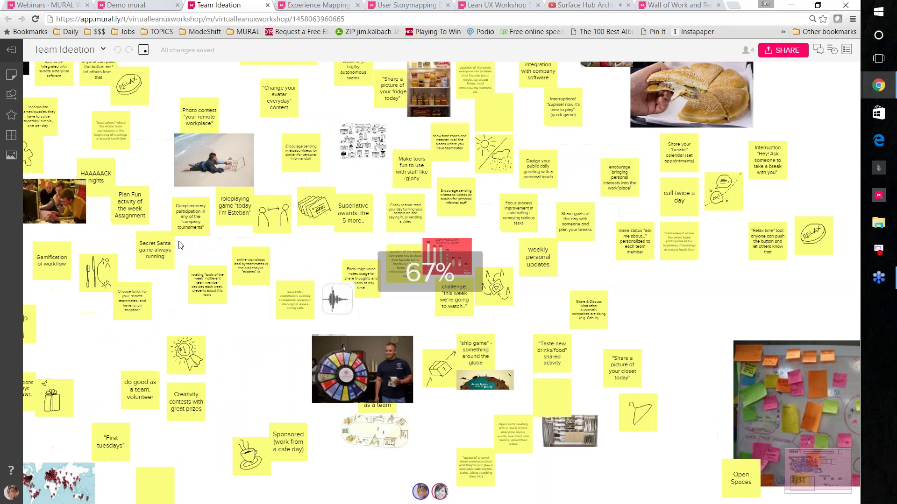
scroll(181, 245, up, 2)
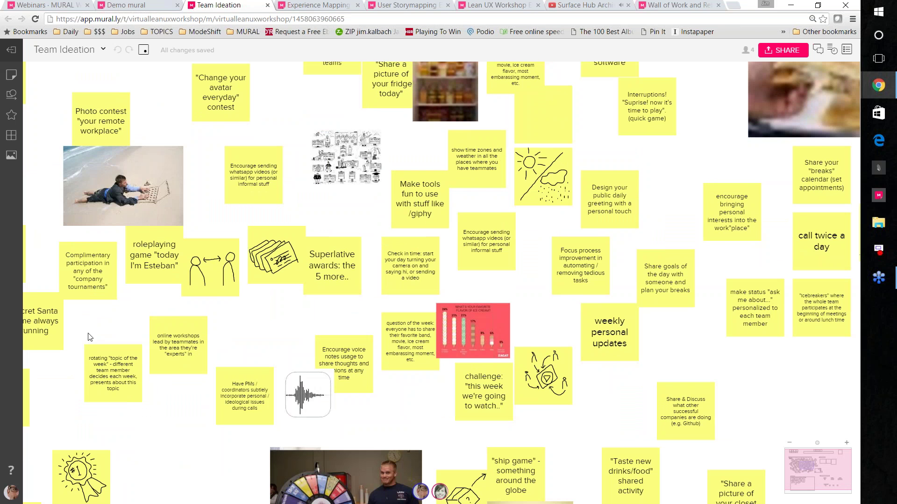
scroll(89, 336, right, 5)
scroll(257, 183, up, 5)
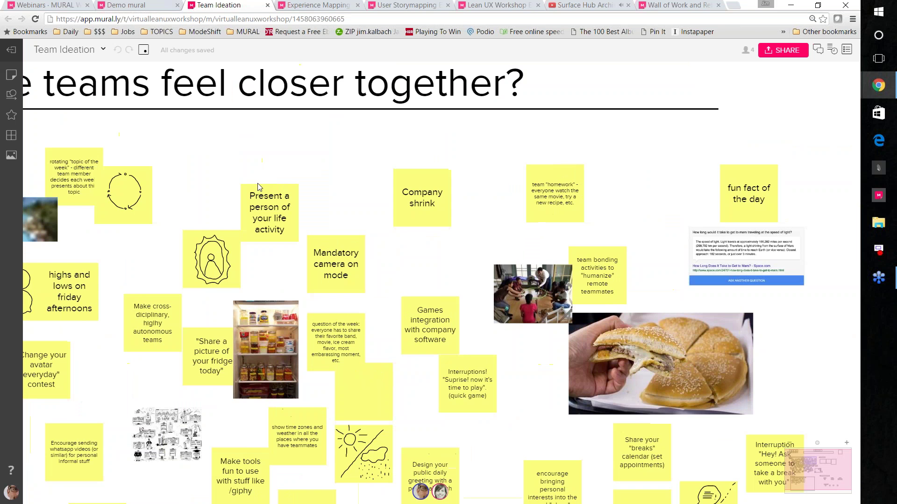
scroll(573, 171, right, 3)
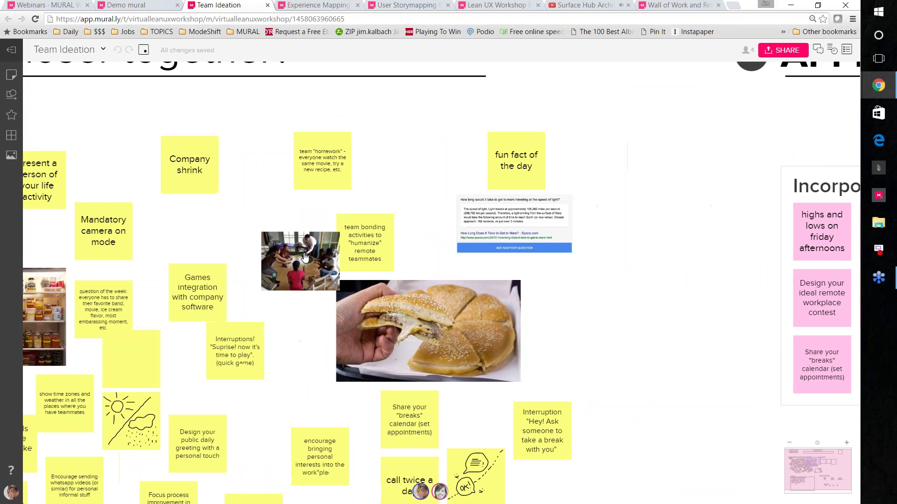
scroll(304, 257, up, 3)
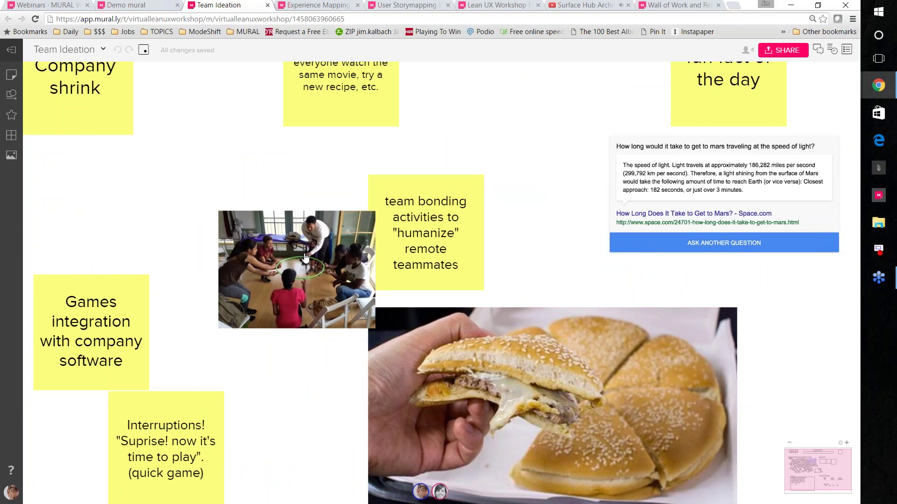
scroll(304, 258, down, 2)
drag(300, 418, 294, 355)
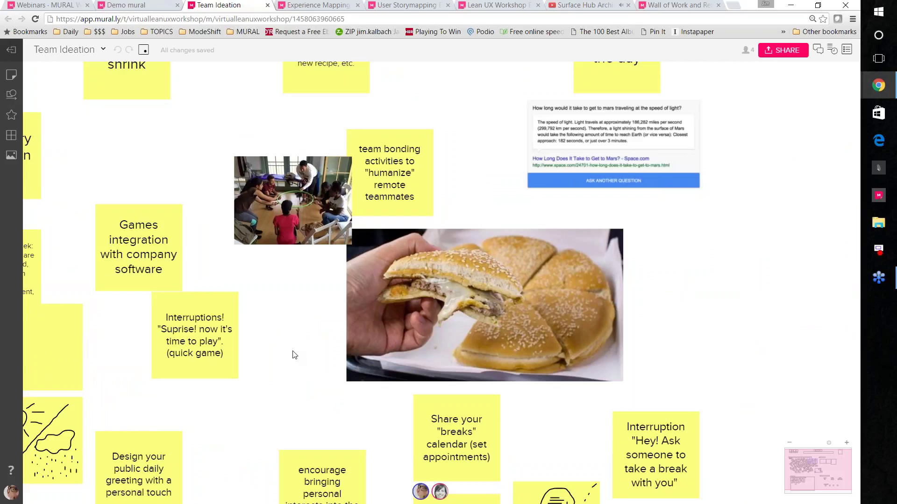
scroll(295, 355, down, 3)
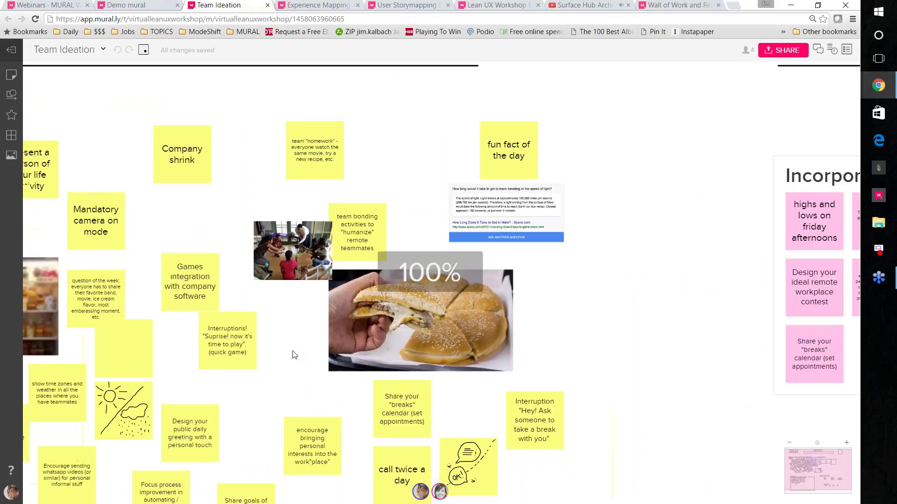
drag(294, 355, 237, 327)
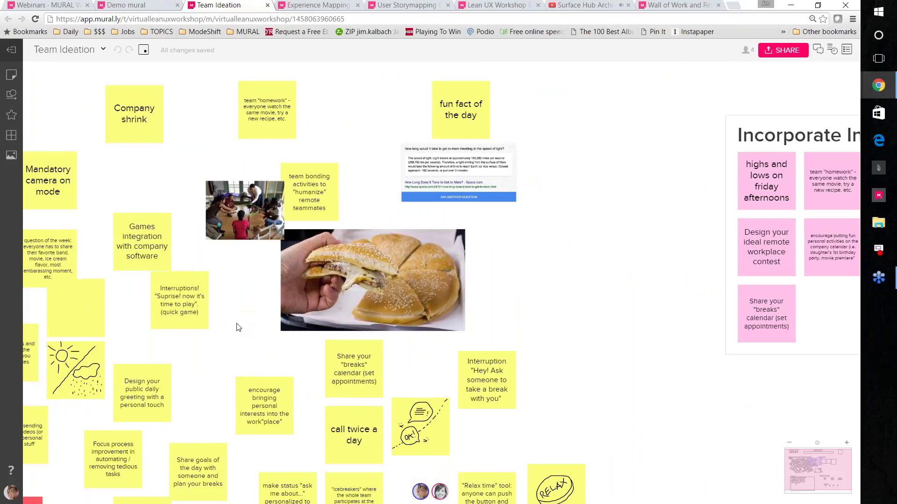
Step: Move the "Taste new drinks/food" and "Shared pomodoro" notes from the whiteboard photo to sit side by side below the "Humanize" the workplace area
drag(577, 320, 104, 345)
scroll(481, 334, down, 5)
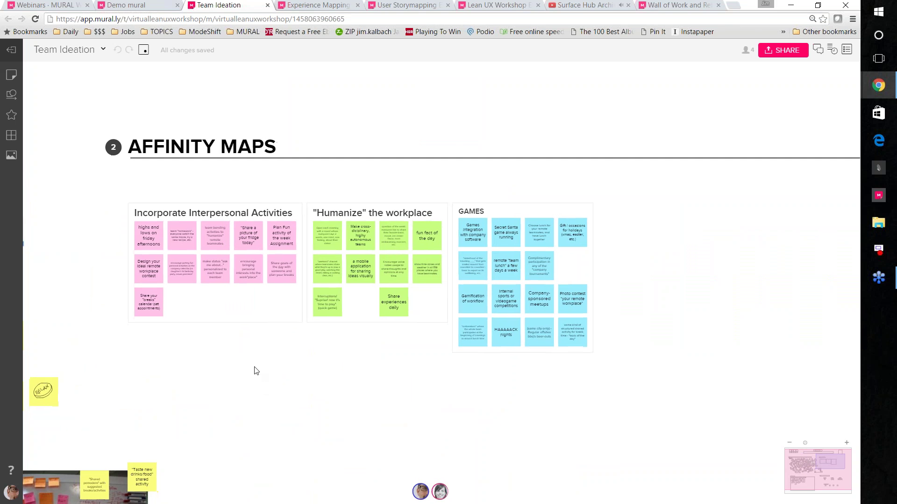
scroll(256, 371, down, 3)
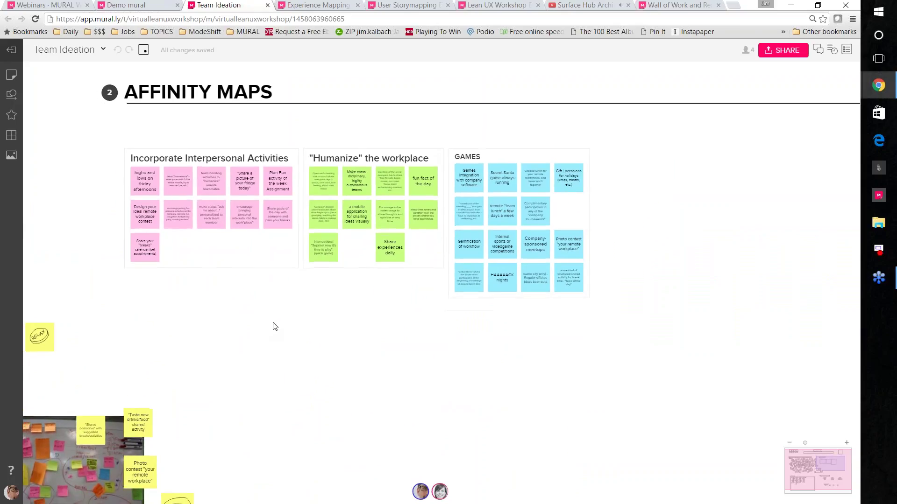
drag(161, 406, 346, 296)
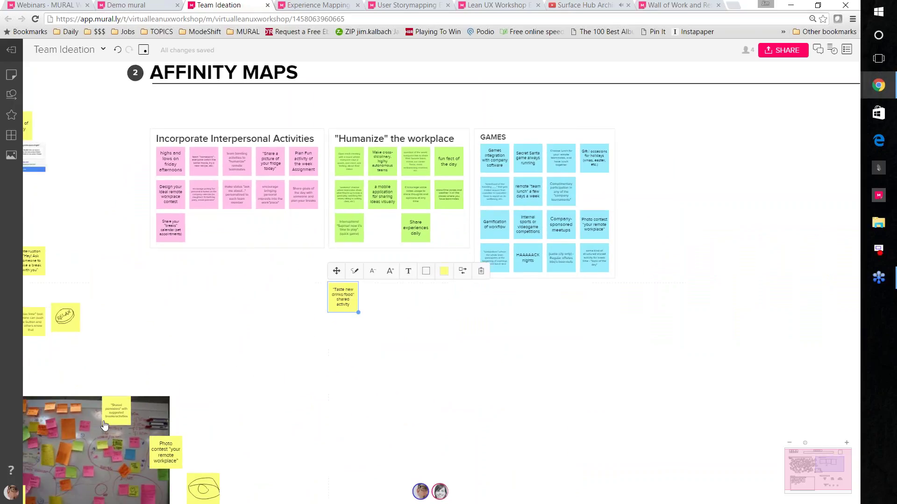
click(123, 411)
drag(124, 411, 383, 297)
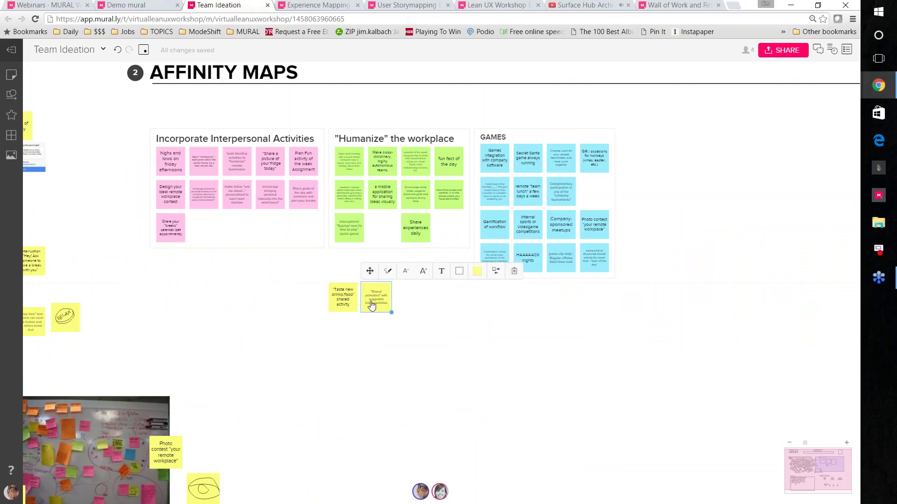
Step: Select both yellow notes and move them together to line up with the green note columns above
scroll(372, 305, up, 2)
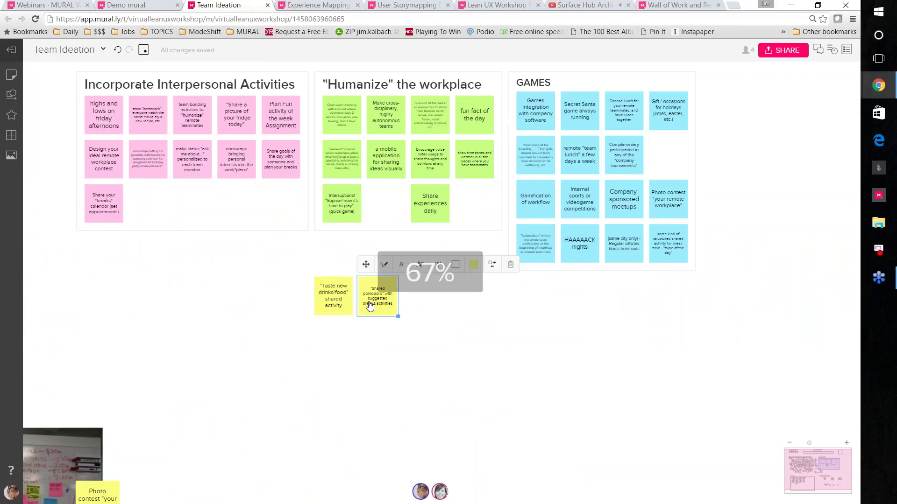
scroll(369, 306, up, 2)
drag(460, 349, 267, 255)
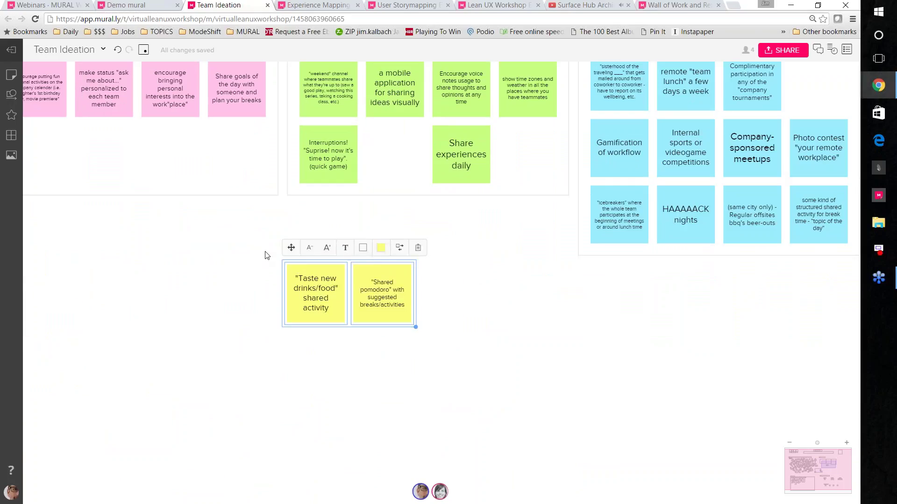
click(423, 359)
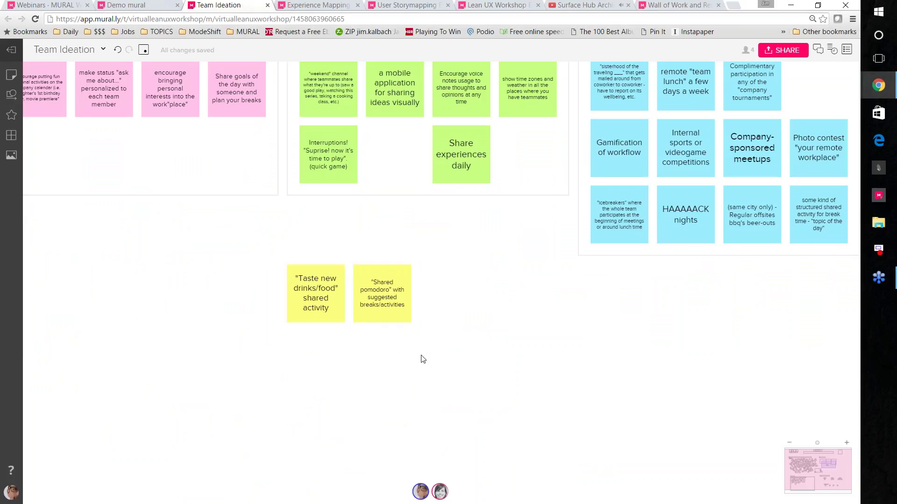
click(387, 318)
shift+click(323, 301)
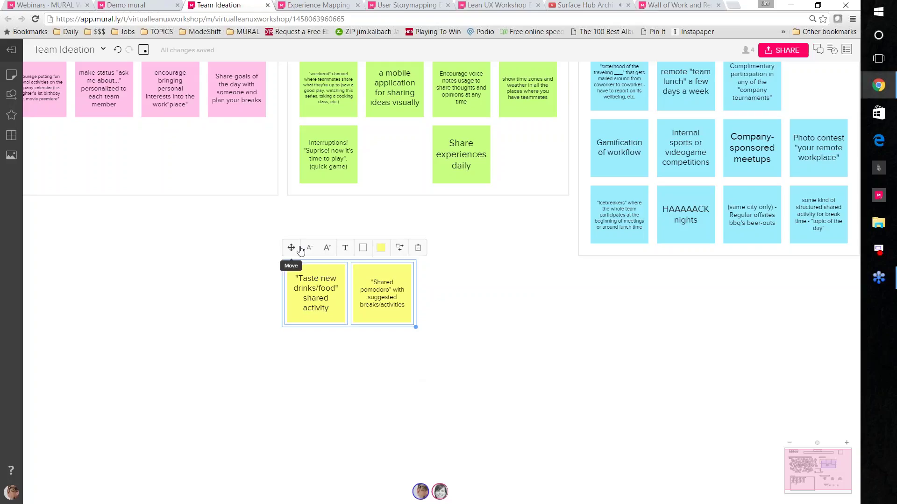
mouse_move(293, 248)
mouse_down()
mouse_move(376, 249)
mouse_move(309, 251)
mouse_up()
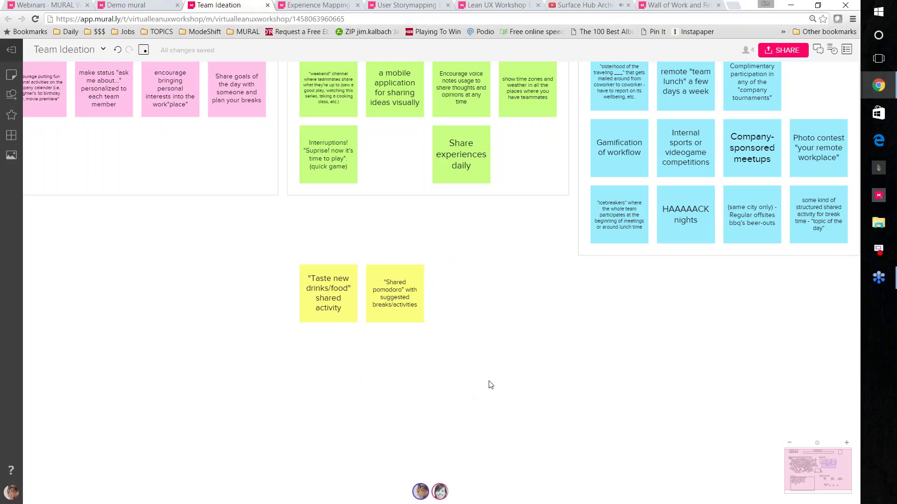
Step: Organize the two yellow notes into an area titled "PROS"
drag(495, 381, 288, 242)
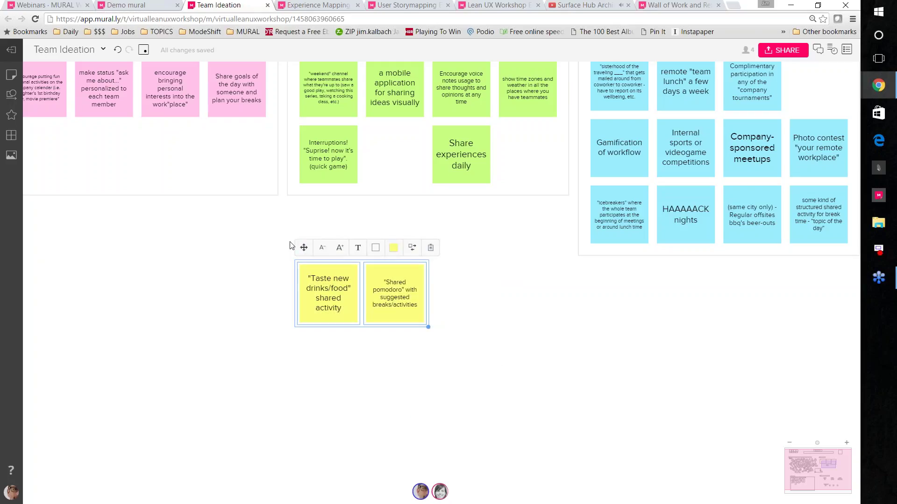
click(485, 359)
drag(486, 360, 265, 234)
right_click(399, 301)
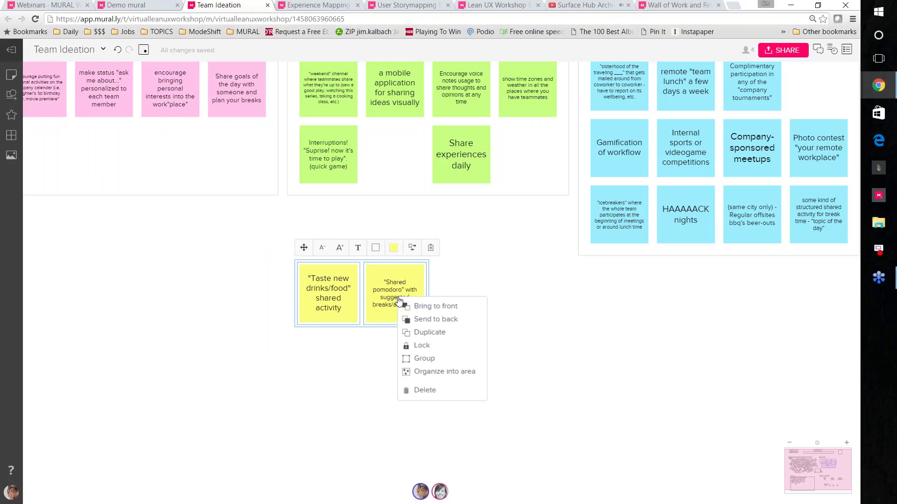
click(417, 374)
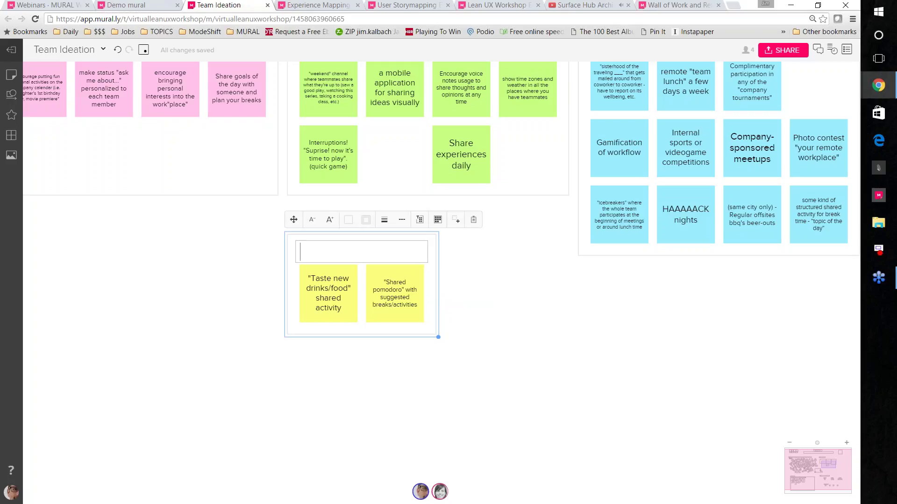
text(PROS)
click(435, 377)
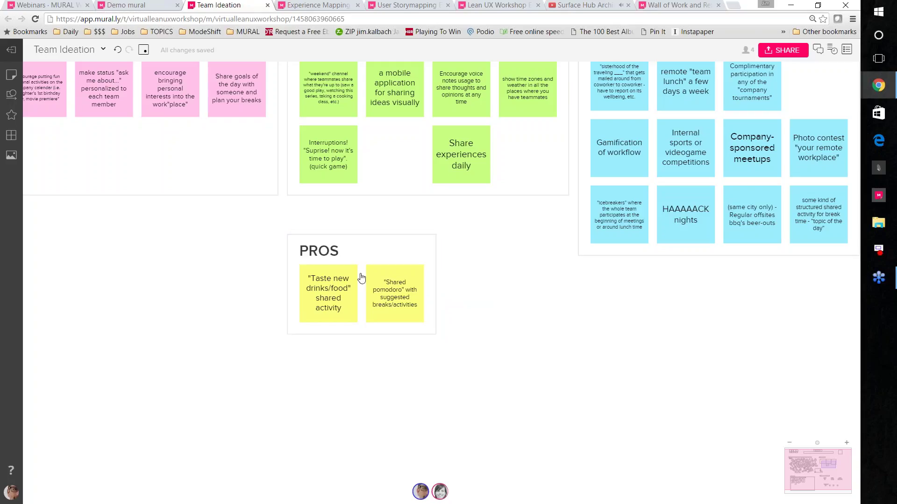
Step: Move the PROS area with its notes directly below the Incorporate Interpersonal Activities area, aligned with its left edge
mouse_move(356, 256)
mouse_down()
mouse_move(394, 220)
mouse_move(349, 244)
mouse_move(357, 279)
mouse_move(376, 295)
mouse_move(350, 280)
mouse_move(354, 244)
mouse_move(359, 268)
mouse_up()
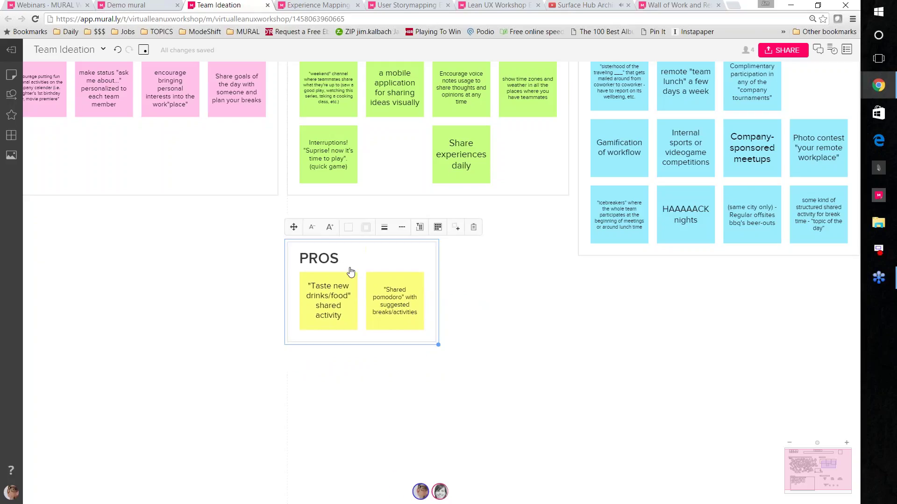
scroll(351, 271, down, 3)
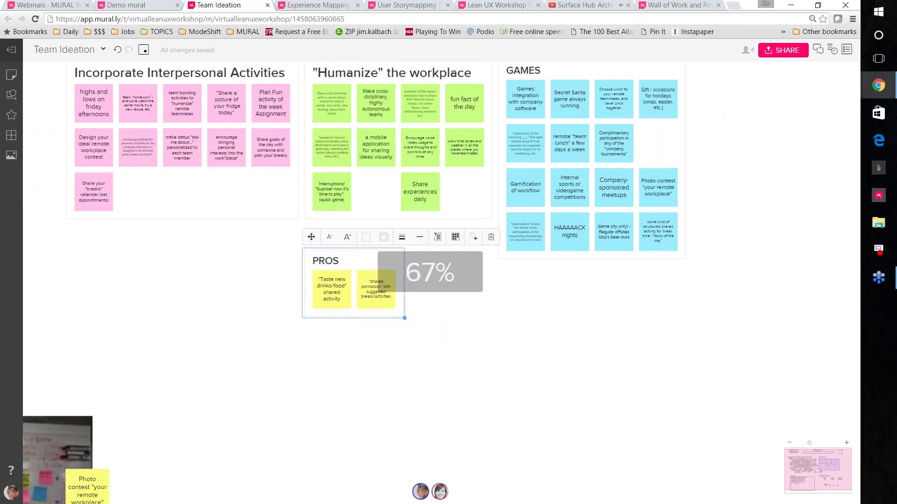
drag(251, 295, 282, 384)
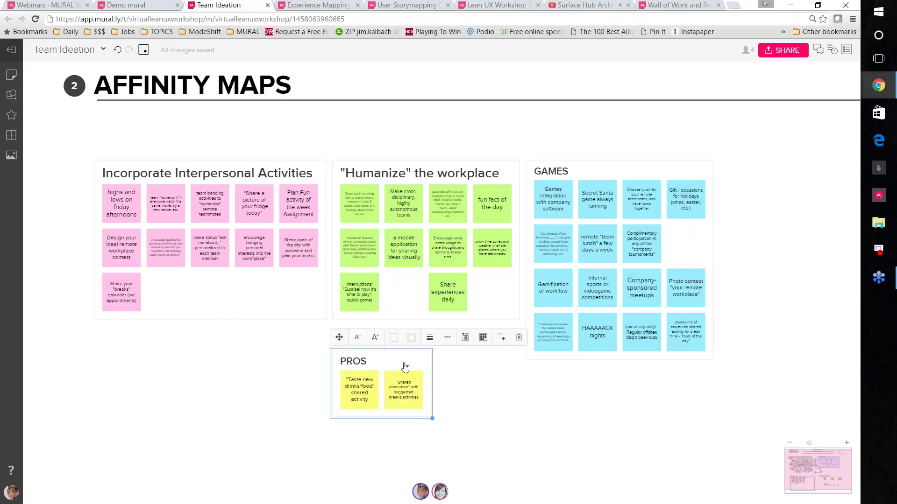
drag(407, 371, 162, 351)
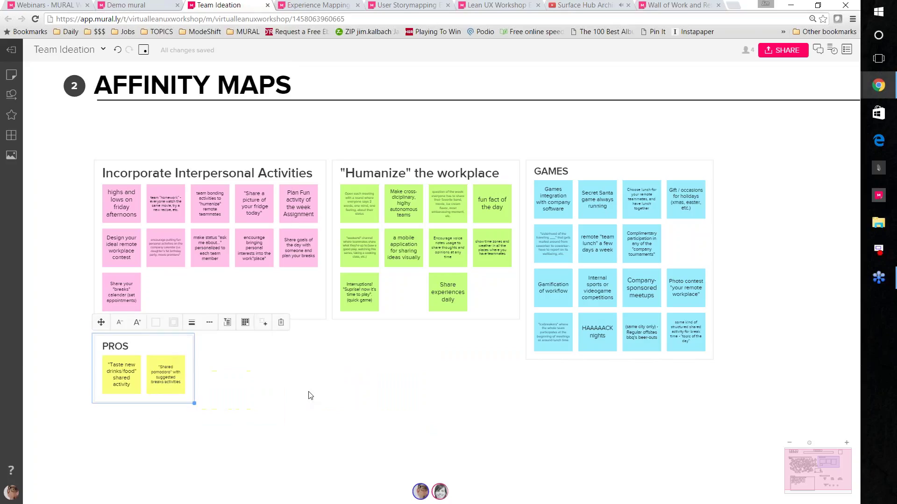
scroll(313, 391, down, 1)
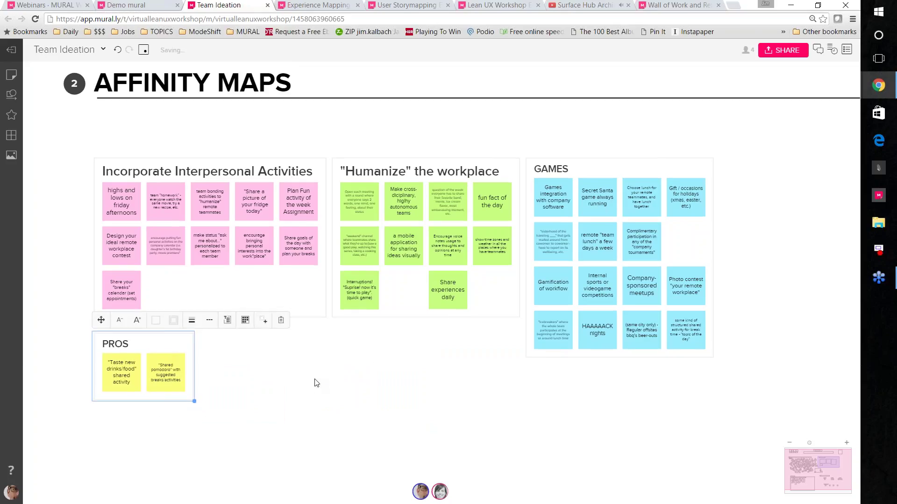
Step: Shift the PROS area slightly down, away from the Incorporate Interpersonal Activities area above it
drag(316, 383, 403, 343)
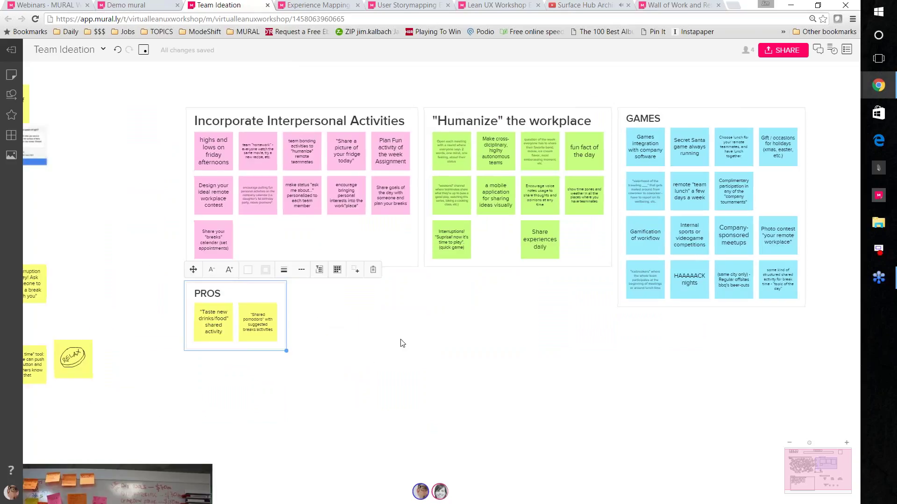
click(369, 362)
click(245, 292)
drag(245, 292, 248, 302)
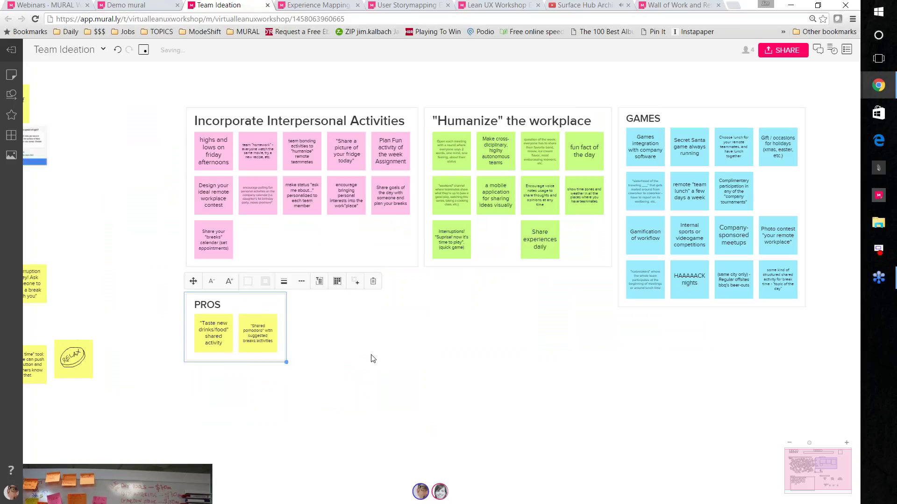
Step: Examine the Voting Session Results section with its vote groups and the priorities timeline beneath it
scroll(373, 359, down, 1)
scroll(357, 355, down, 2)
scroll(357, 355, right, 2)
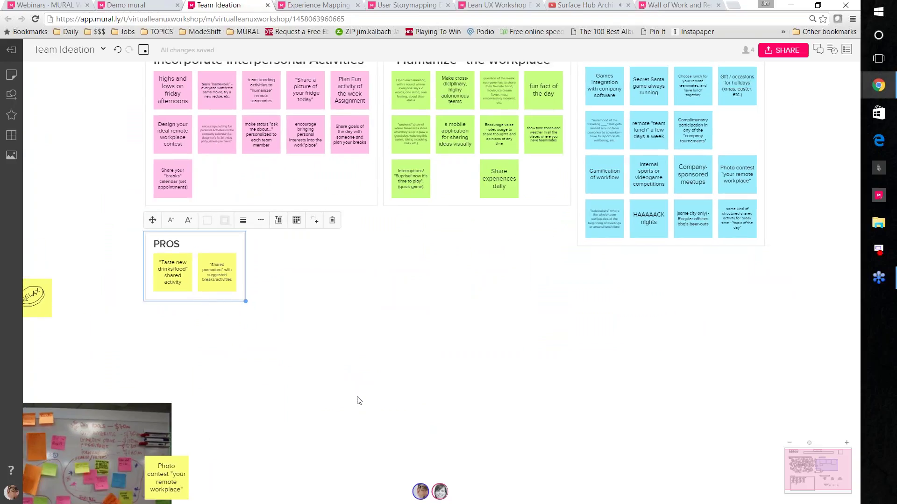
scroll(359, 400, down, 10)
scroll(359, 401, right, 1)
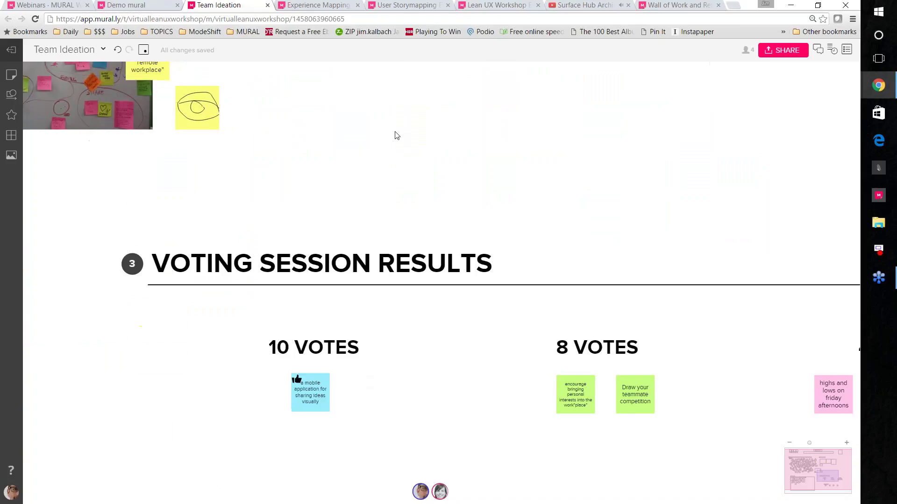
scroll(408, 357, down, 2)
scroll(407, 358, right, 3)
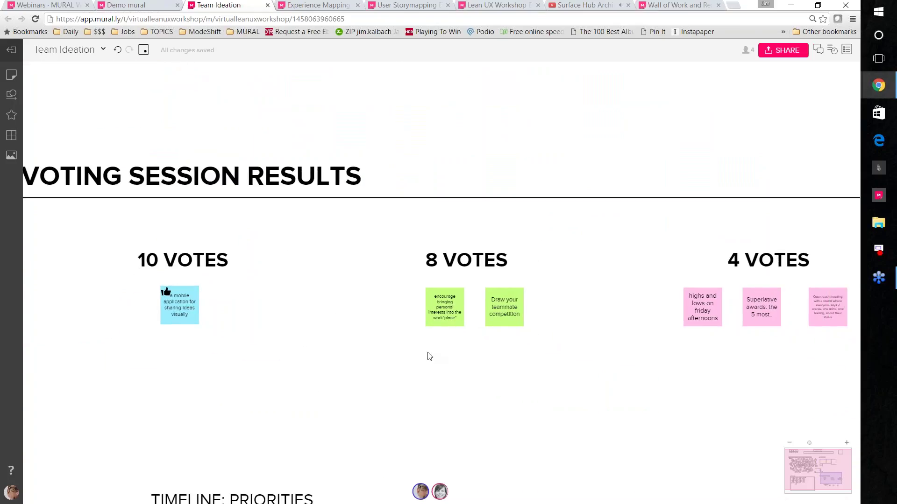
drag(430, 357, 413, 352)
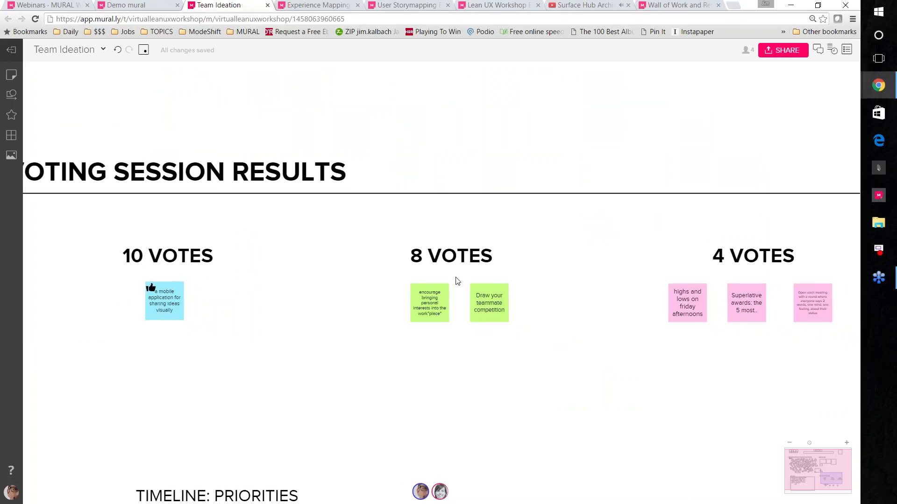
scroll(530, 340, down, 2)
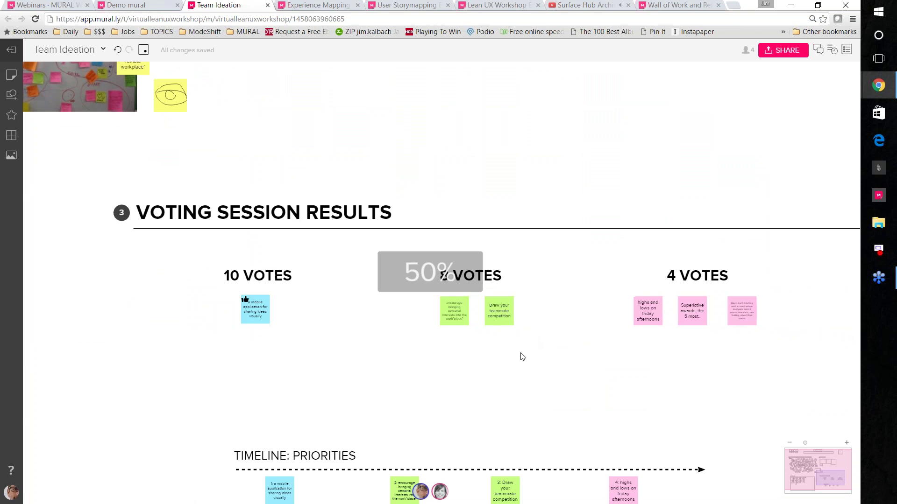
scroll(526, 324, down, 1)
scroll(571, 404, up, 3)
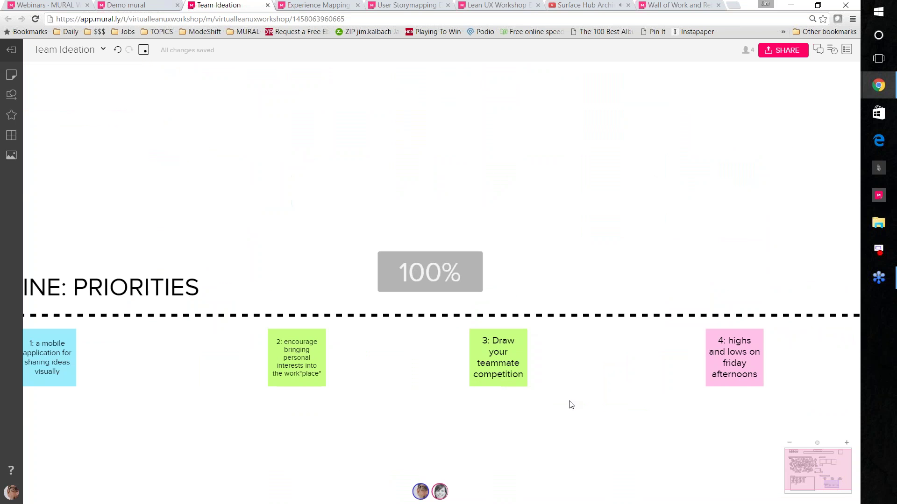
scroll(574, 405, down, 2)
scroll(554, 403, down, 1)
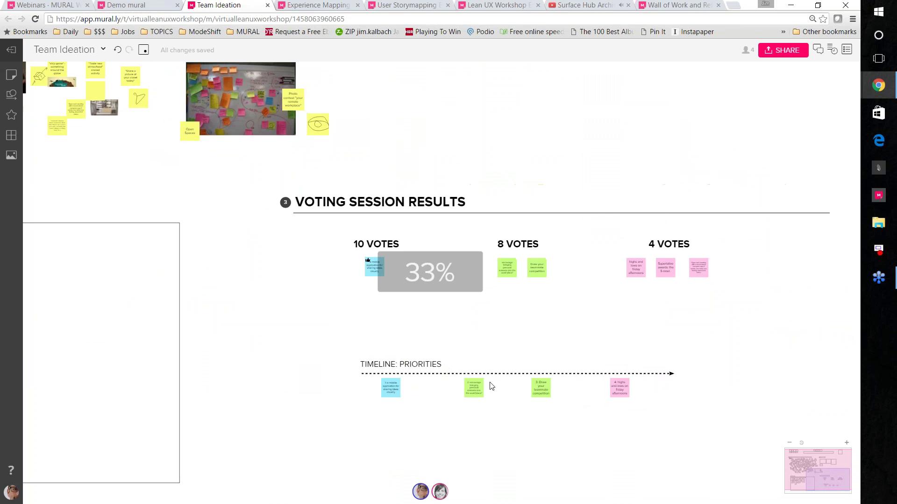
scroll(492, 386, down, 3)
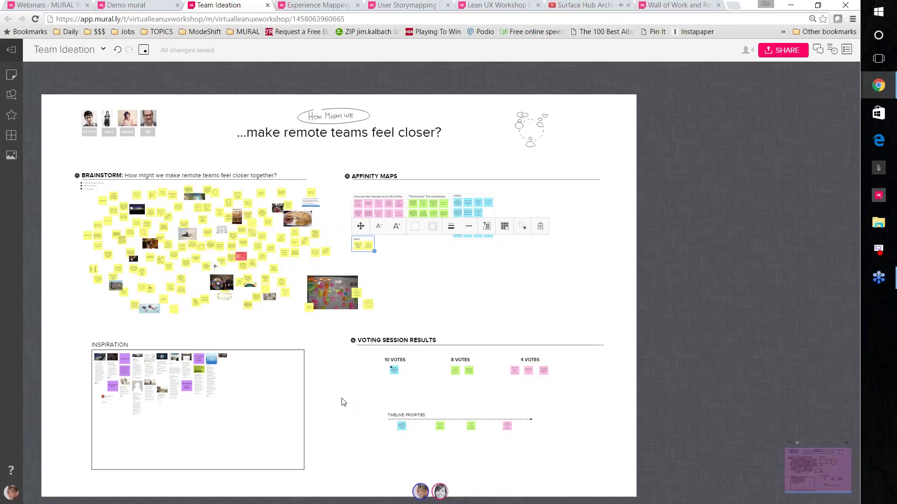
Step: Examine the collected articles, notes and PDF in the Inspiration section of the Team Ideation mural
scroll(79, 384, up, 5)
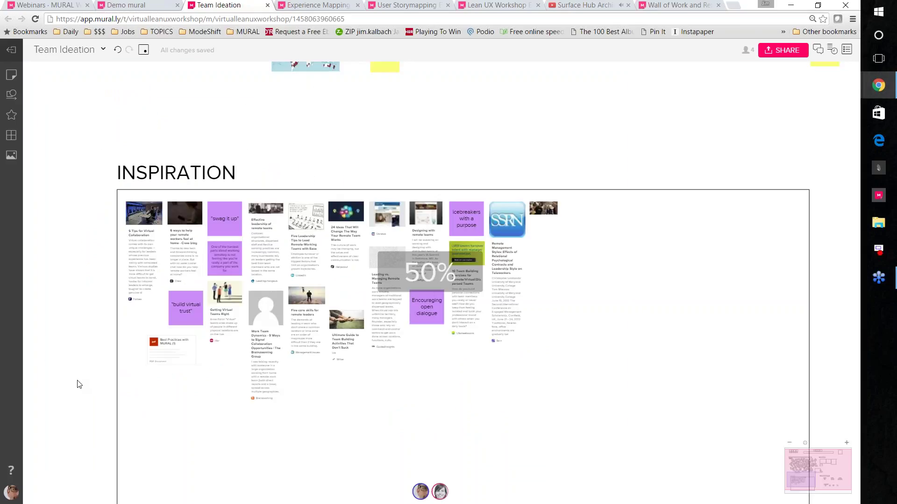
scroll(80, 384, up, 2)
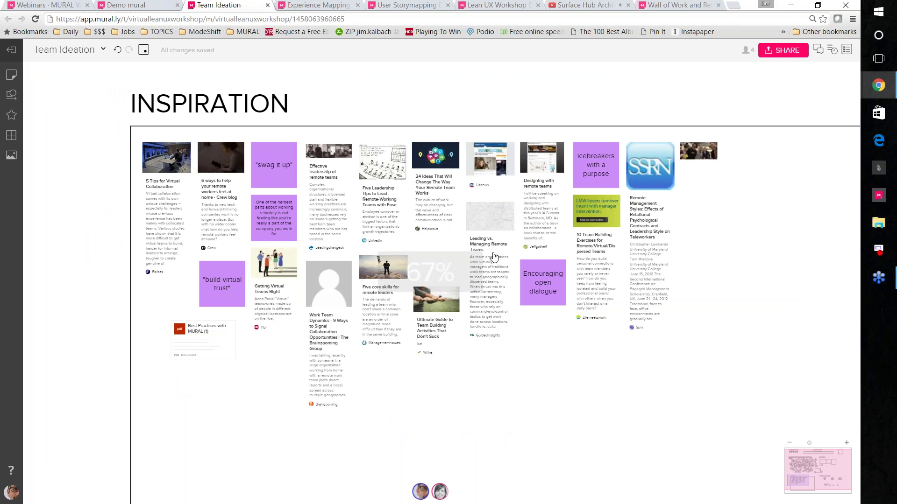
scroll(311, 354, up, 3)
scroll(260, 268, down, 5)
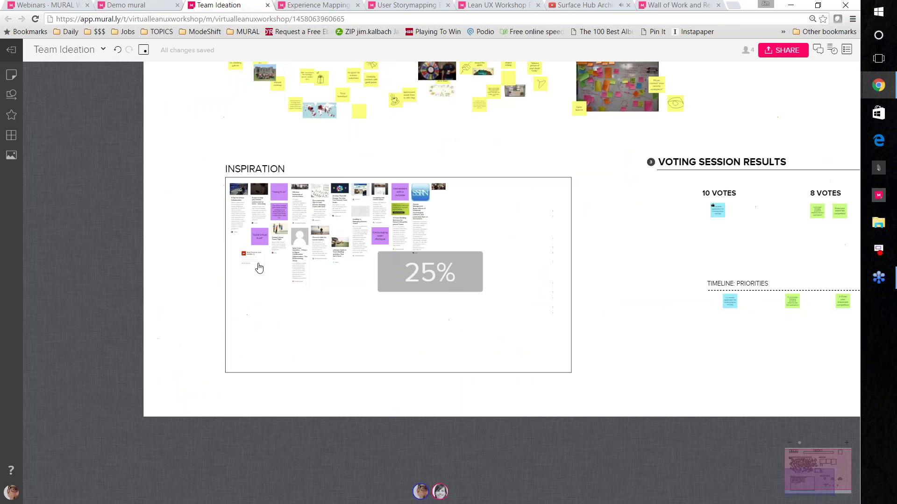
scroll(259, 268, down, 3)
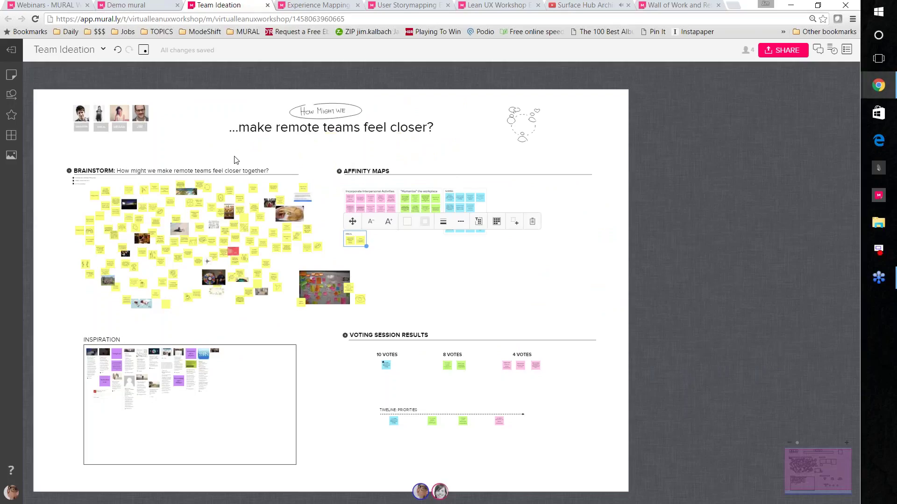
Step: Nudge the PROS area slightly up, closer to the Incorporate Interpersonal Activities area, and deselect it
click(466, 271)
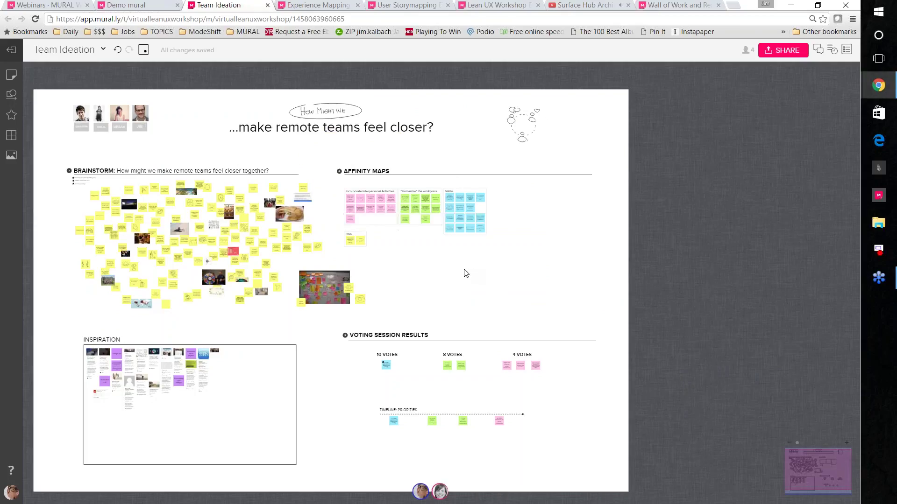
click(363, 237)
drag(363, 237, 363, 232)
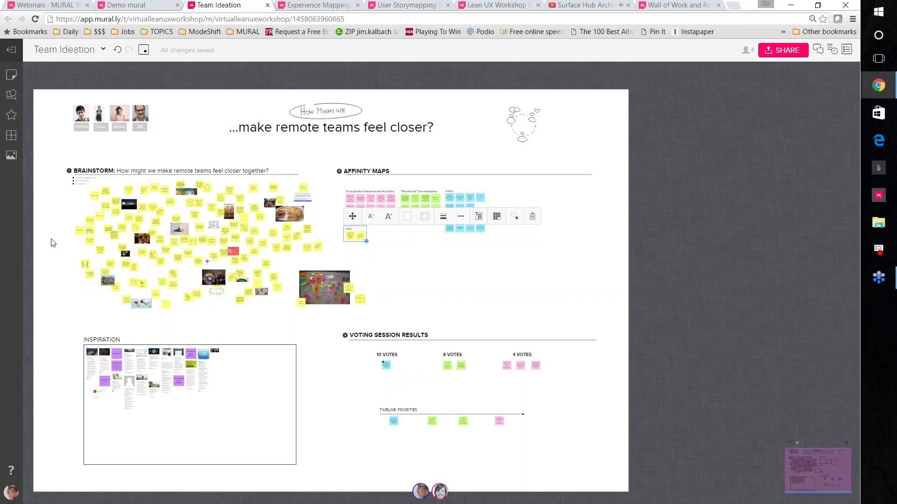
click(412, 293)
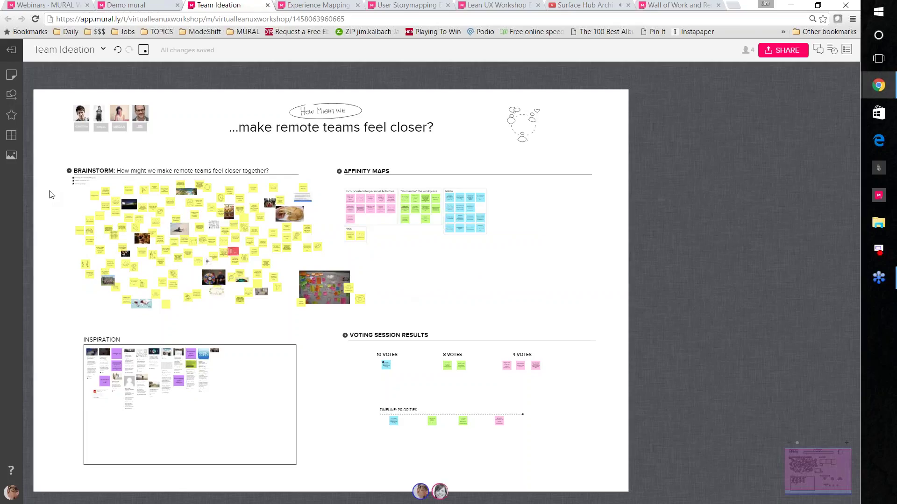
Step: Open the Experience Mapping LIVE mural and examine its value chain diagram
click(319, 5)
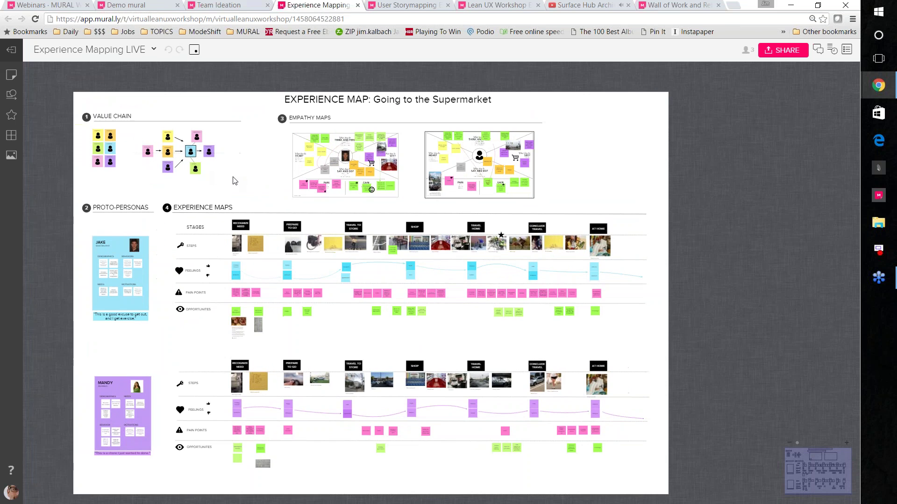
scroll(235, 181, up, 5)
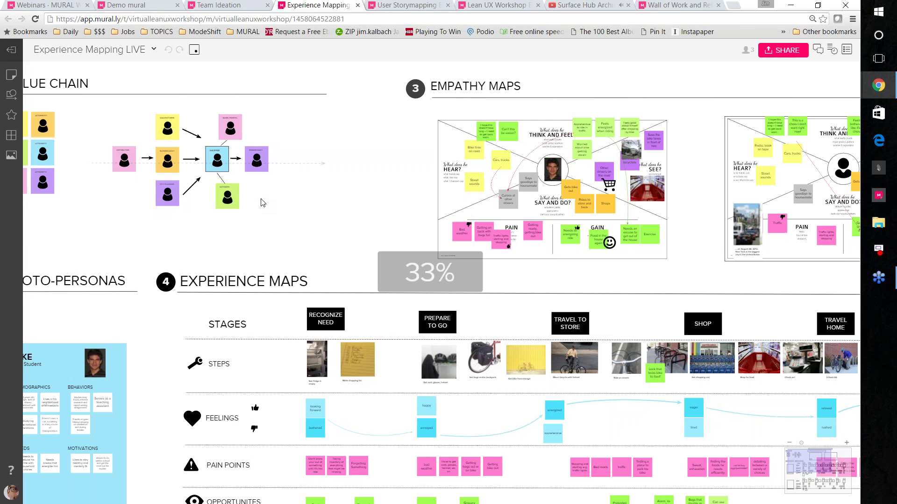
scroll(260, 200, up, 3)
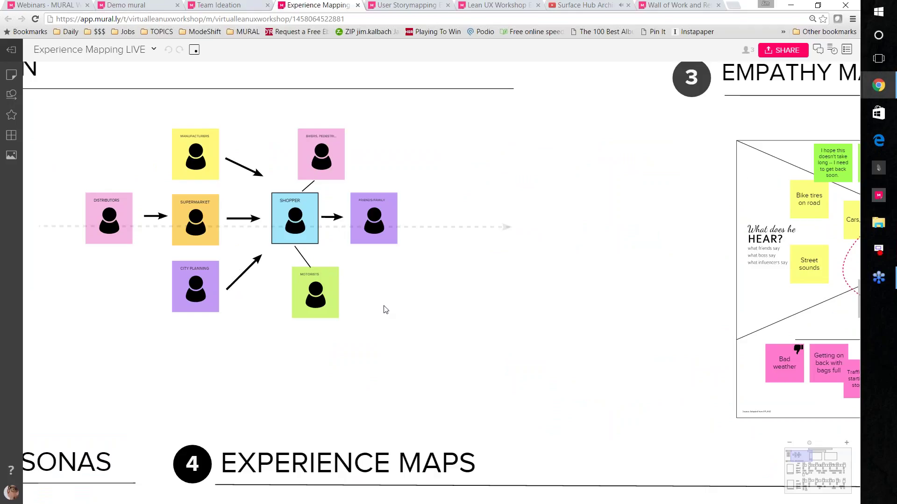
scroll(387, 315, down, 2)
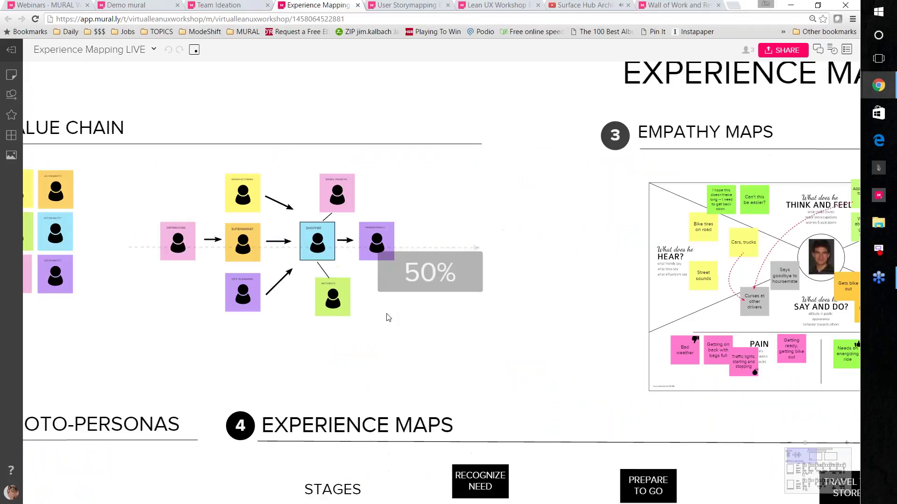
scroll(386, 318, down, 2)
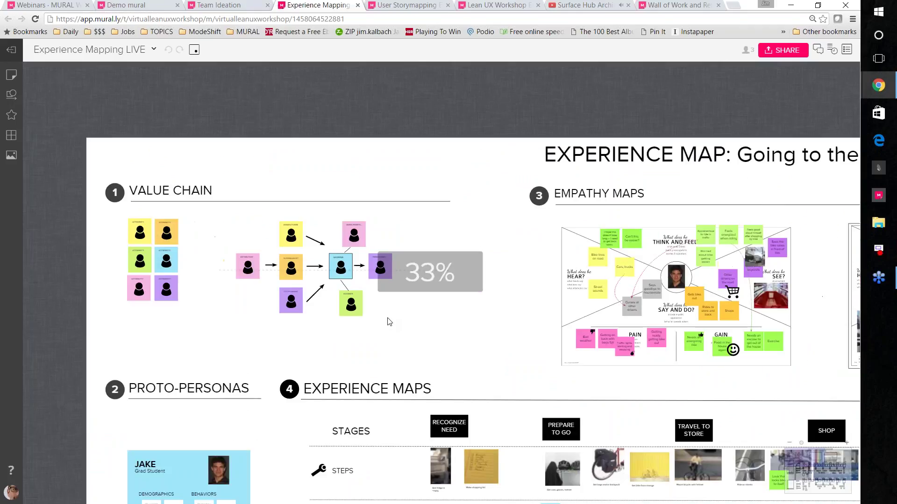
Step: Examine the grad student proto-persona, the experience map rows from steps to opportunities, and the empathy maps
scroll(387, 322, down, 4)
scroll(343, 287, up, 2)
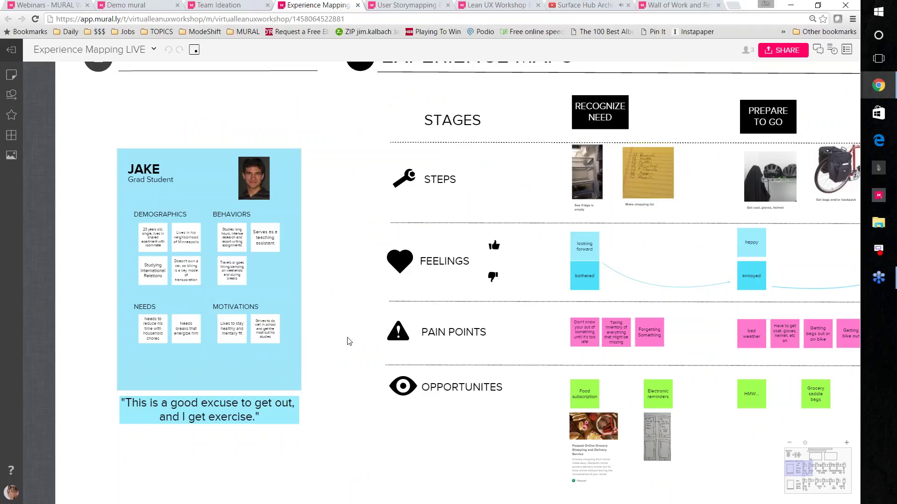
drag(348, 341, 118, 370)
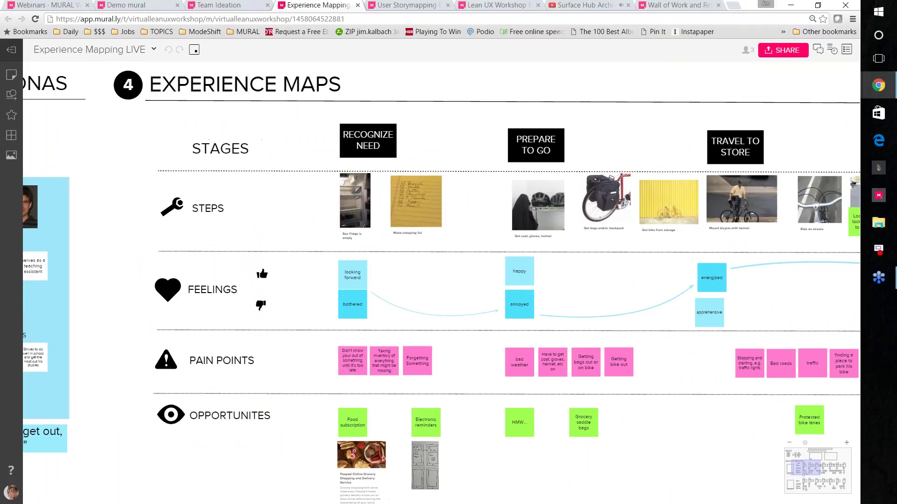
scroll(237, 179, down, 2)
drag(281, 210, 201, 219)
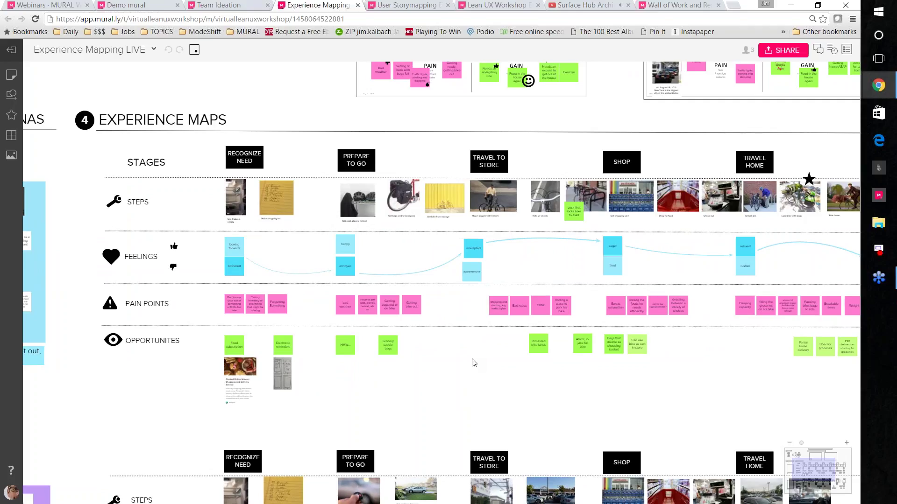
scroll(474, 363, right, 1)
scroll(431, 155, left, 5)
scroll(430, 155, up, 2)
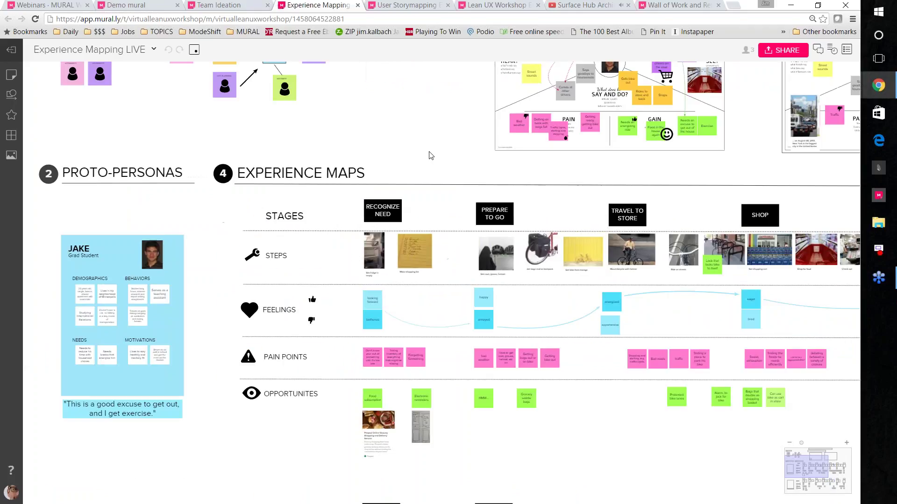
scroll(284, 232, down, 2)
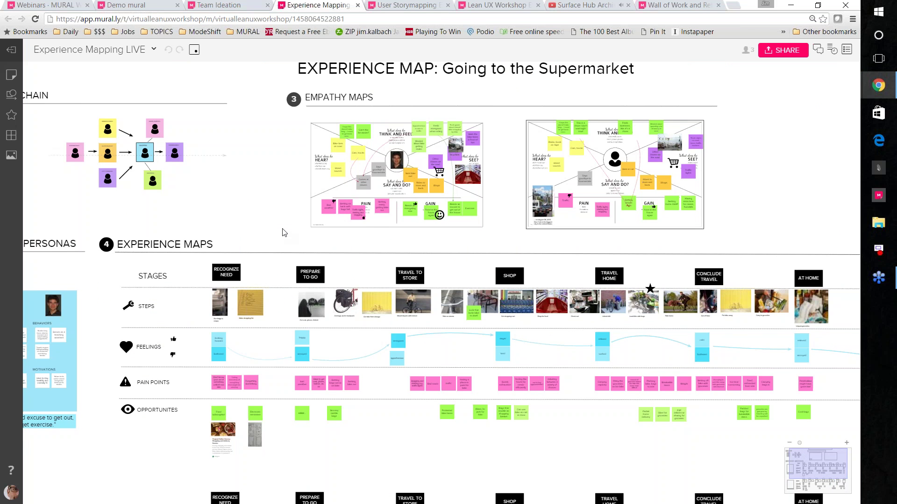
scroll(454, 182, up, 1)
scroll(343, 195, down, 3)
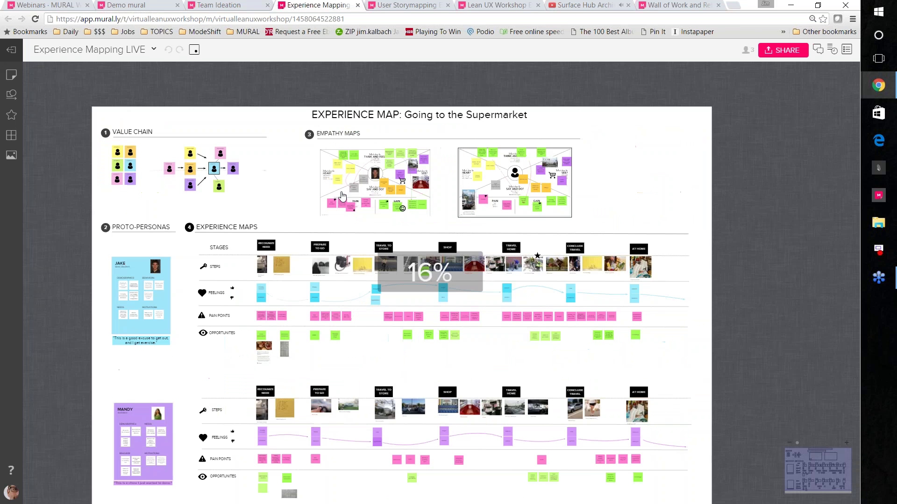
Step: Add a 2x2 Grid framework to the blank space right of the empathy maps and shift it slightly down and right
scroll(216, 335, down, 1)
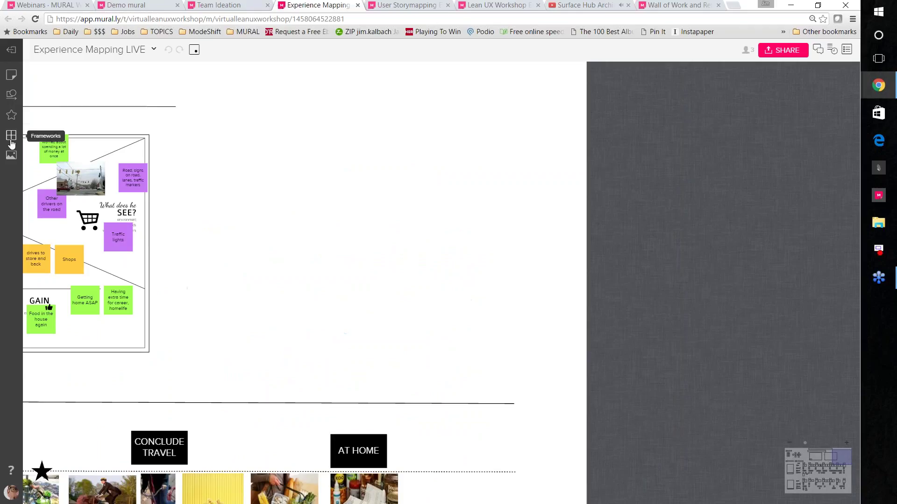
click(12, 140)
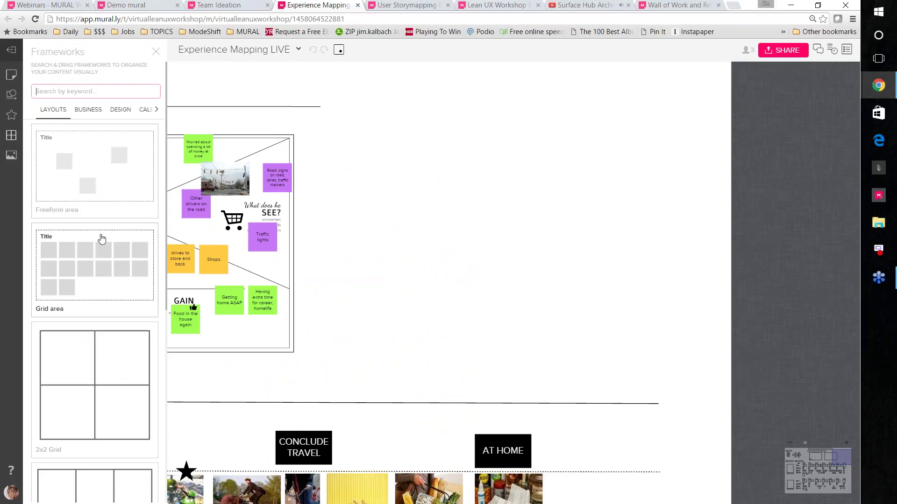
scroll(112, 224, down, 4)
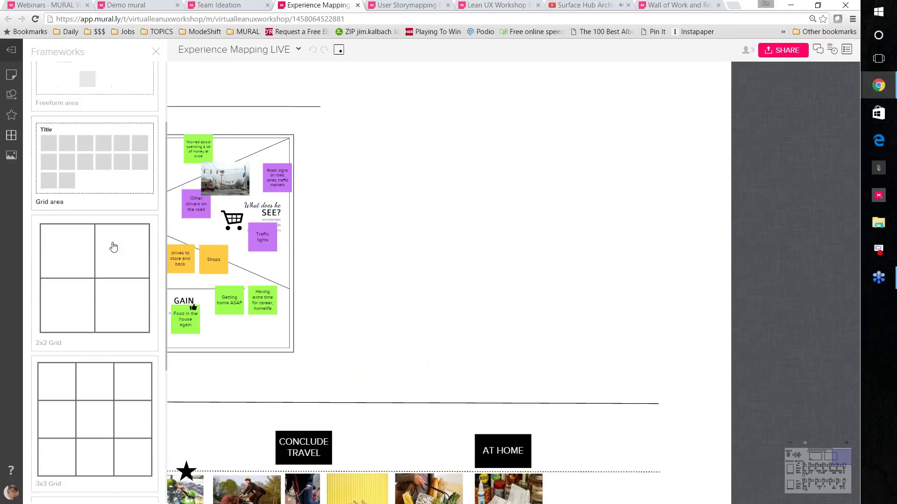
scroll(132, 239, down, 2)
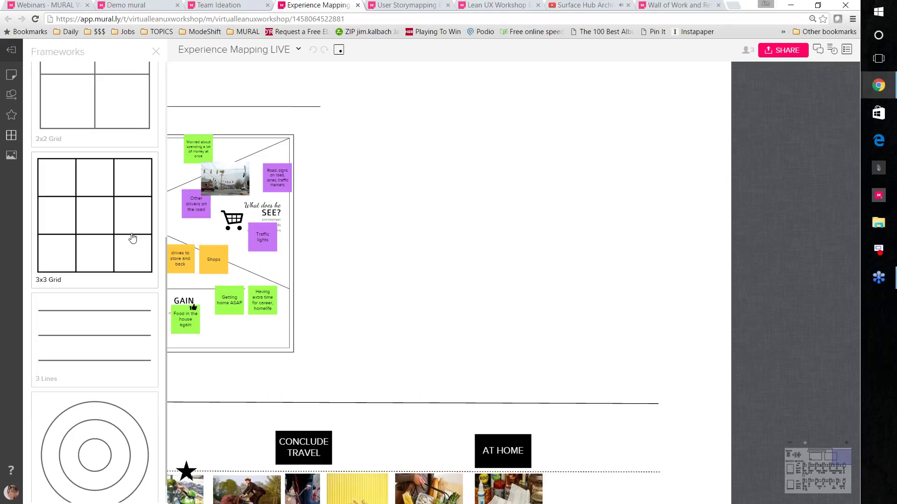
scroll(132, 238, up, 1)
drag(93, 140, 393, 134)
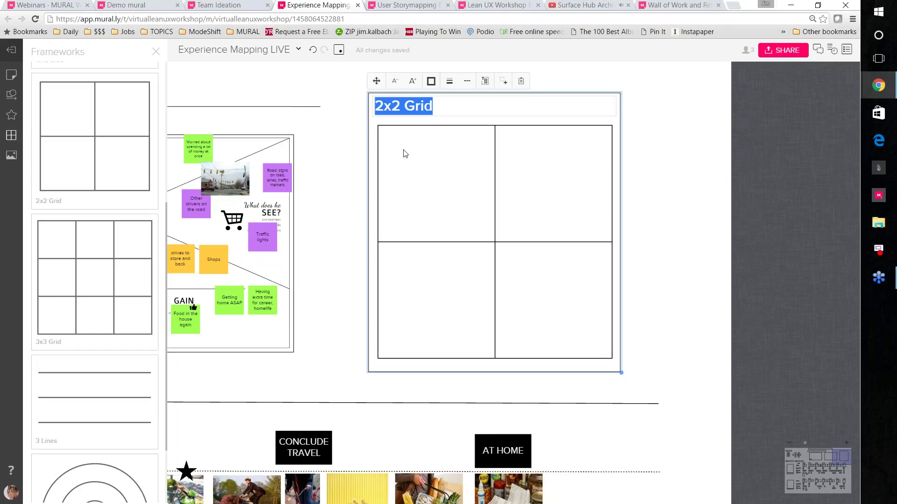
click(328, 218)
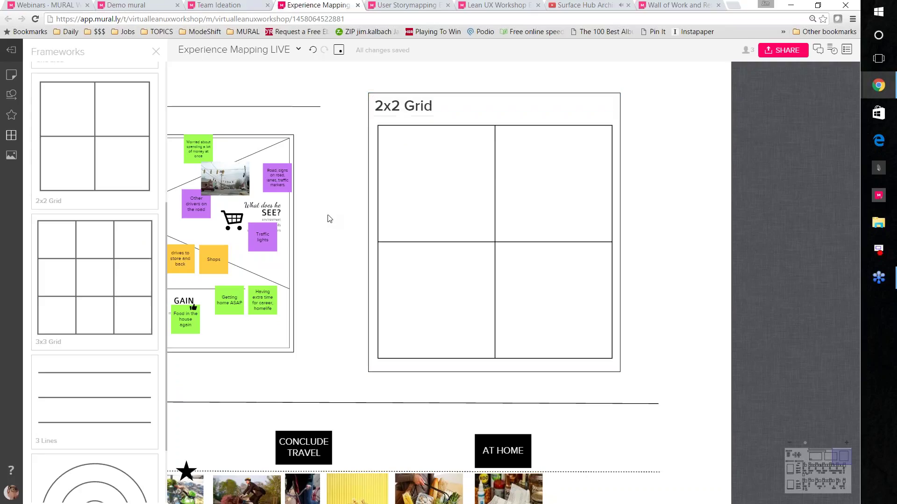
mouse_move(388, 233)
mouse_down()
mouse_move(421, 226)
mouse_move(400, 231)
mouse_move(415, 232)
mouse_move(400, 243)
mouse_up()
click(342, 273)
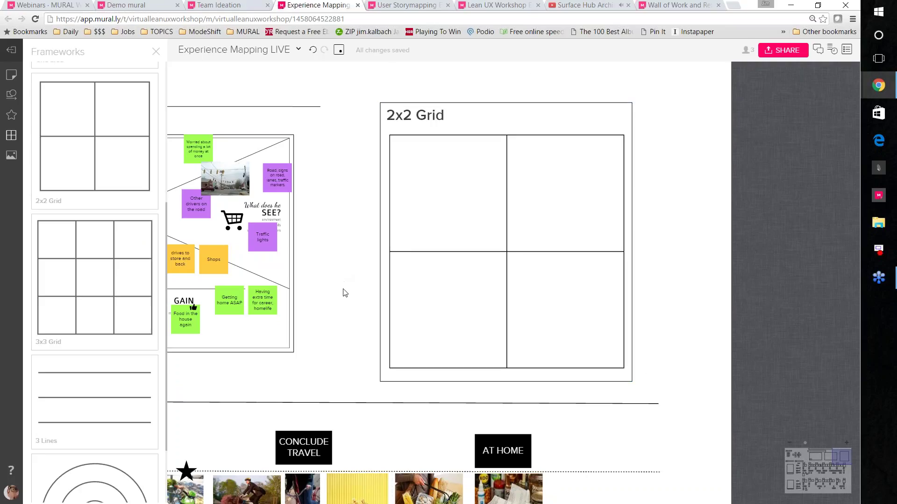
Step: Move the Traffic lights and road signs notes from the empathy map into the upper-left quadrant of the 2x2 Grid
drag(264, 238, 461, 220)
drag(490, 260, 469, 254)
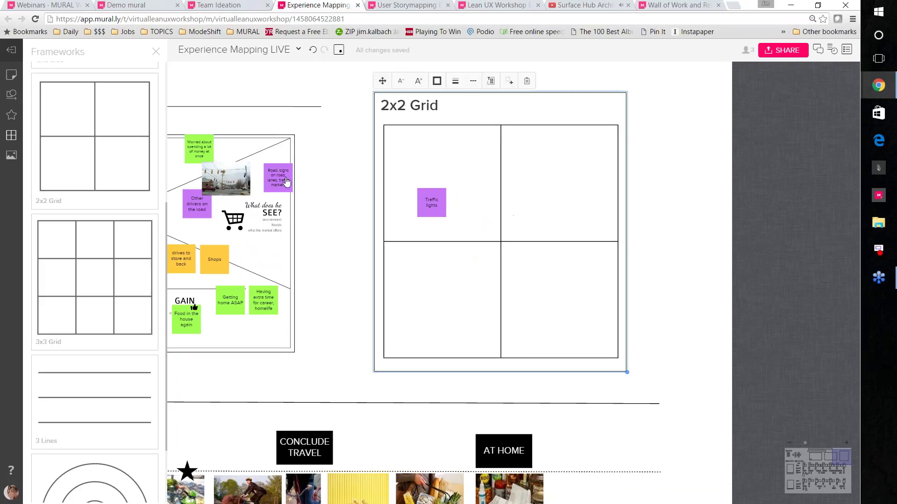
drag(278, 180, 352, 183)
Step: Return both purple notes to the empathy map's See section and delete the 2x2 Grid framework
drag(436, 186, 275, 172)
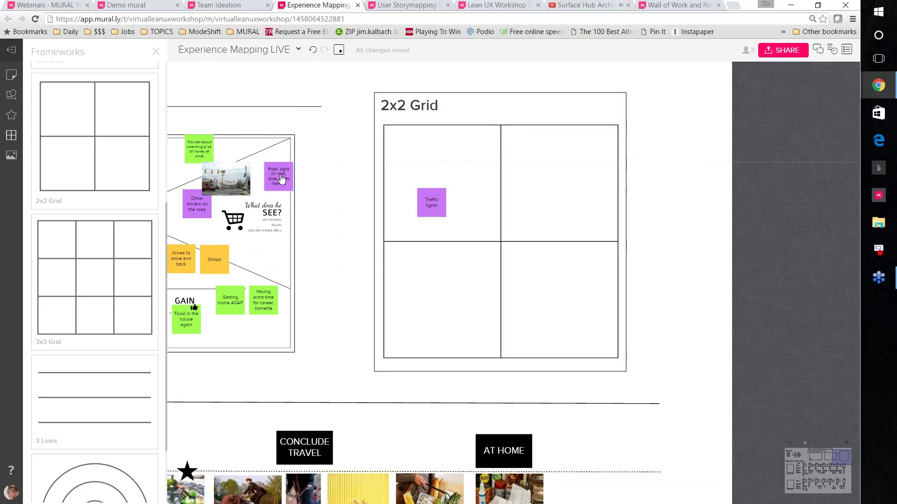
drag(427, 202, 276, 207)
click(524, 132)
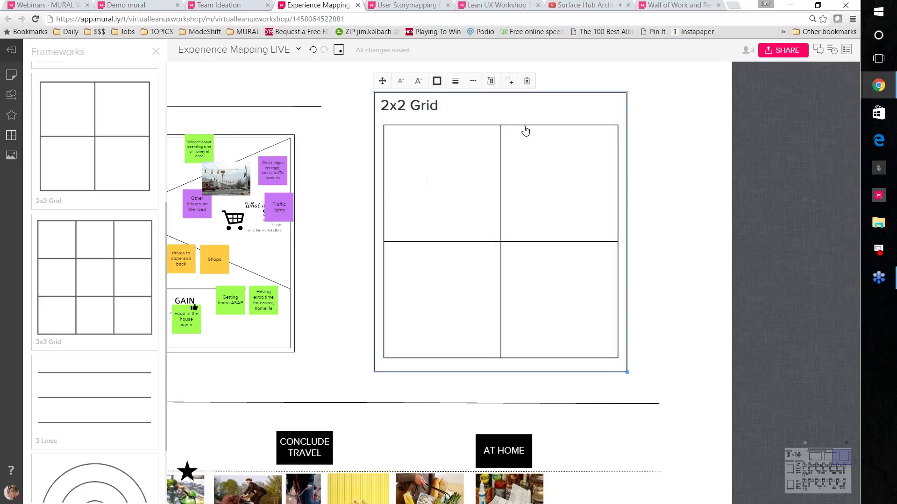
key(Delete)
Step: Browse the business frameworks and preview the Business Model Canvas without placing it on the mural
scroll(109, 135, up, 1)
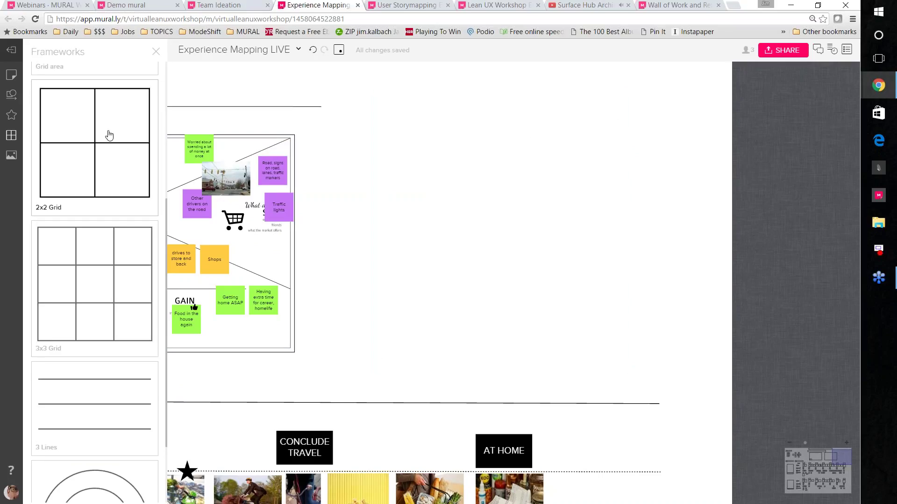
scroll(102, 131, up, 5)
click(82, 111)
mouse_move(159, 188)
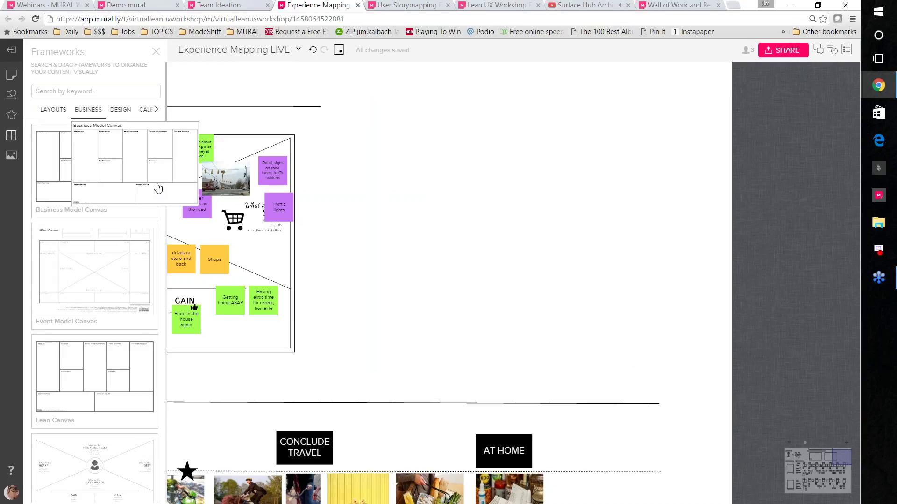
drag(158, 188, 98, 154)
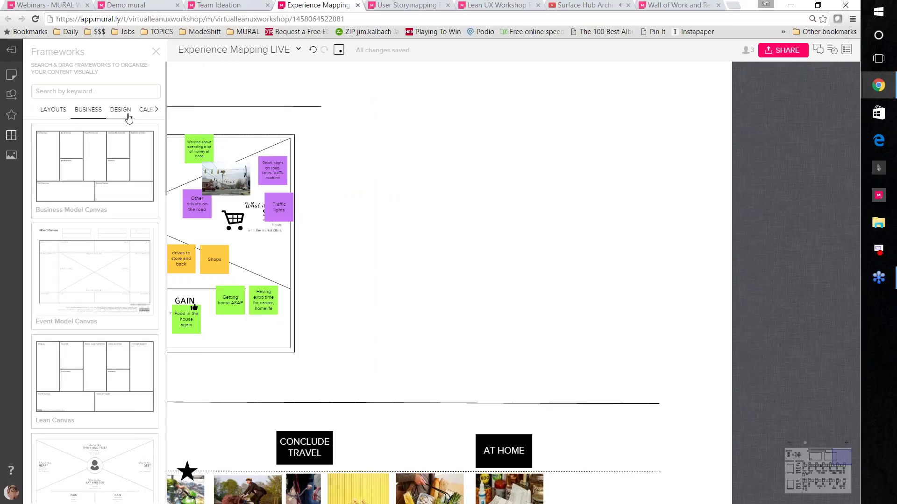
Step: Look through the design frameworks, from Persona and Roadmap to Assumption Grid and Empathy Map 2
click(128, 116)
mouse_move(140, 200)
drag(140, 201, 65, 232)
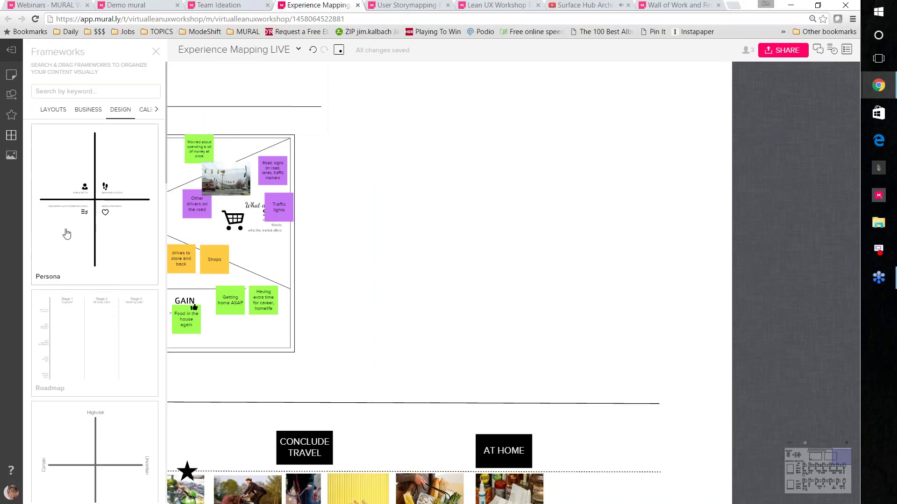
scroll(72, 241, down, 3)
scroll(84, 245, down, 3)
scroll(91, 246, up, 8)
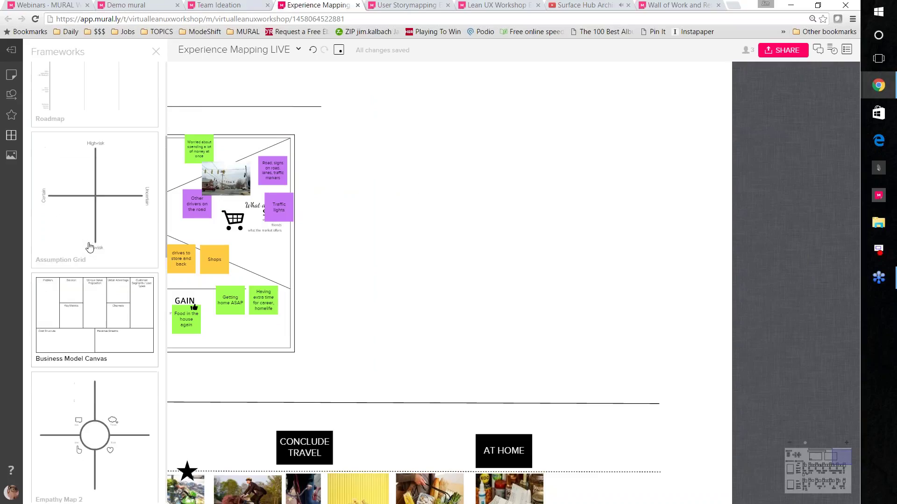
Step: Review the business frameworks again, from Event Model Canvas and Lean Canvas down to Empathy Map and 5 Whys
click(84, 114)
scroll(88, 196, down, 5)
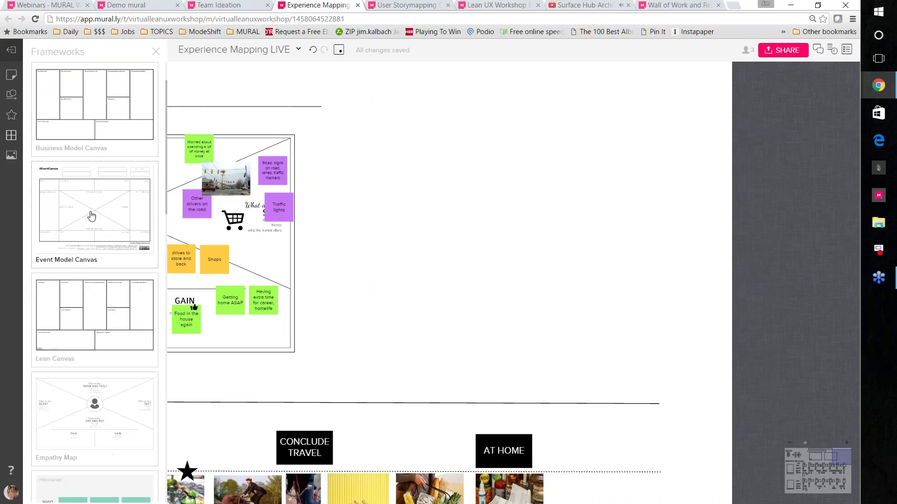
scroll(93, 327, down, 2)
mouse_move(95, 287)
mouse_down()
mouse_move(250, 274)
mouse_move(391, 207)
mouse_move(47, 289)
mouse_move(100, 293)
mouse_up()
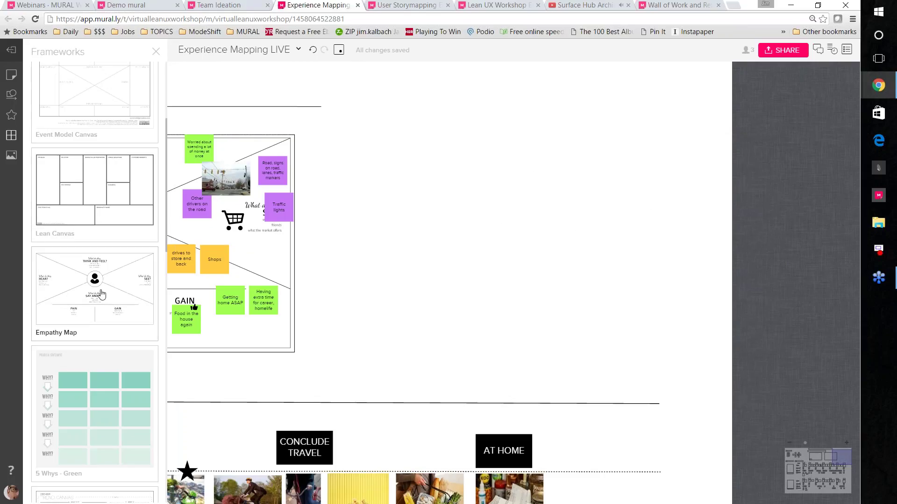
scroll(102, 295, up, 1)
scroll(101, 294, up, 4)
Step: Look further through the design frameworks, down to Feedback Grid and Hills
click(121, 112)
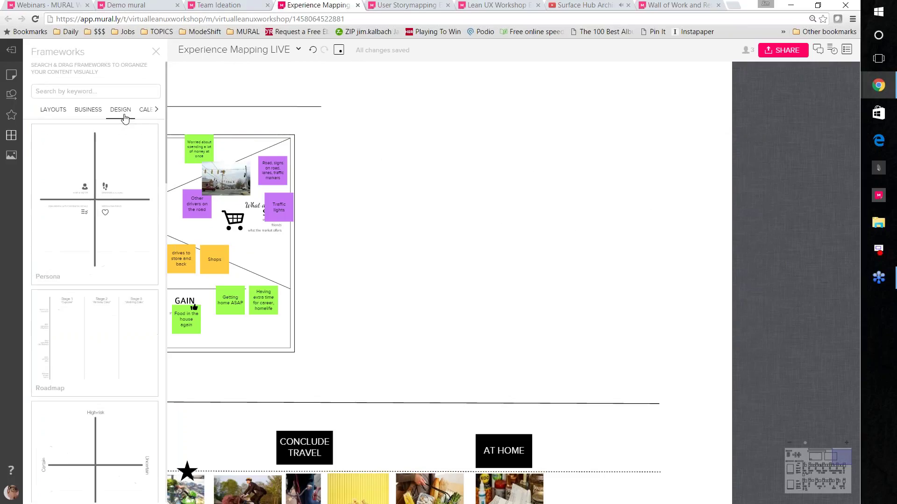
scroll(120, 163, down, 5)
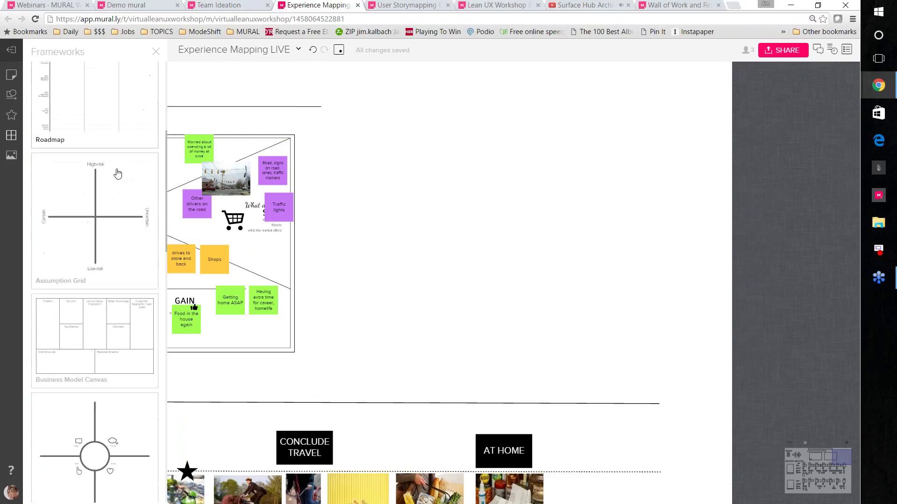
scroll(106, 242, down, 5)
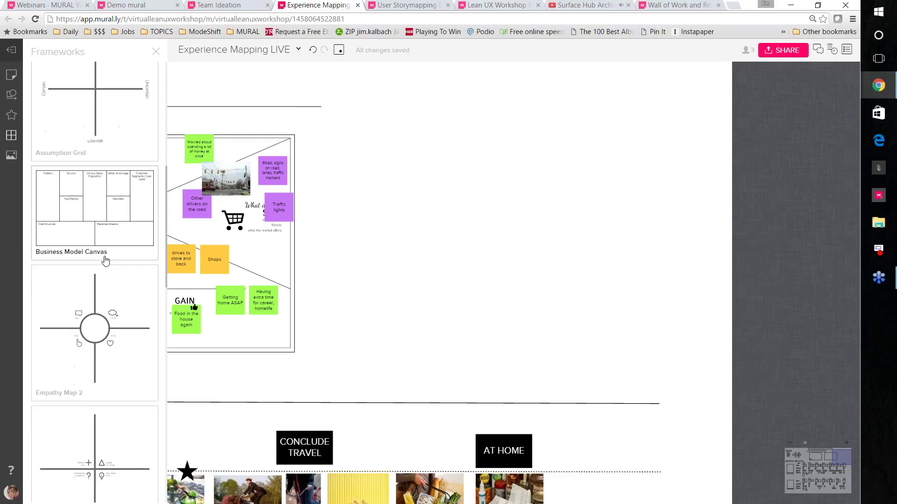
scroll(109, 270, down, 3)
drag(108, 254, 86, 246)
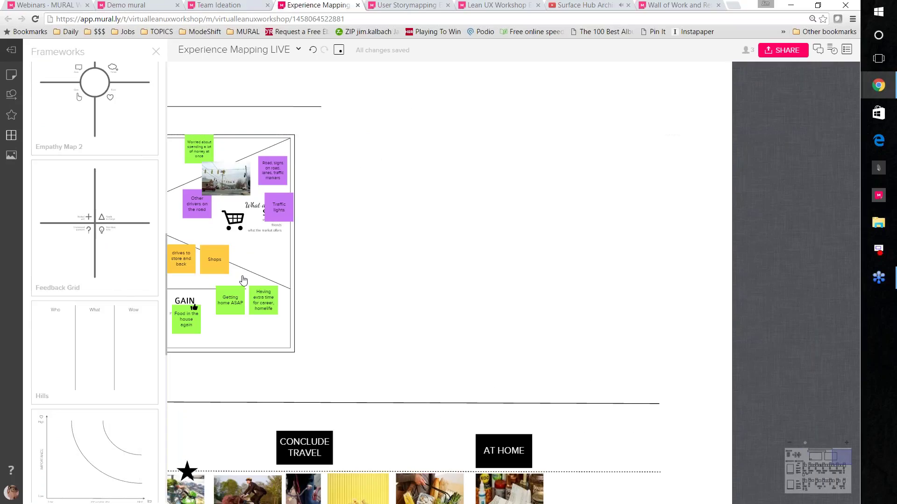
Step: Show both supermarket empathy maps with the experience map rows below, and close the frameworks library
scroll(243, 281, down, 2)
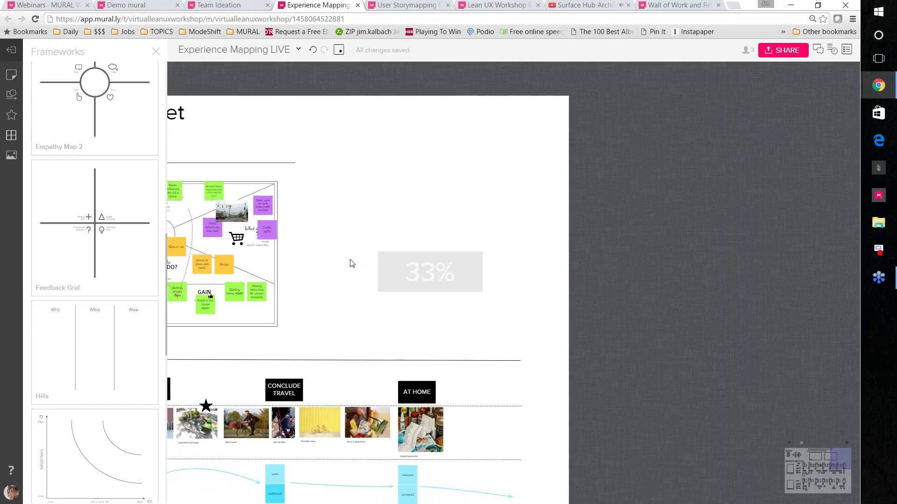
scroll(350, 260, down, 1)
scroll(476, 145, left, 3)
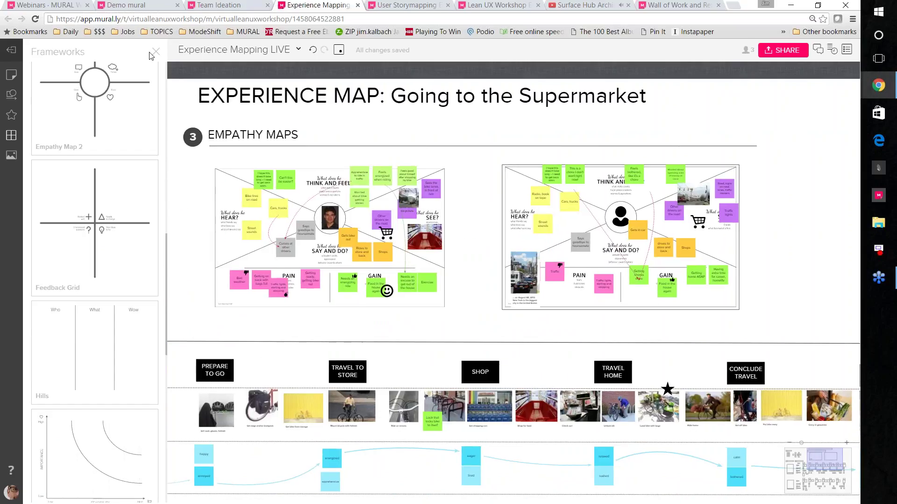
click(154, 53)
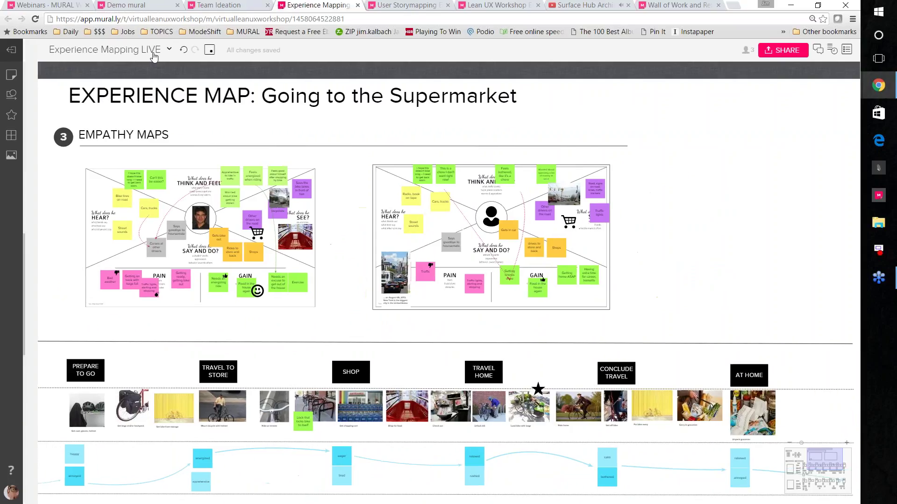
Step: Open the User Storymapping EXAMPLE mural and examine the instructor and student personas
click(417, 9)
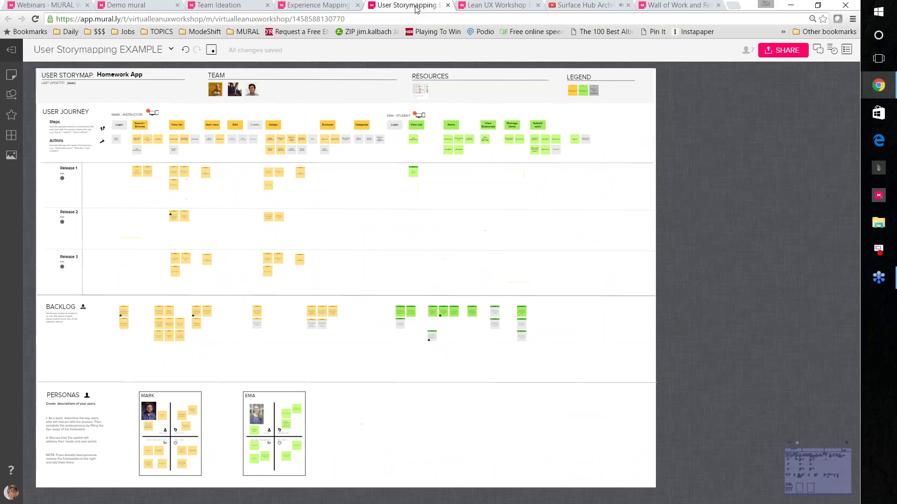
scroll(161, 454, up, 3)
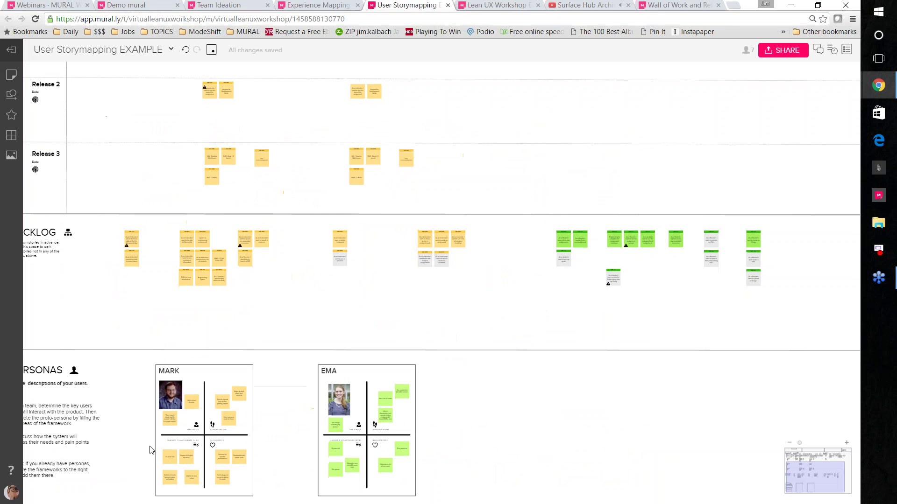
scroll(149, 450, up, 3)
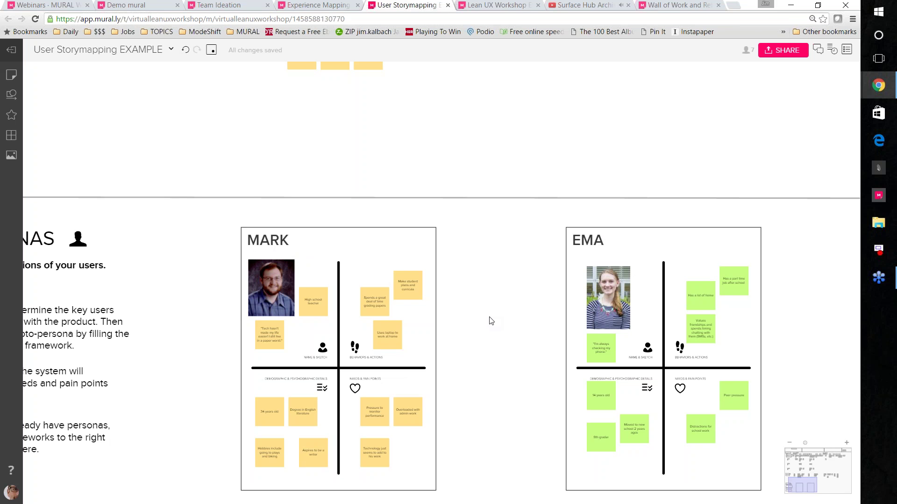
Step: Examine the instructor stories in the Backlog section below the release rows
scroll(491, 321, down, 3)
scroll(492, 317, up, 5)
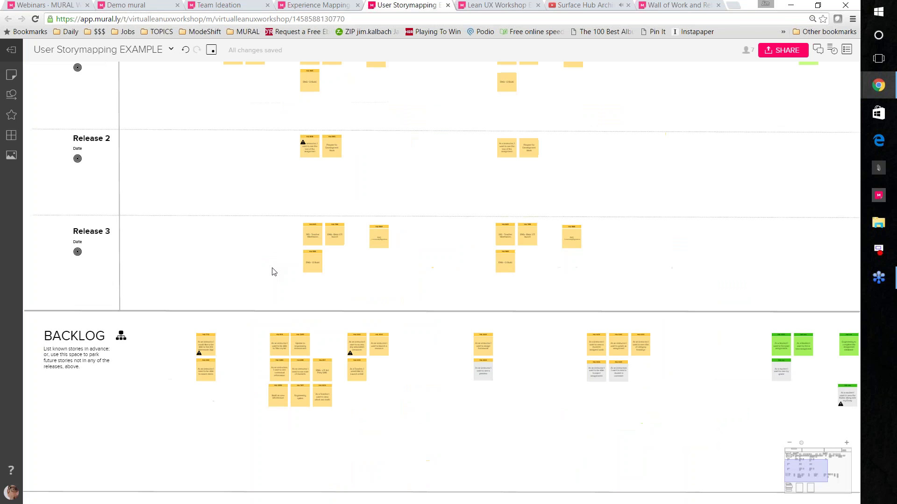
scroll(458, 401, up, 2)
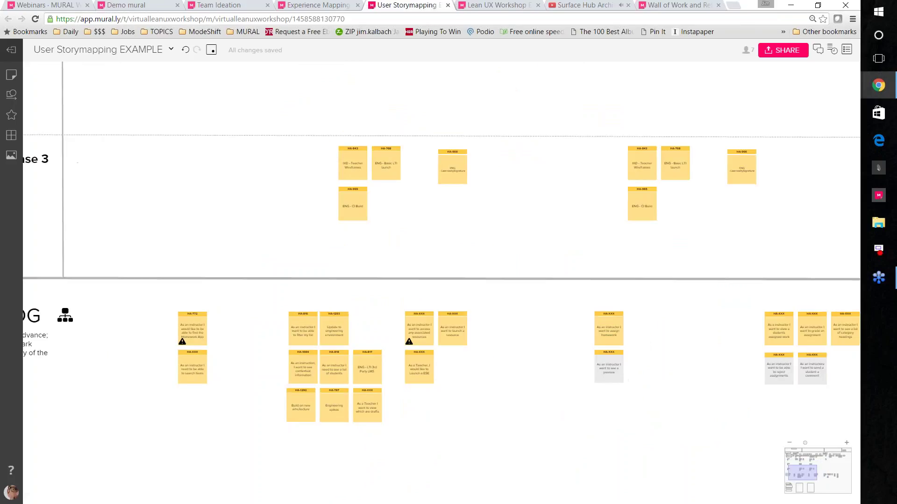
scroll(233, 378, up, 1)
scroll(234, 378, up, 2)
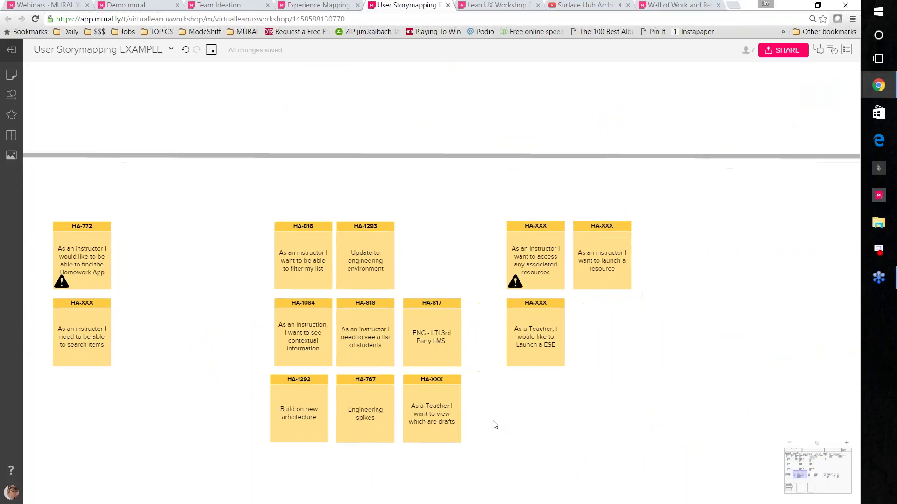
scroll(453, 413, up, 2)
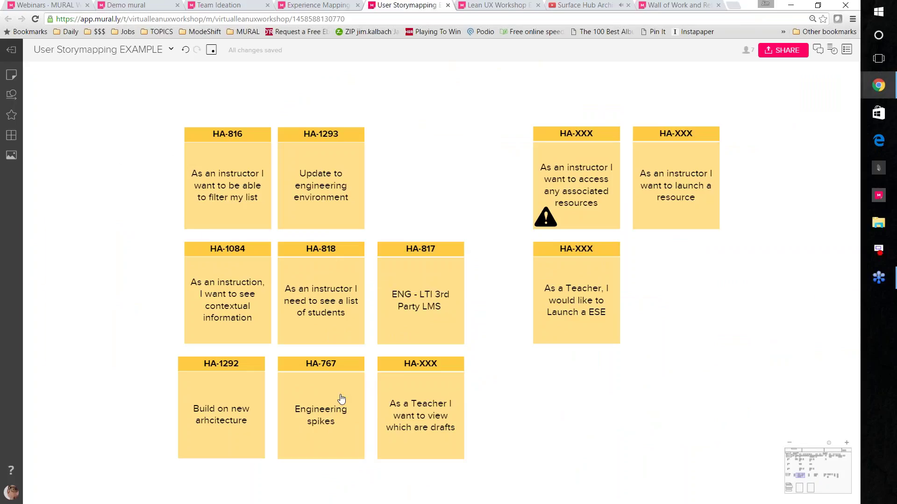
scroll(253, 355, down, 1)
scroll(210, 318, down, 2)
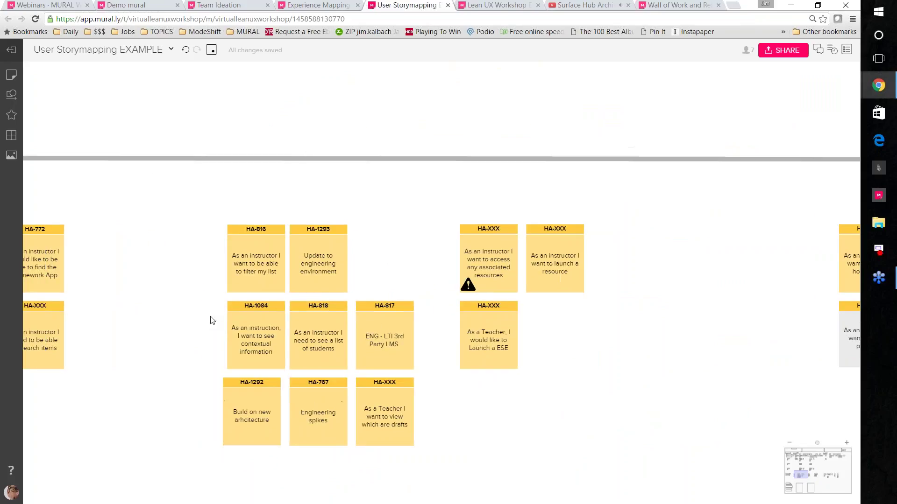
Step: Examine the story notes planned in the Release 1, Release 2 and Release 3 rows above the backlog
scroll(222, 322, down, 1)
drag(191, 271, 218, 392)
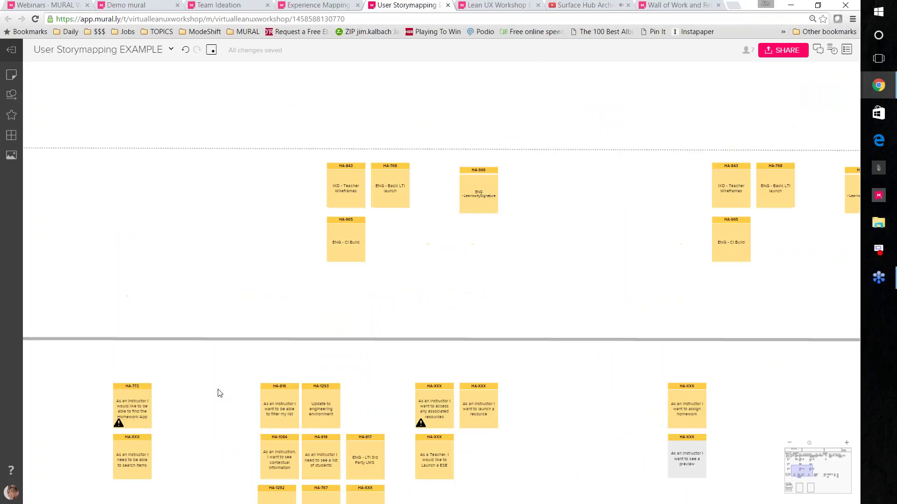
scroll(228, 268, down, 1)
drag(236, 266, 243, 359)
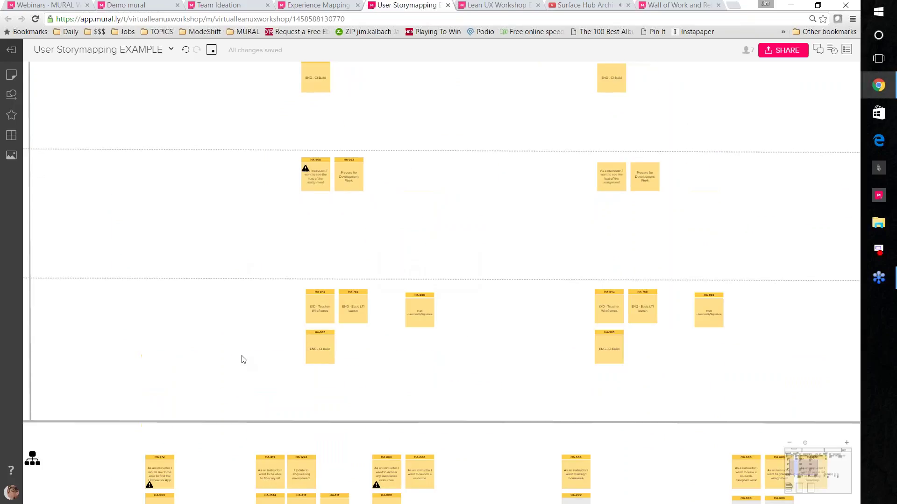
scroll(229, 217, down, 1)
drag(228, 217, 257, 330)
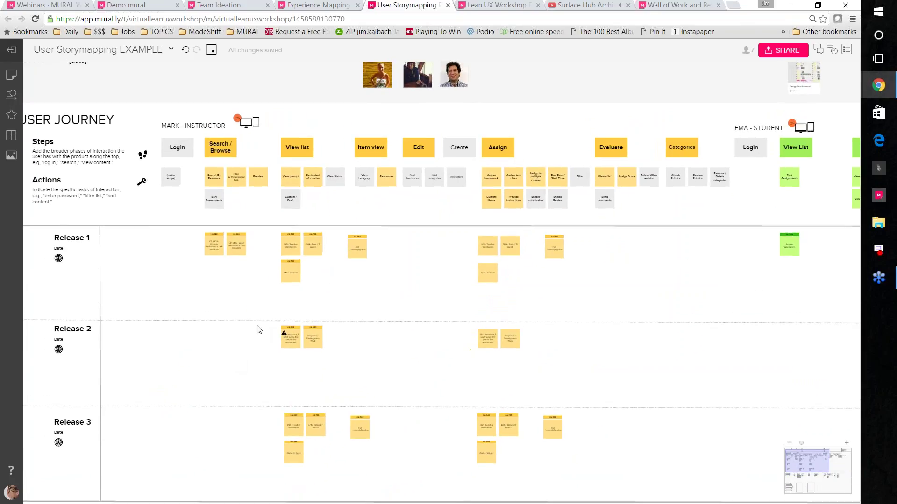
Step: Examine the instructor's user journey steps and actions and how they line up with the stories in the release rows
scroll(257, 330, up, 5)
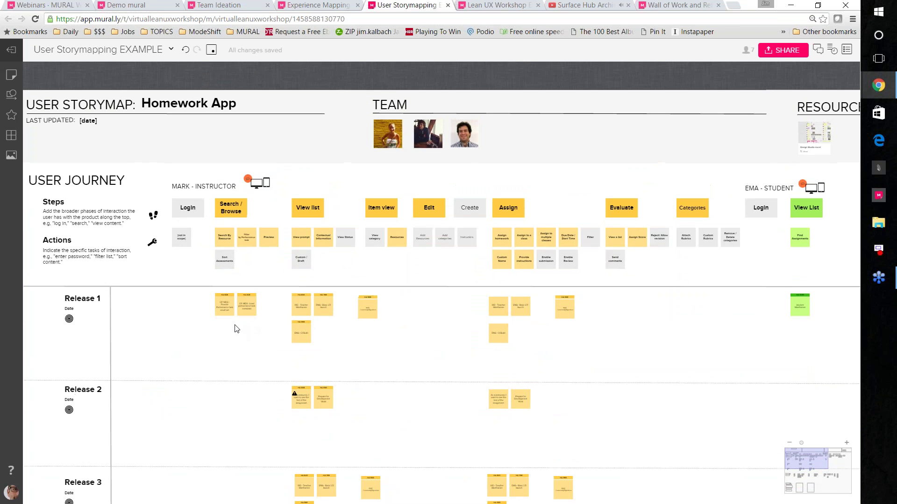
scroll(304, 340, up, 2)
scroll(306, 338, down, 2)
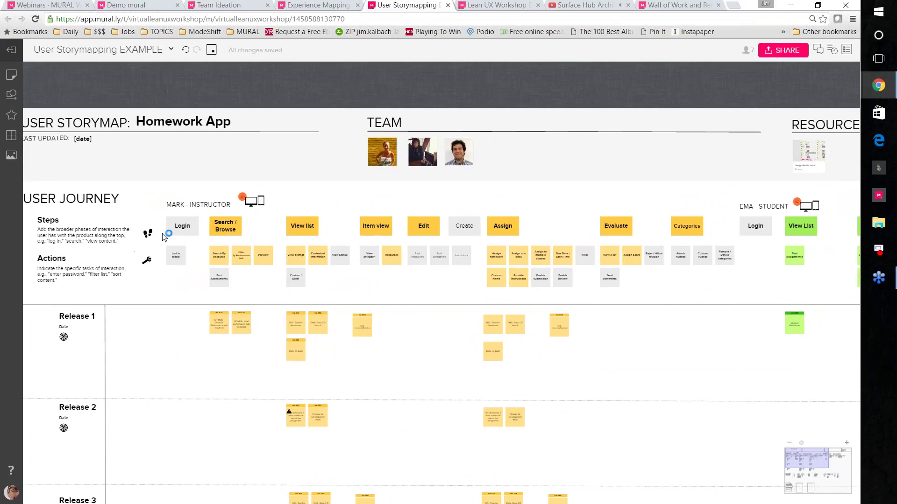
scroll(164, 237, up, 2)
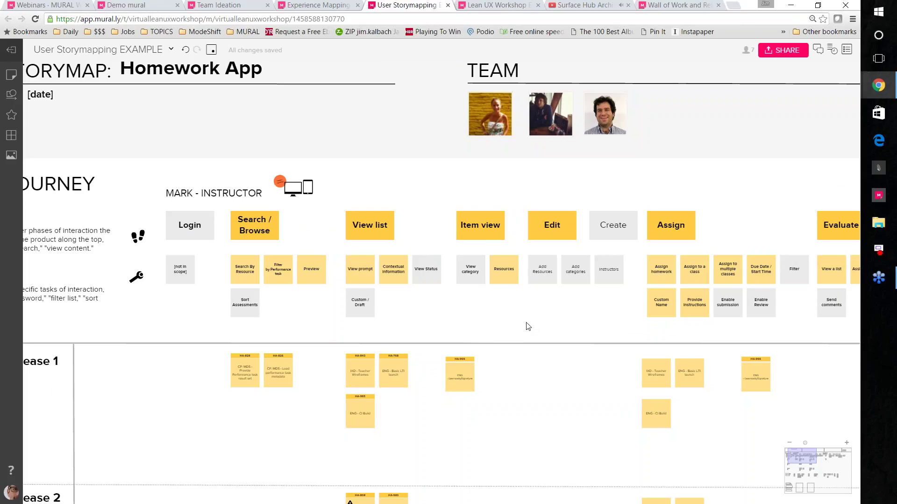
scroll(527, 326, down, 3)
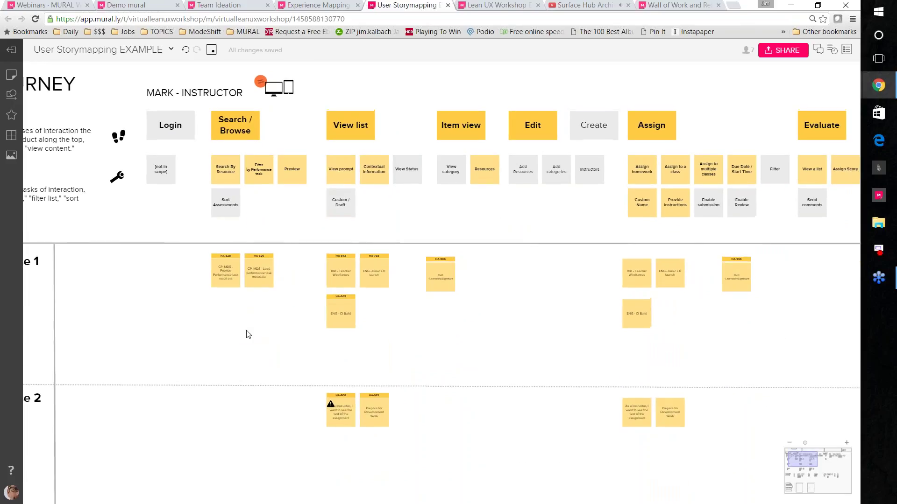
scroll(248, 335, up, 1)
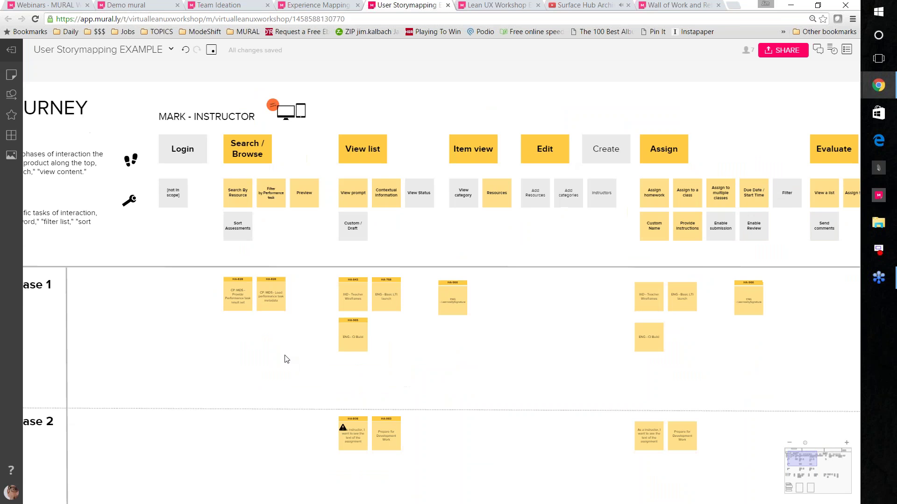
scroll(287, 362, down, 3)
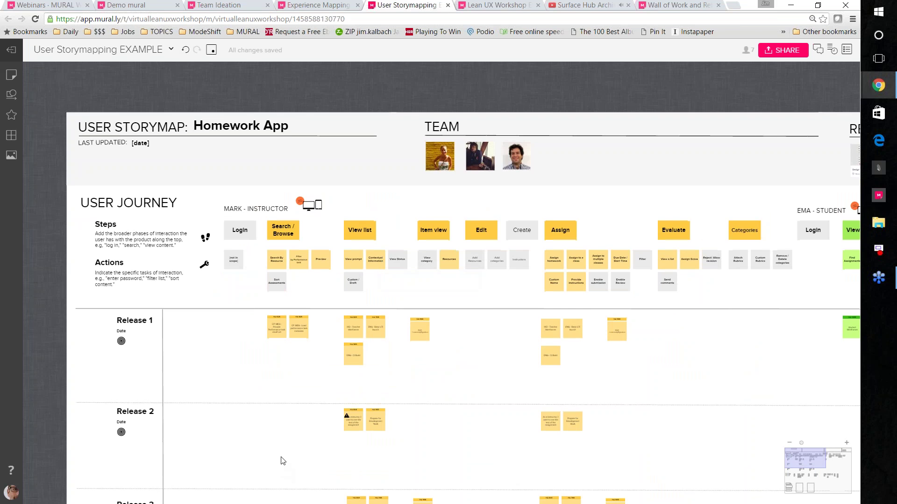
scroll(272, 419, up, 3)
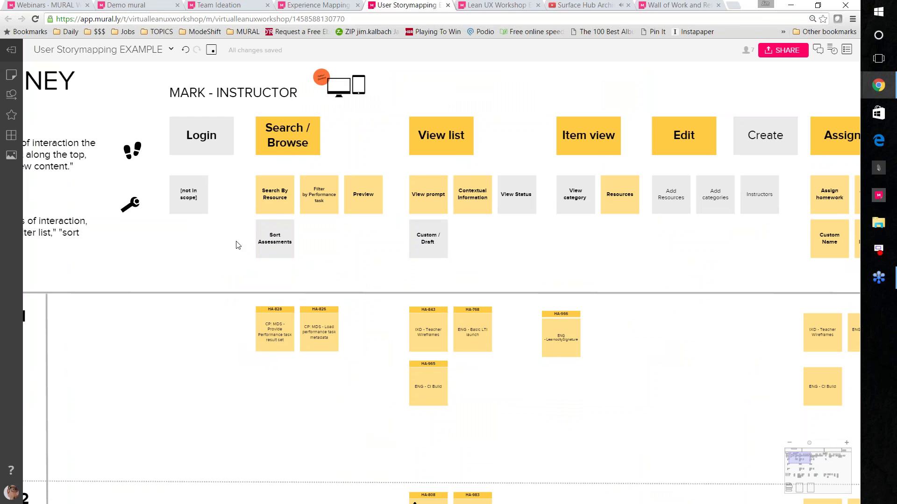
Step: Examine the student's user journey and release stories, along with the overall layout of the user story map
scroll(238, 246, down, 2)
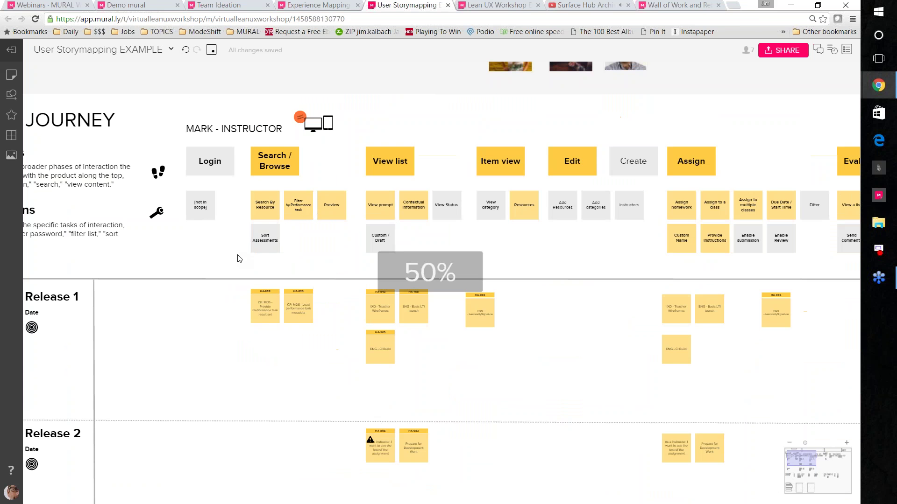
scroll(239, 259, down, 2)
scroll(388, 327, right, 5)
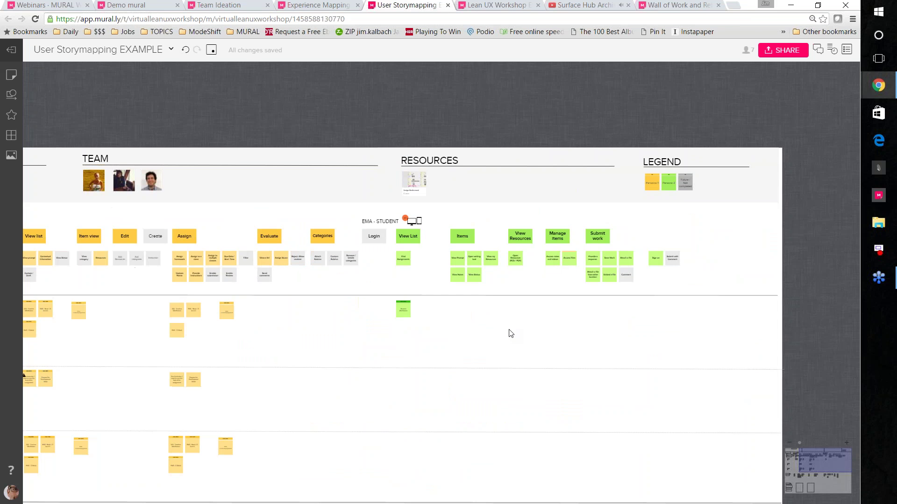
scroll(511, 334, up, 1)
scroll(376, 302, down, 1)
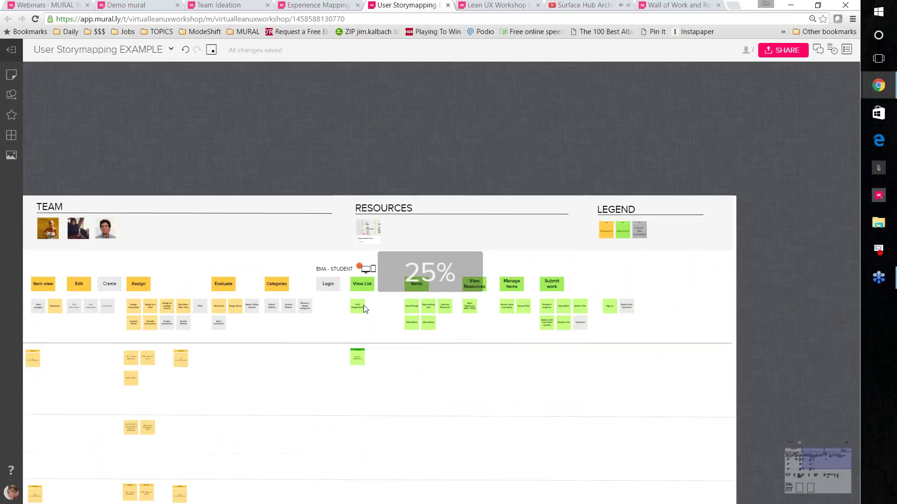
scroll(377, 302, down, 2)
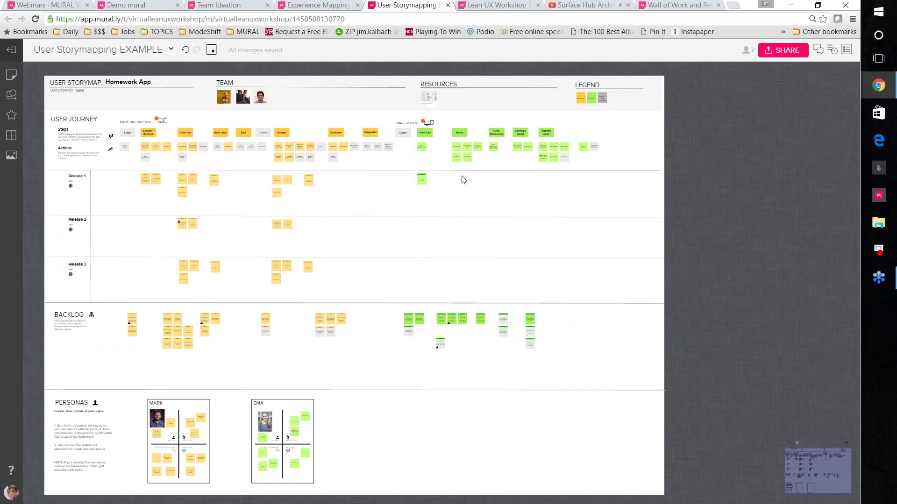
Step: Open the Lean UX Workshop Example mural and examine the Business Outcomes section with its brainstorm, clusters and vote
click(491, 6)
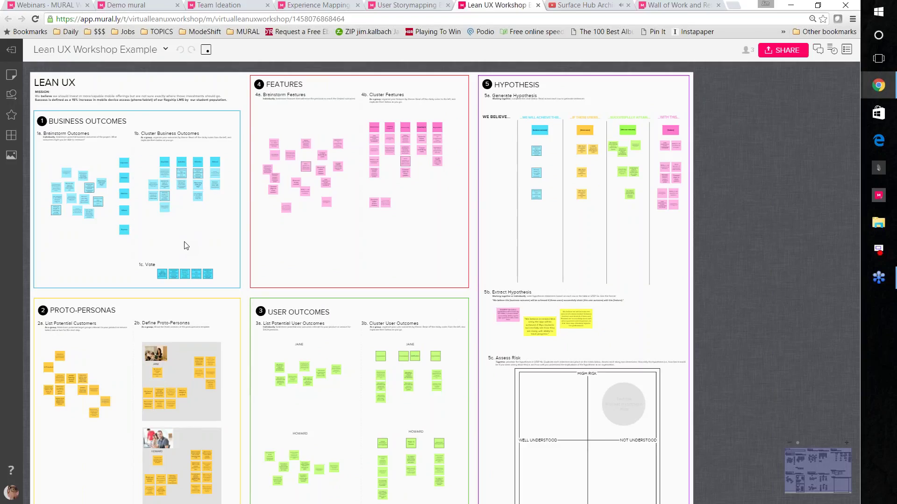
drag(186, 246, 212, 255)
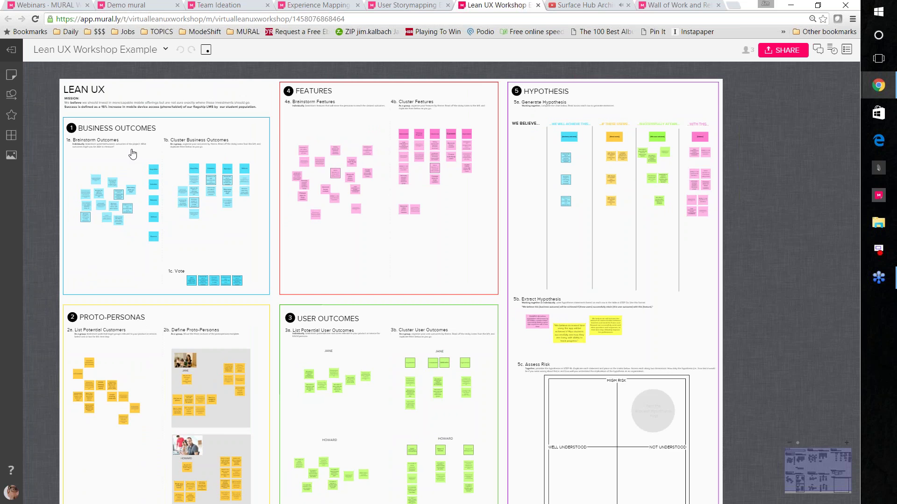
scroll(133, 154, up, 3)
scroll(128, 162, down, 5)
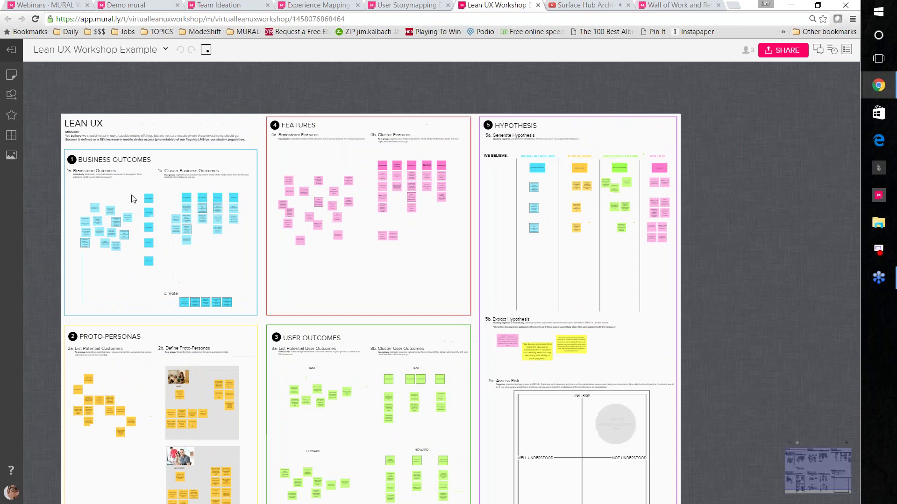
scroll(131, 199, up, 3)
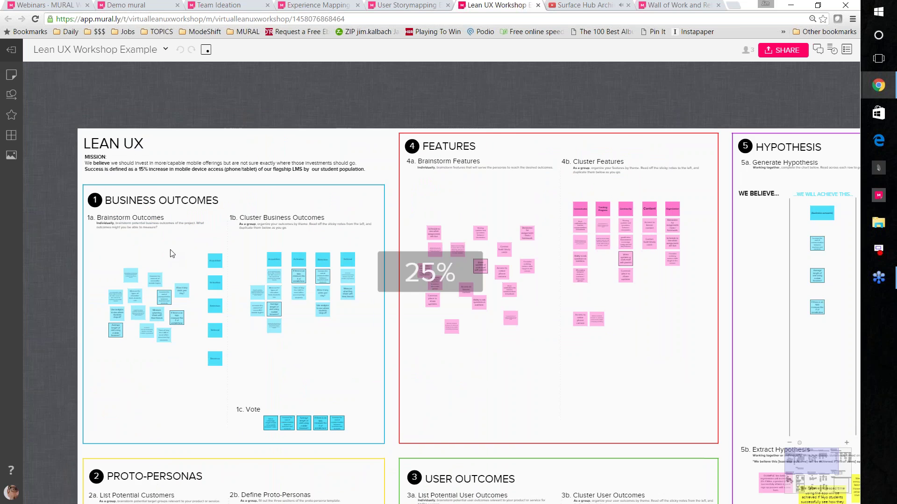
scroll(172, 253, up, 2)
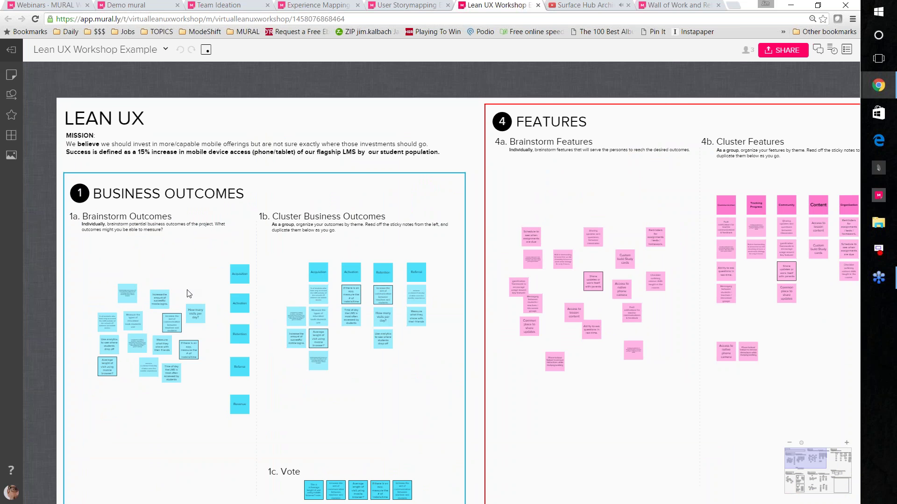
scroll(189, 293, up, 3)
drag(358, 418, 300, 207)
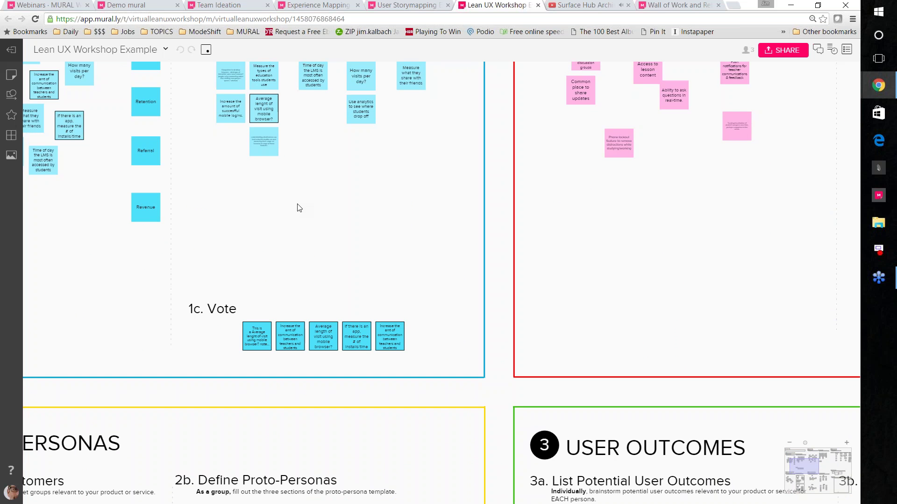
scroll(293, 337, up, 3)
scroll(292, 336, down, 3)
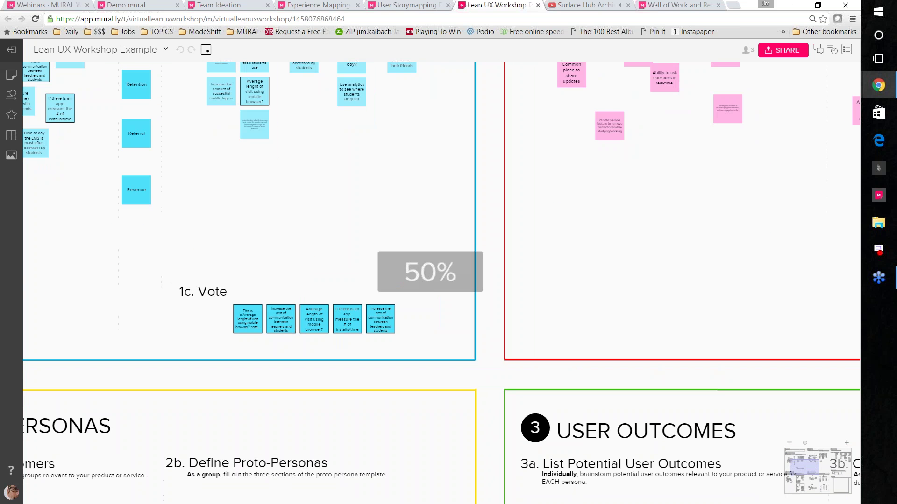
Step: Examine the Proto-Personas section and the User Outcomes section of the Lean UX mural
scroll(326, 234, down, 2)
drag(326, 234, 327, 112)
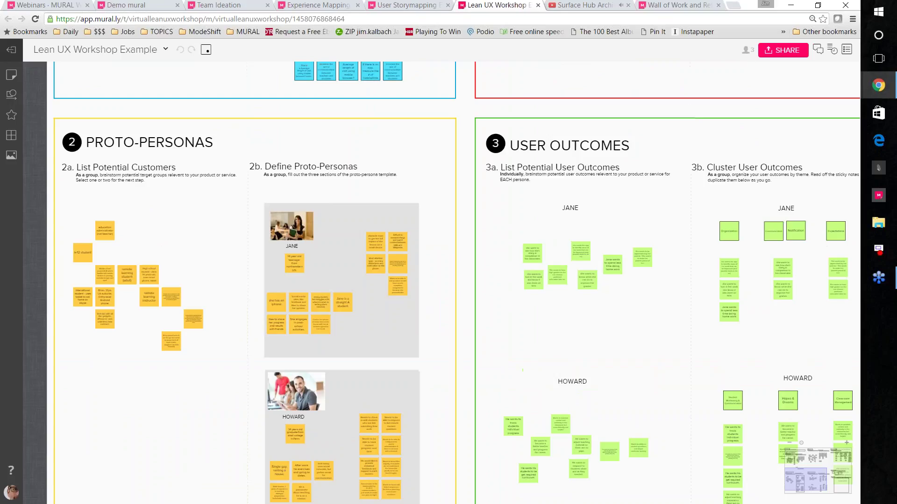
drag(223, 262, 198, 204)
drag(739, 326, 574, 354)
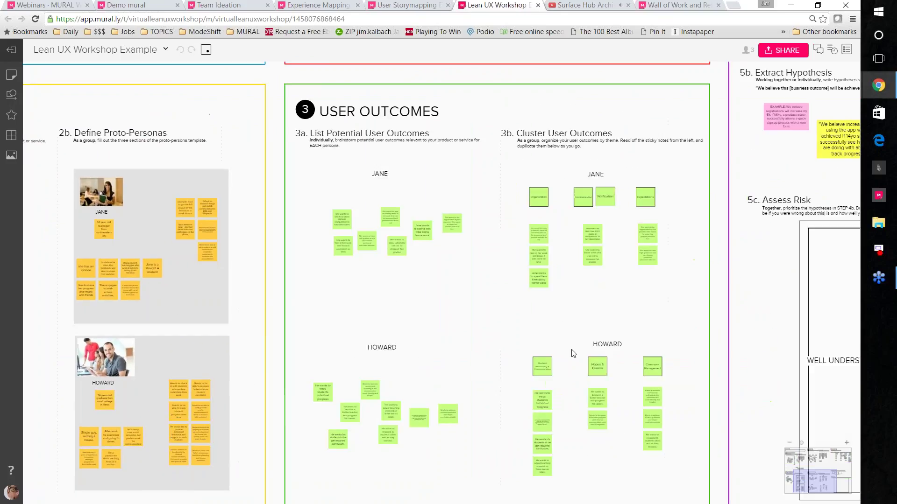
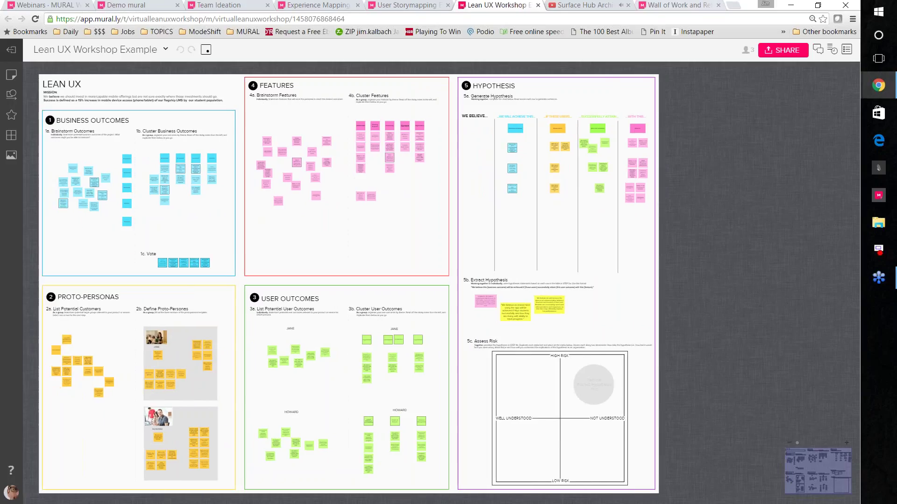
Step: Open the Wall of Work and Retrospective mural and examine the task notes in its Kanban columns
click(679, 5)
scroll(470, 248, down, 5)
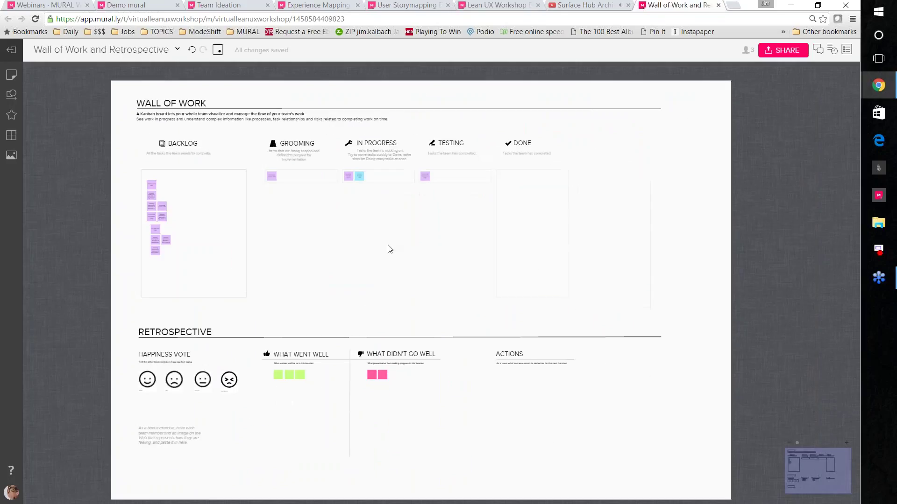
drag(360, 246, 327, 242)
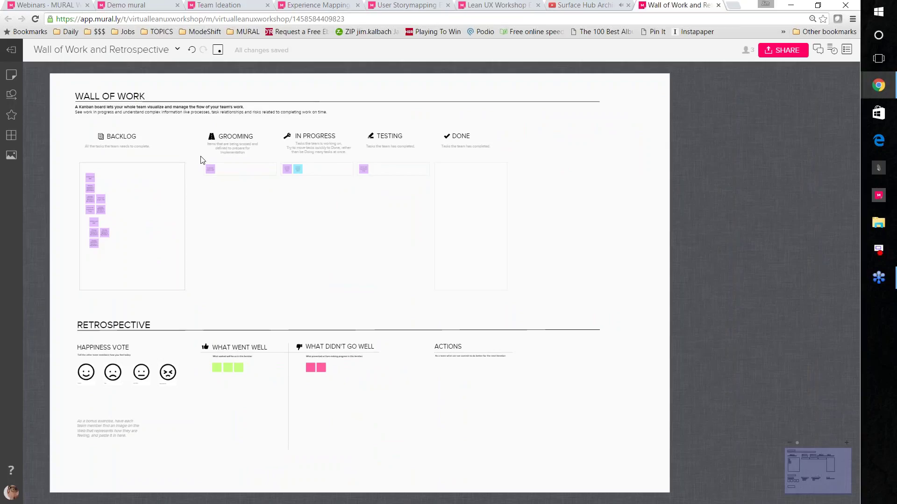
scroll(136, 226, up, 2)
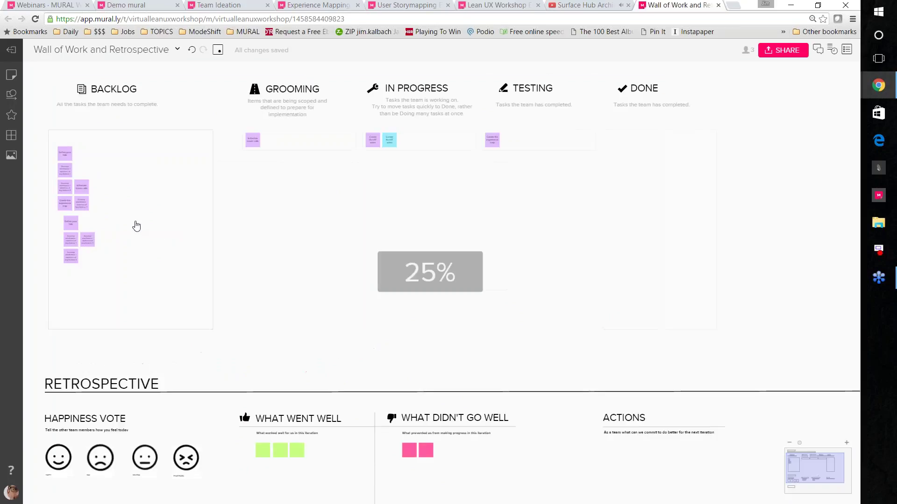
scroll(81, 210, up, 1)
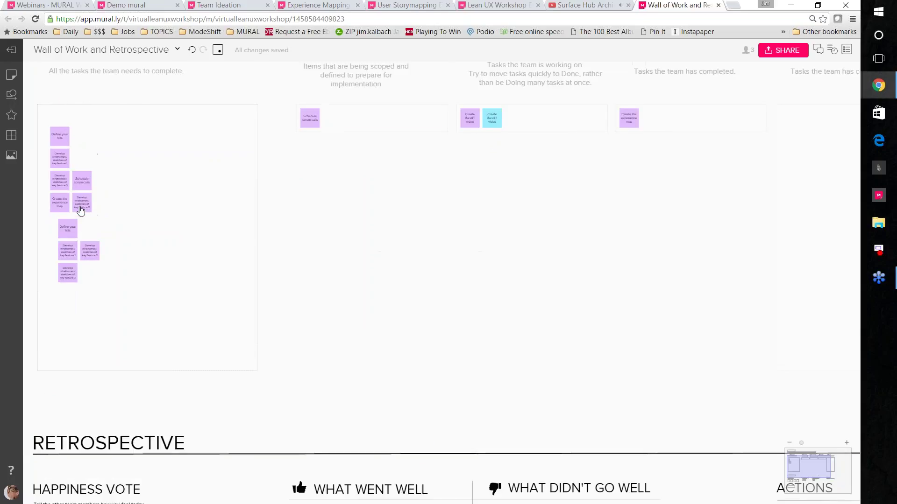
Step: Set the key feature 2 wireframes note apart at the Backlog's right side and move the Backlog's "Schedule scrum calls" note into Testing
scroll(85, 210, down, 2)
drag(84, 206, 169, 166)
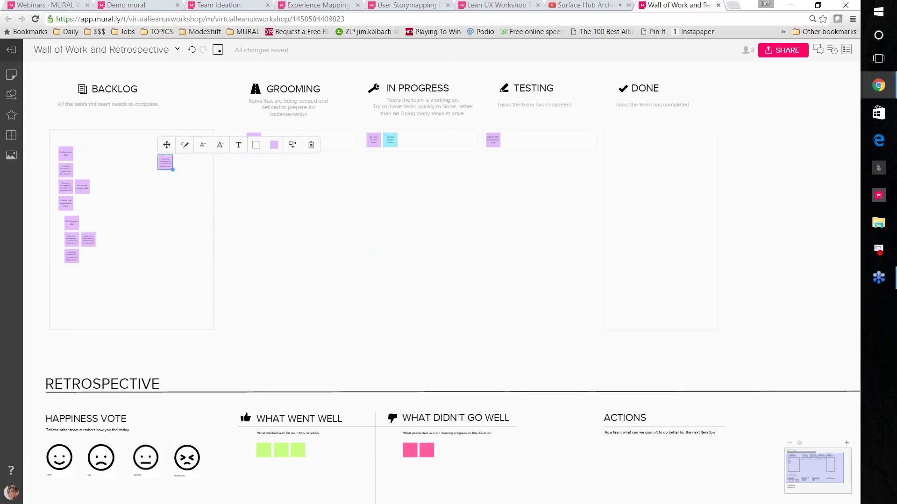
scroll(70, 190, right, 1)
drag(70, 190, 132, 167)
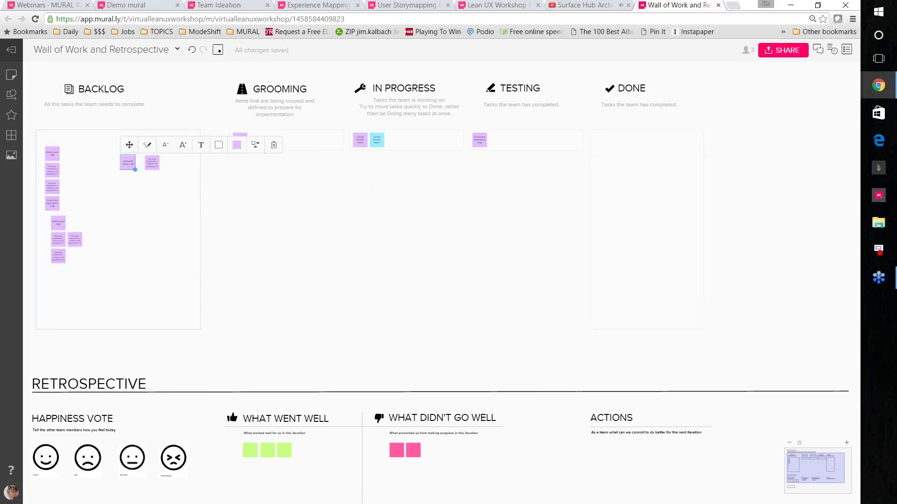
drag(246, 202, 248, 279)
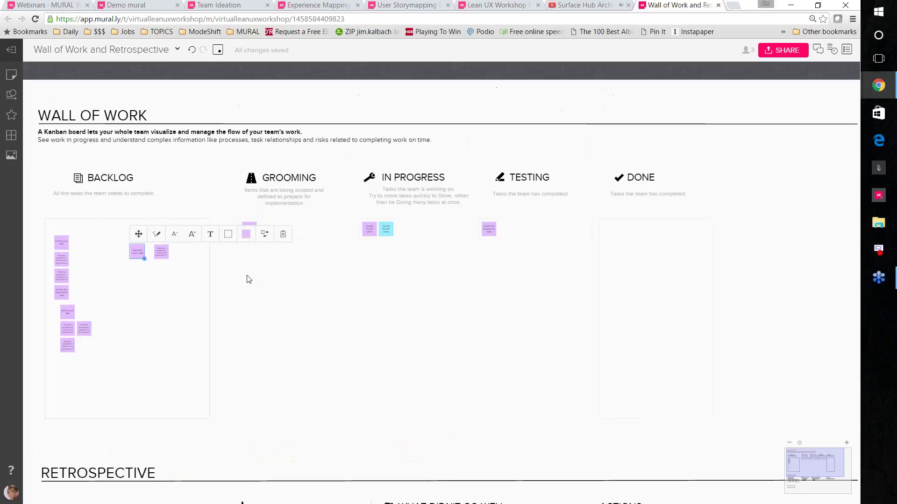
drag(137, 252, 508, 235)
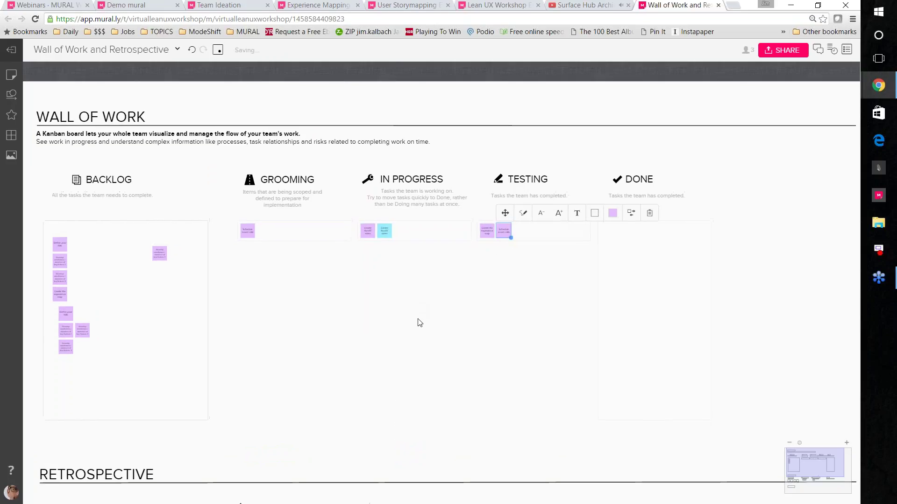
Step: Add a text title reading "WALL OF WORK" to the right of the existing heading
scroll(52, 109, up, 1)
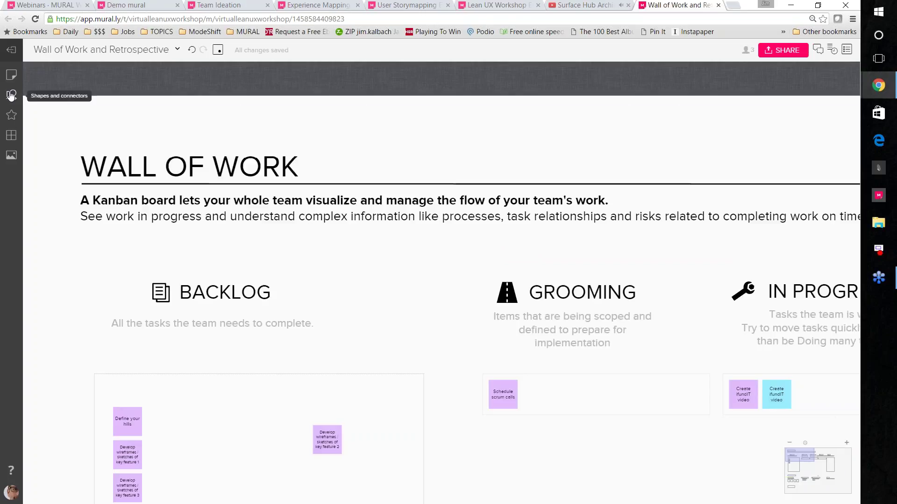
click(12, 76)
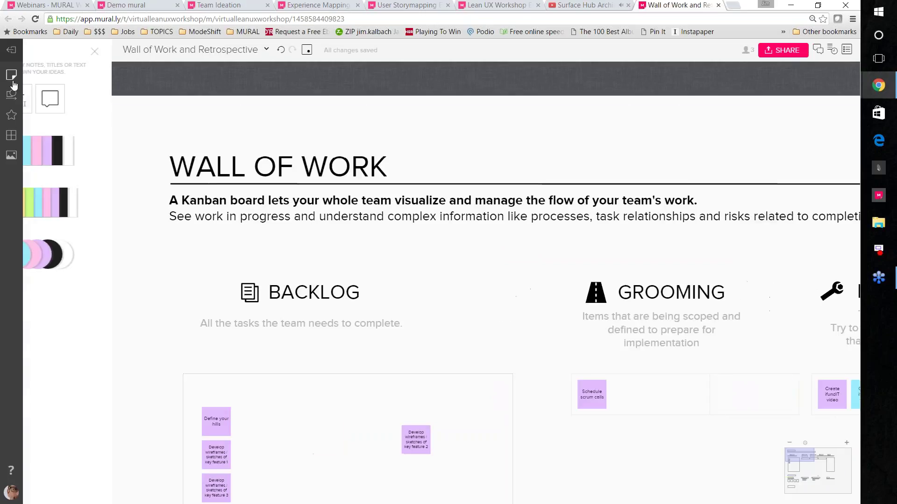
double_click(508, 162)
text(W)
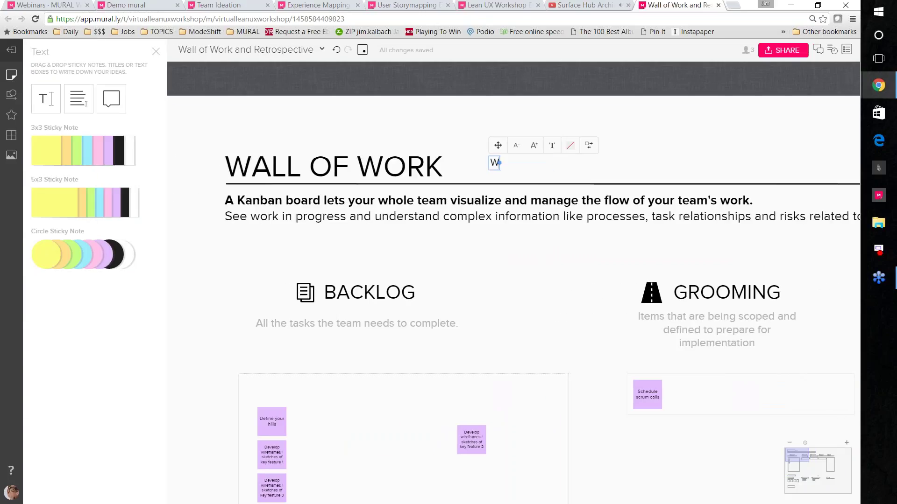
text(ALL OF WORK)
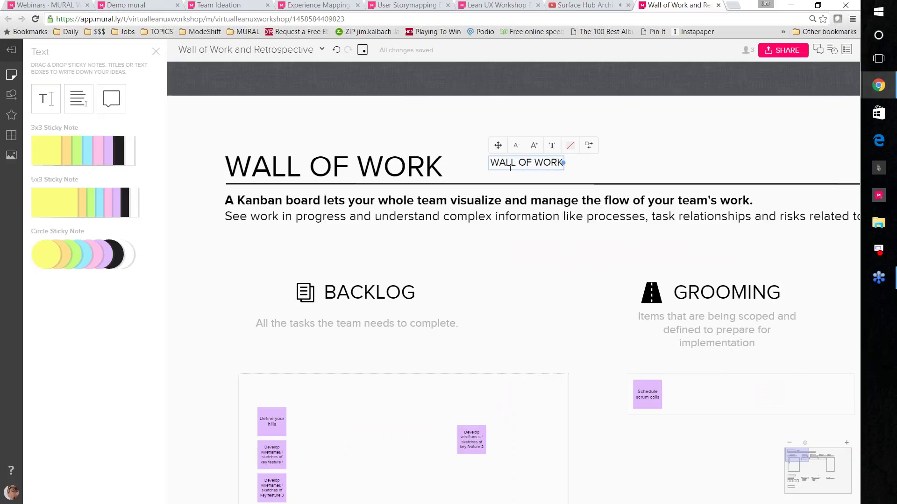
Step: Enlarge the new title's font to match the existing heading and move the title slightly upward, clear of the line
click(533, 146)
click(534, 146)
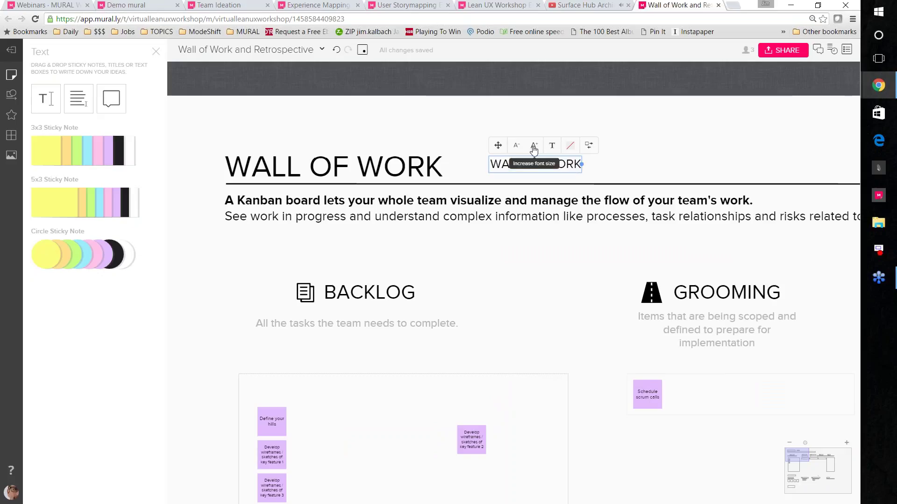
click(534, 146)
click(533, 145)
click(534, 145)
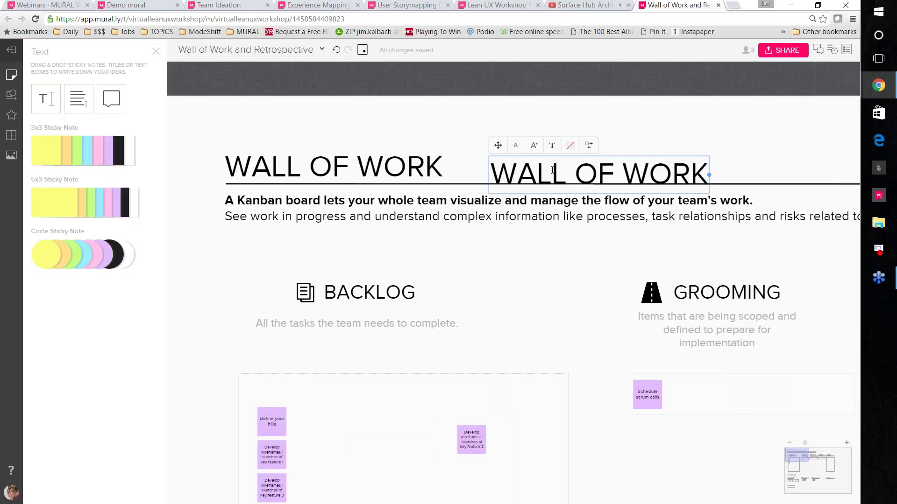
drag(499, 147, 499, 132)
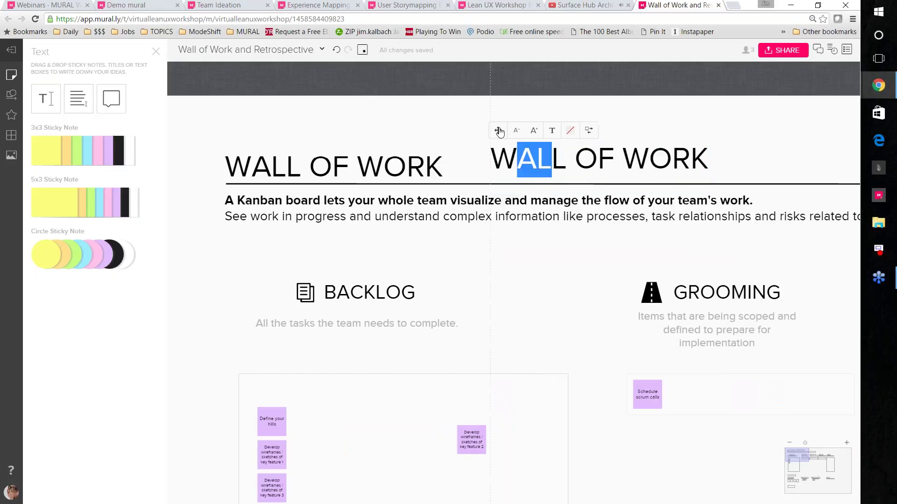
Step: Lock the new "WALL OF WORK" title in place on the mural
click(478, 163)
right_click(527, 164)
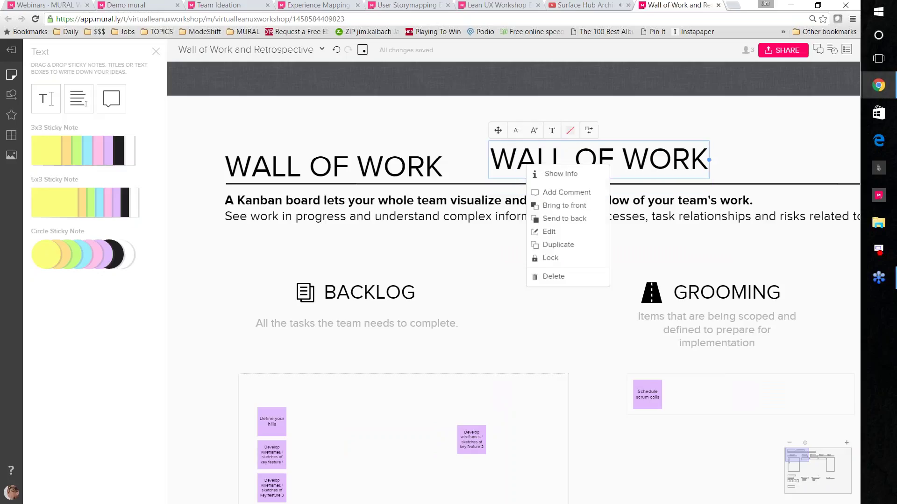
click(574, 259)
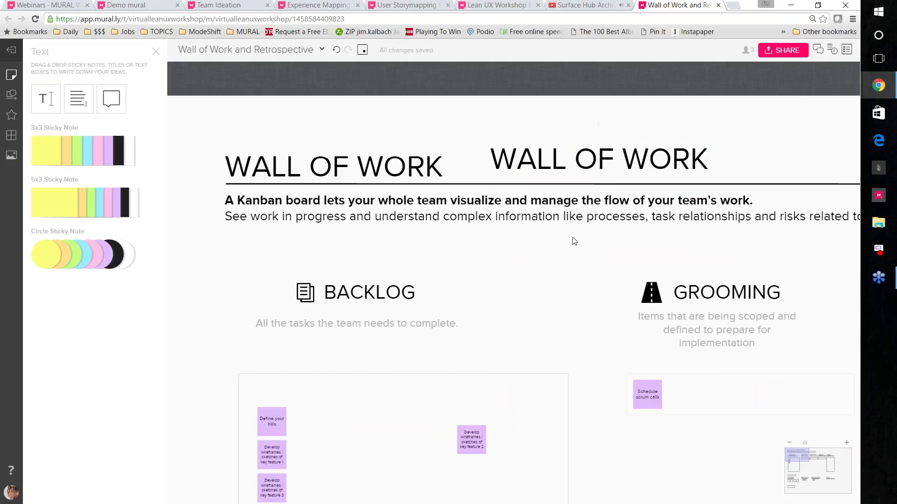
Step: Unlock the added "WALL OF WORK" title, delete it and close the text tools
right_click(554, 161)
click(580, 201)
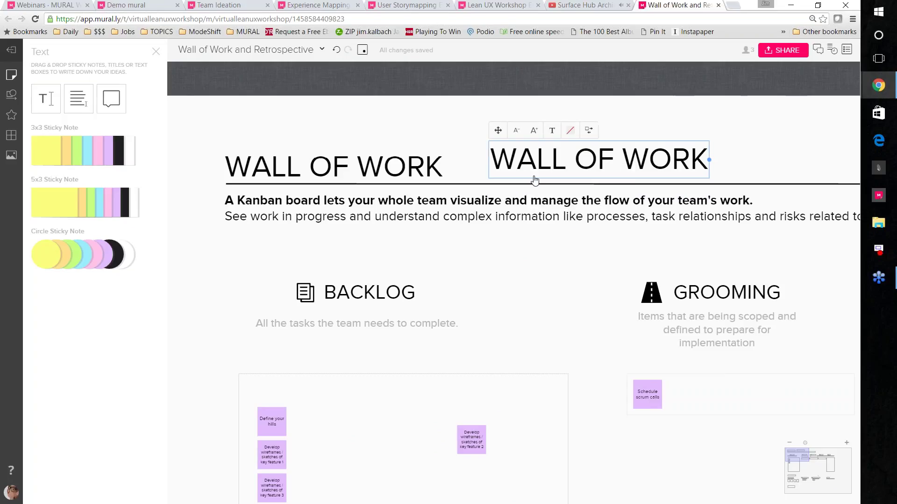
key(Delete)
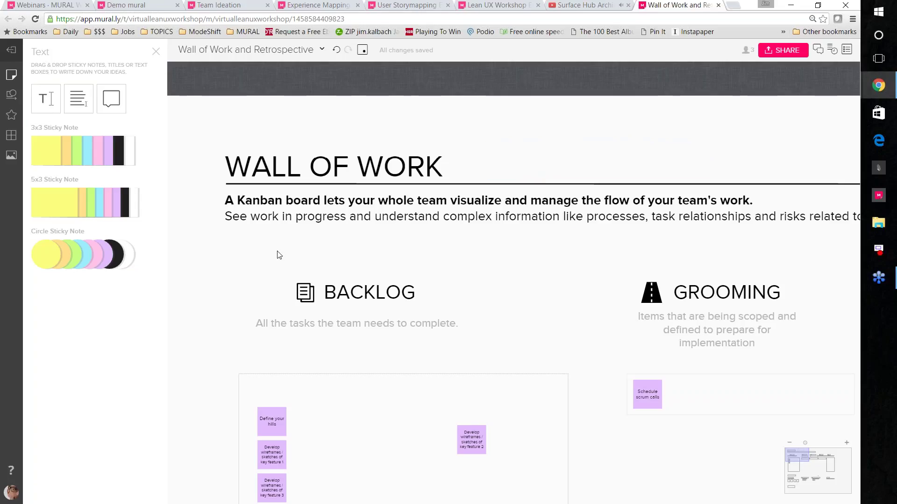
scroll(277, 255, down, 4)
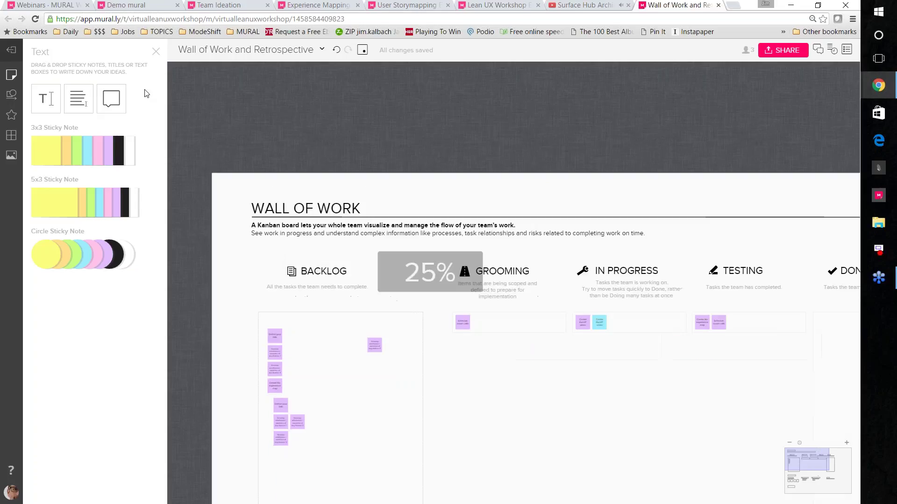
click(156, 51)
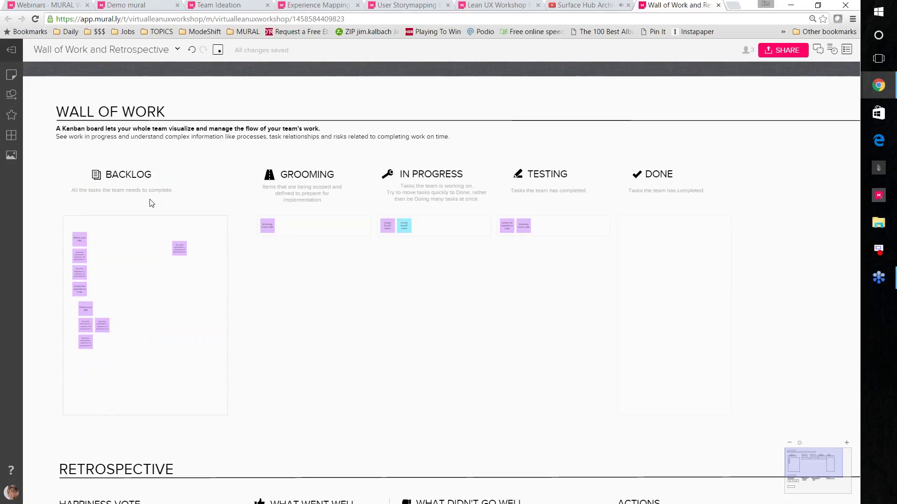
Step: Add a blank yellow sticky note to the Grooming lane, beside the "Schedule scrum calls" note
scroll(152, 203, up, 2)
scroll(139, 167, up, 2)
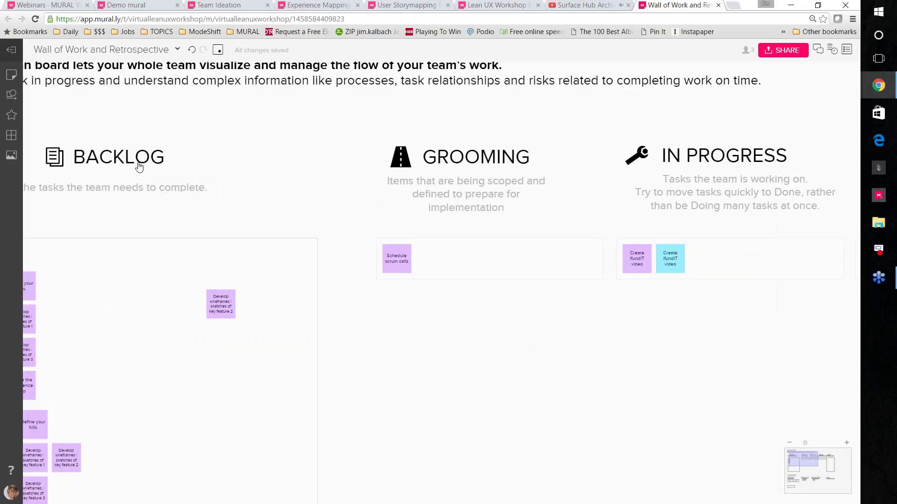
scroll(138, 167, down, 3)
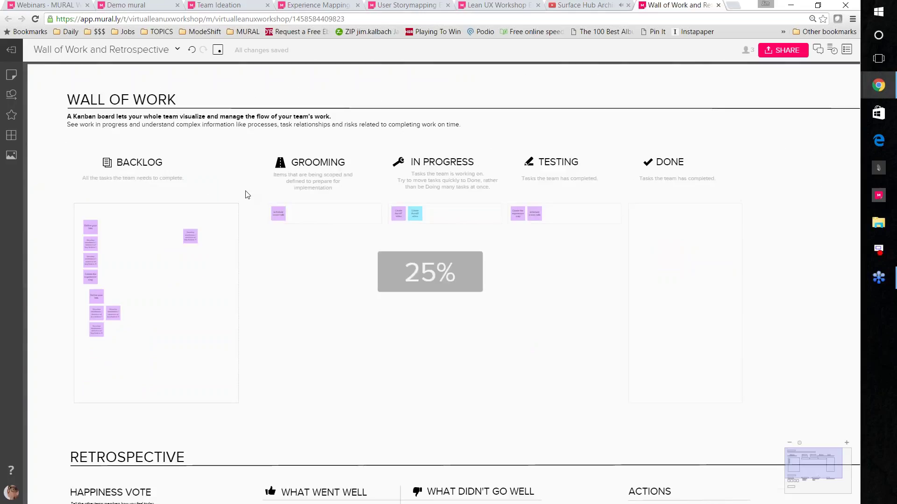
scroll(247, 194, down, 3)
scroll(262, 233, up, 3)
double_click(264, 245)
drag(264, 228, 286, 172)
Step: Move the blank yellow note into the In Progress lane, directly after the blue "Create ifundIT video" note
scroll(290, 171, up, 2)
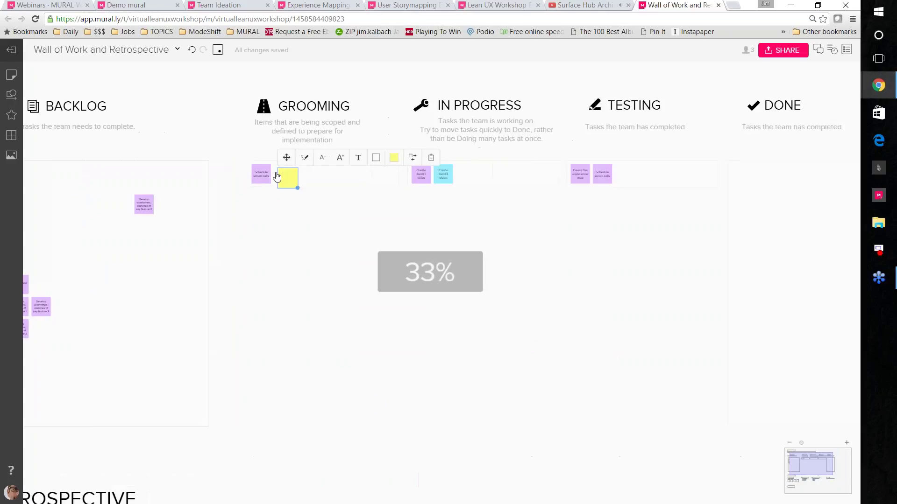
scroll(275, 174, up, 4)
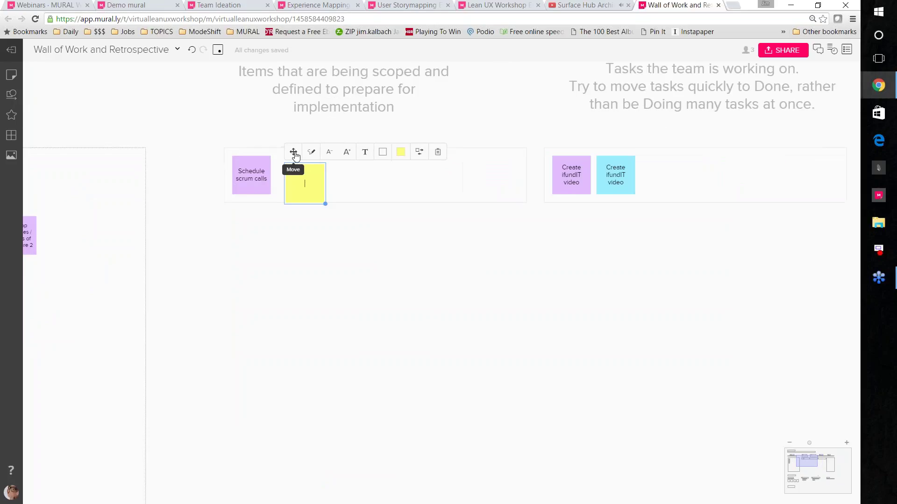
drag(293, 152, 649, 143)
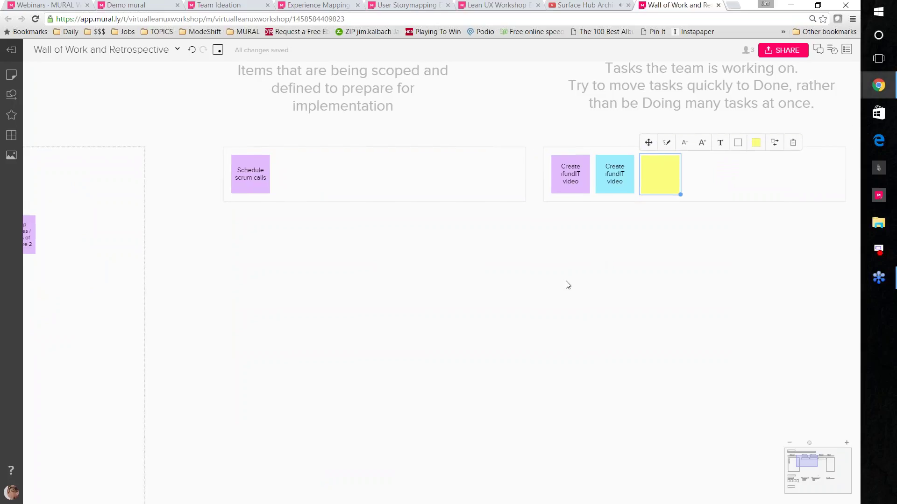
scroll(567, 285, down, 2)
scroll(568, 285, down, 2)
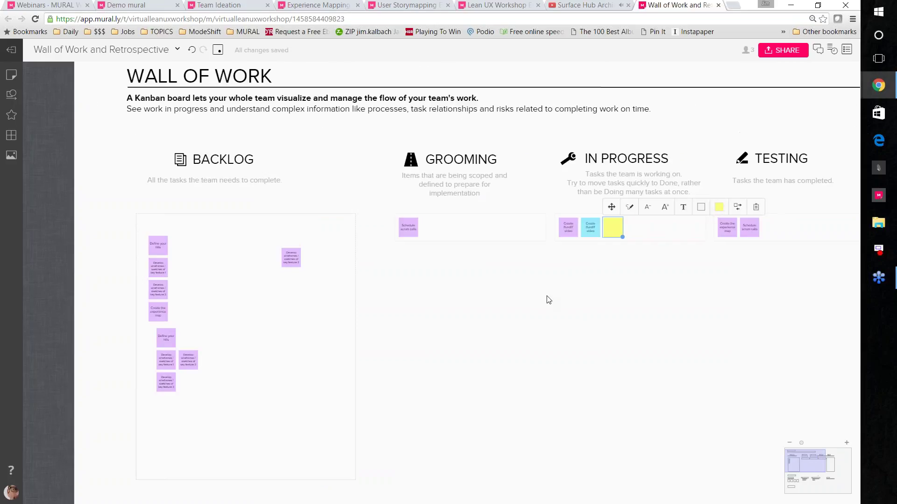
drag(536, 301, 484, 268)
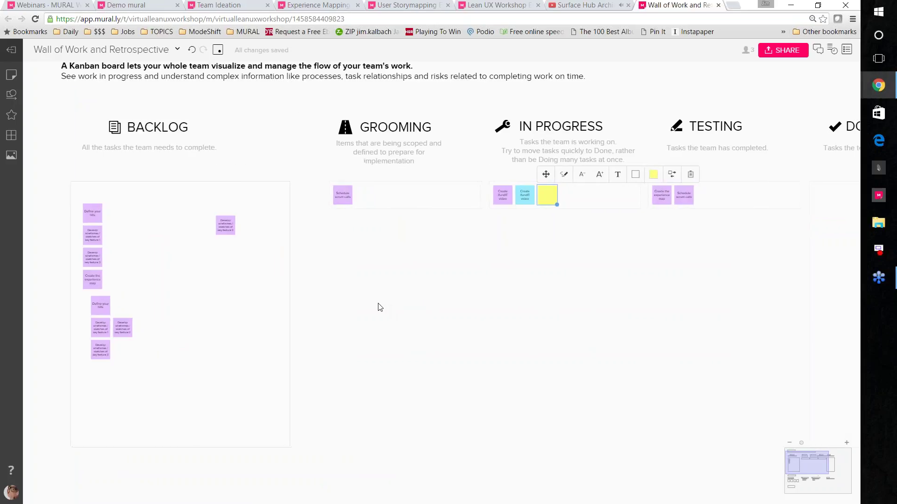
Step: Create an invite link that lets anyone edit the Wall of Work and Retrospective mural
scroll(374, 307, right, 3)
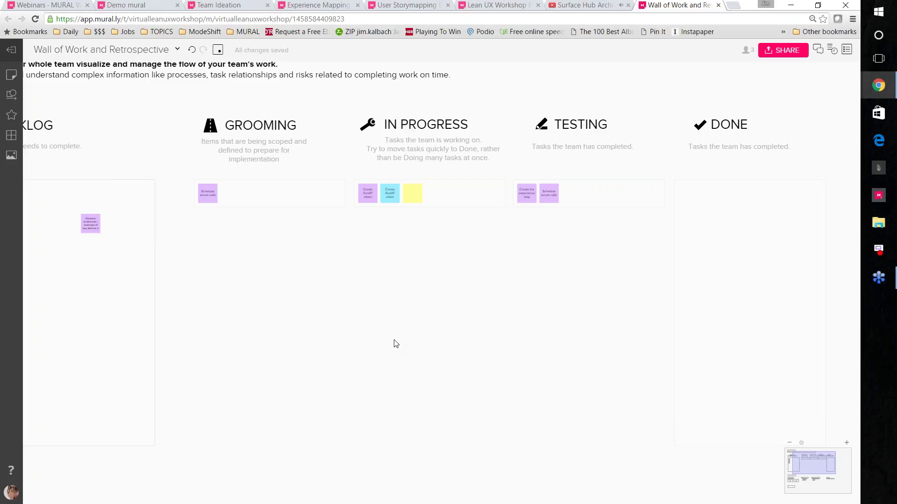
scroll(394, 345, down, 2)
scroll(385, 338, down, 2)
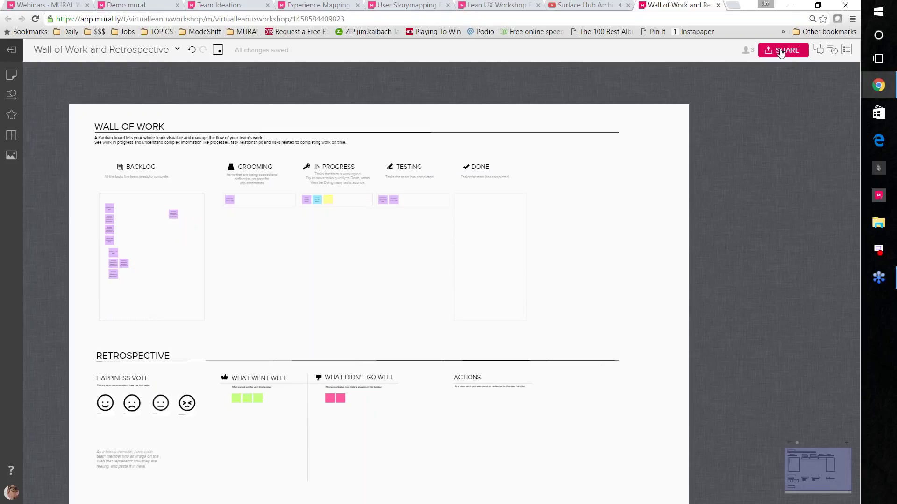
click(781, 50)
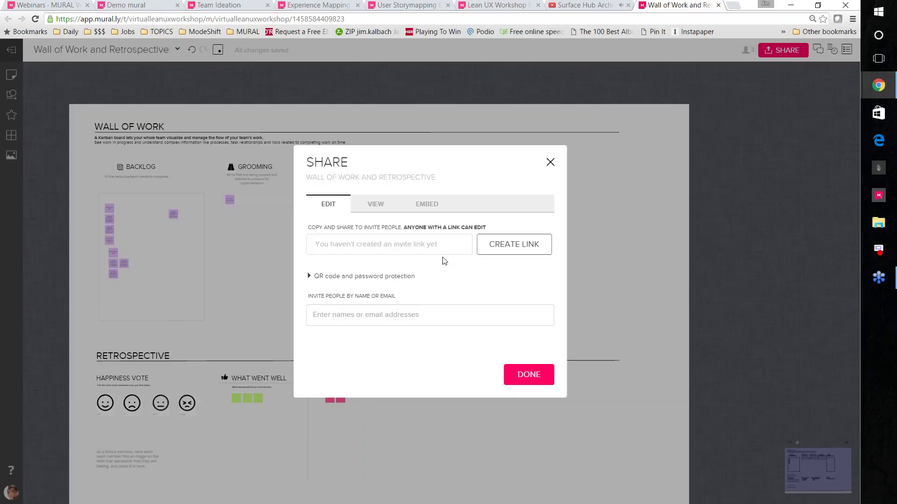
click(497, 245)
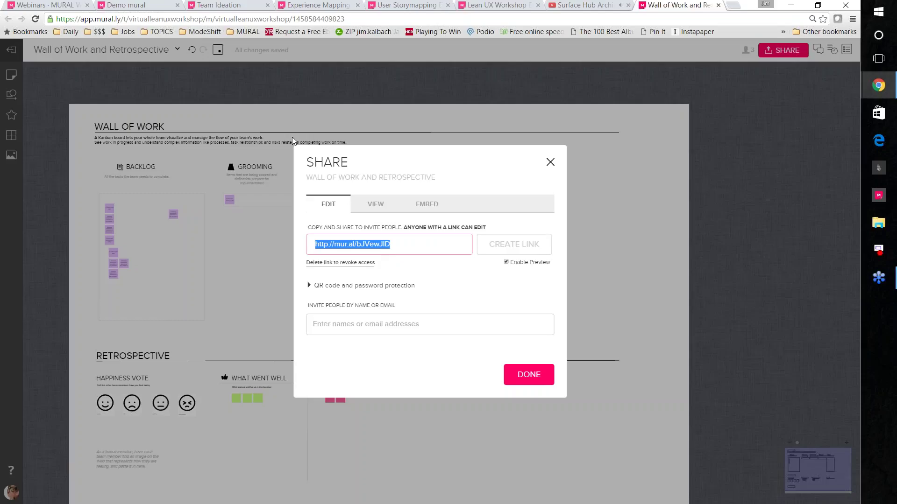
click(352, 248)
click(360, 246)
Step: Draft an invitation to a teammate with the welcome message "Join me here!" and close sharing without sending it
click(349, 328)
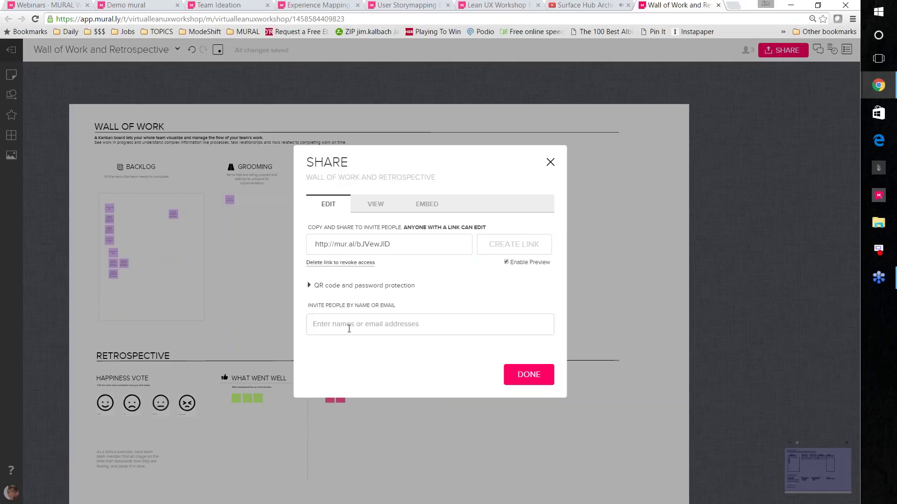
text(emi)
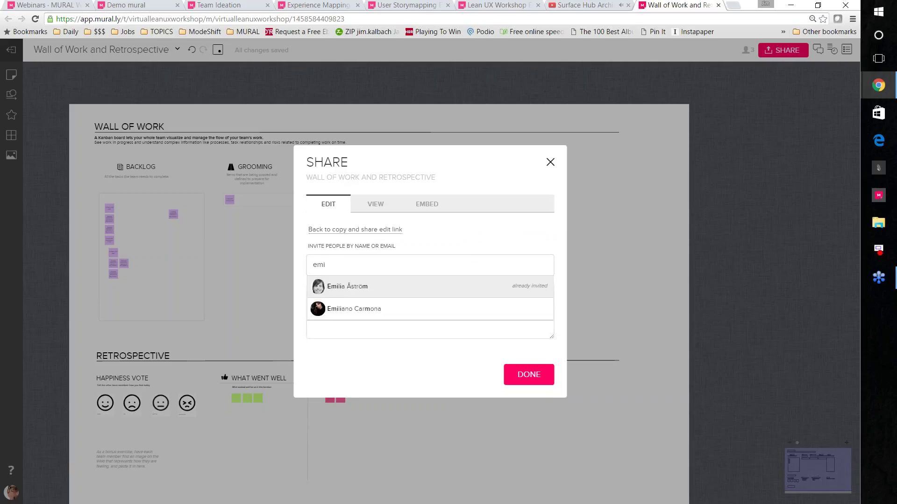
click(350, 288)
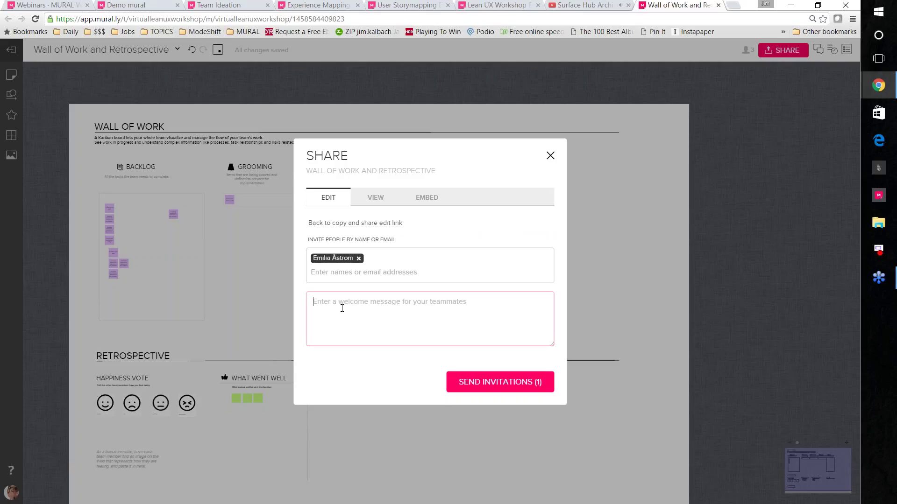
text(Join me here!)
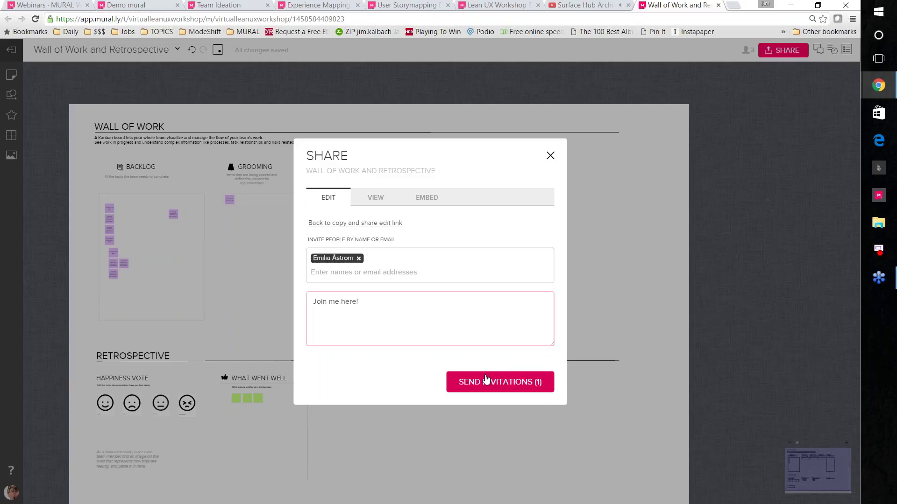
click(351, 224)
click(358, 324)
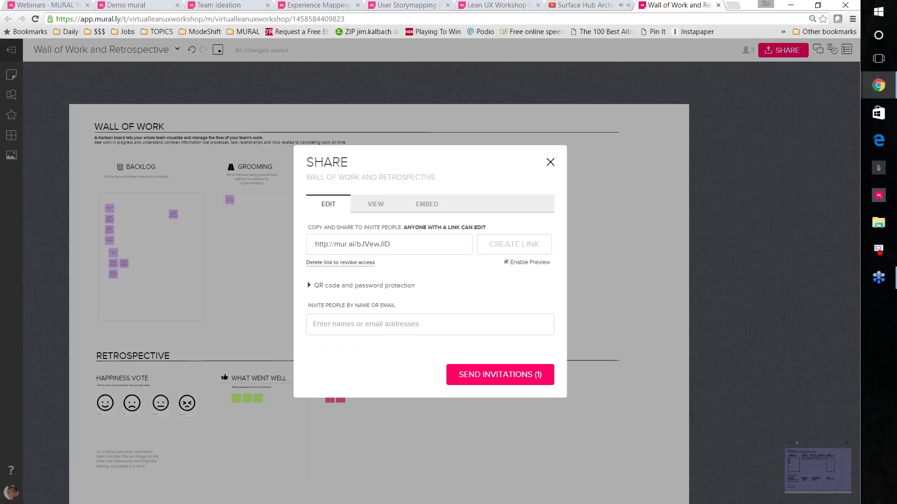
click(549, 164)
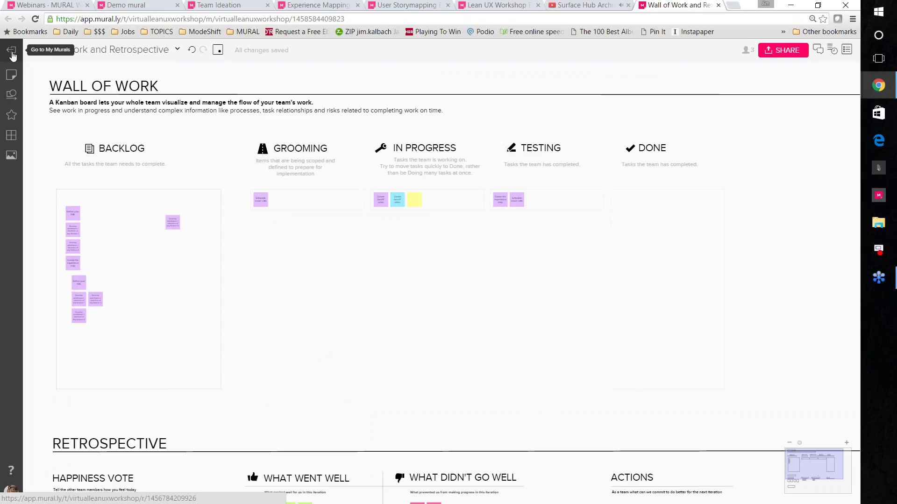
Step: Leave the mural, look through the murals in the Weekly Demos room and list all murals of the team
click(12, 56)
click(12, 52)
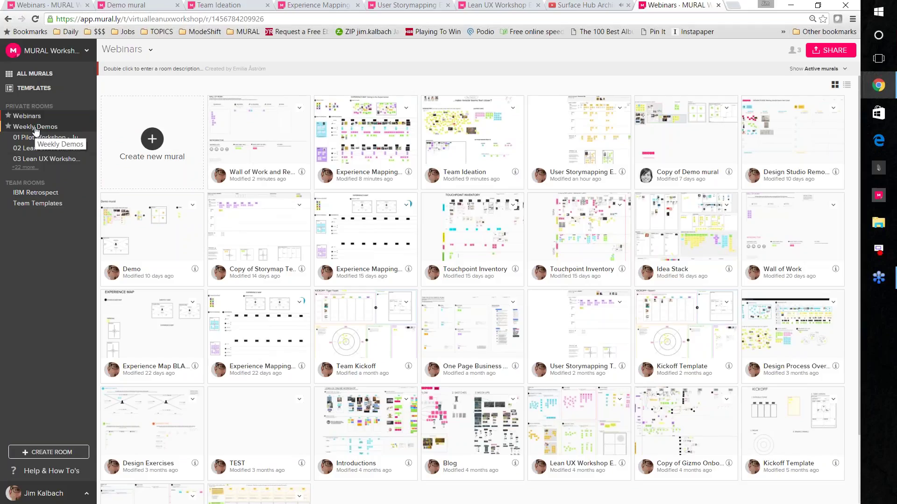
click(35, 128)
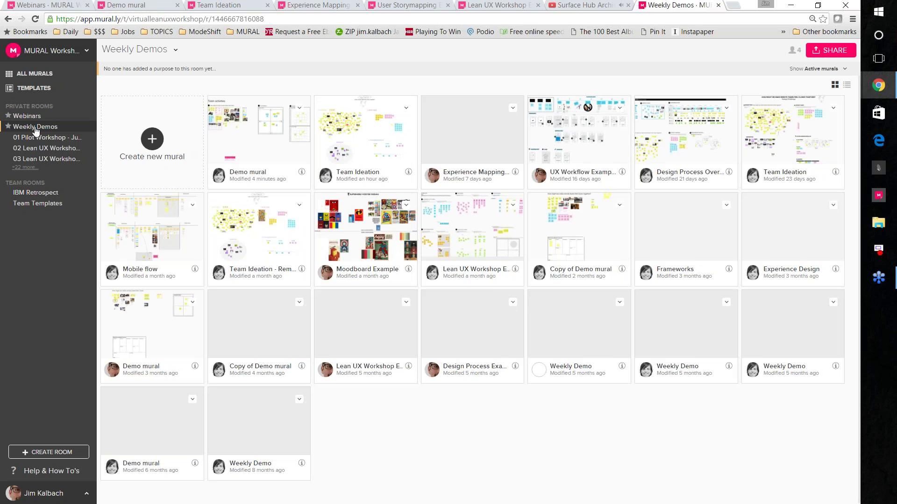
click(47, 78)
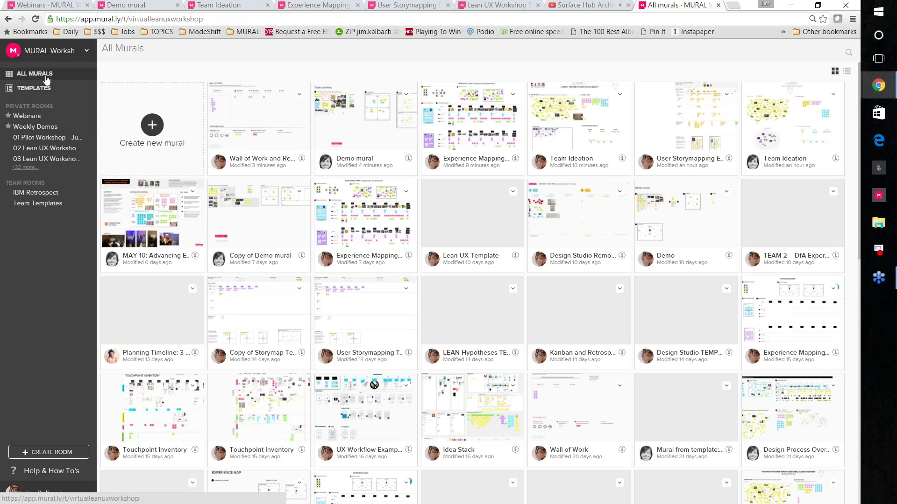
Step: Examine the full list of private rooms and the list of teams to switch to, closing both again
click(24, 167)
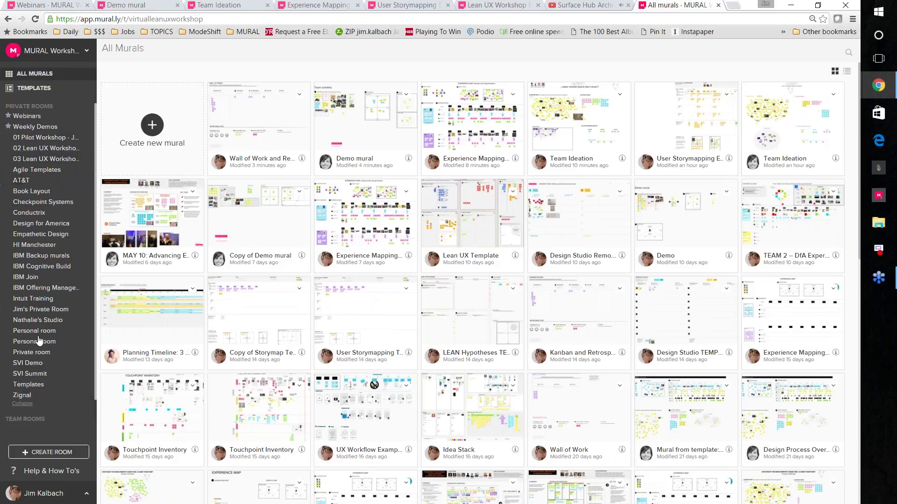
click(22, 404)
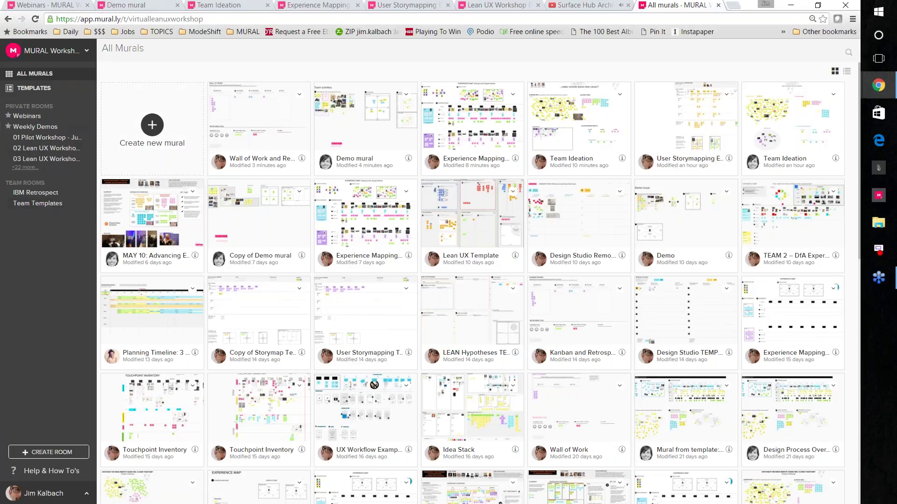
click(87, 52)
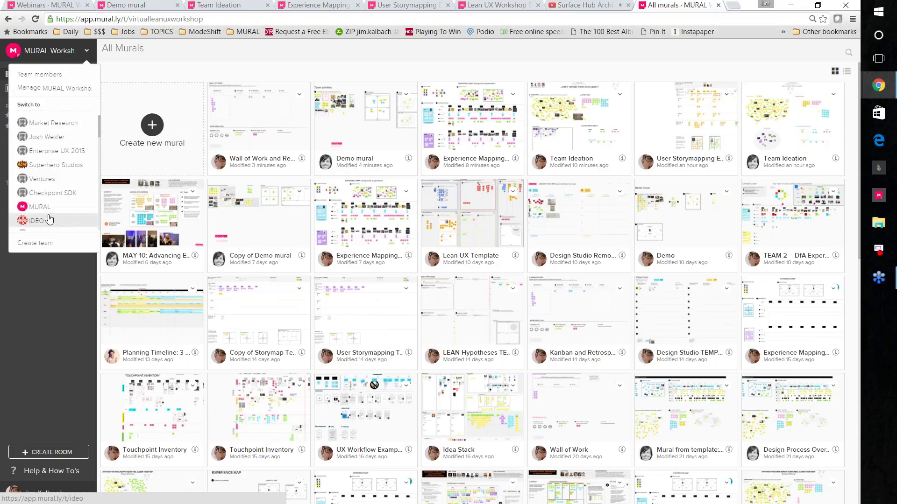
click(138, 81)
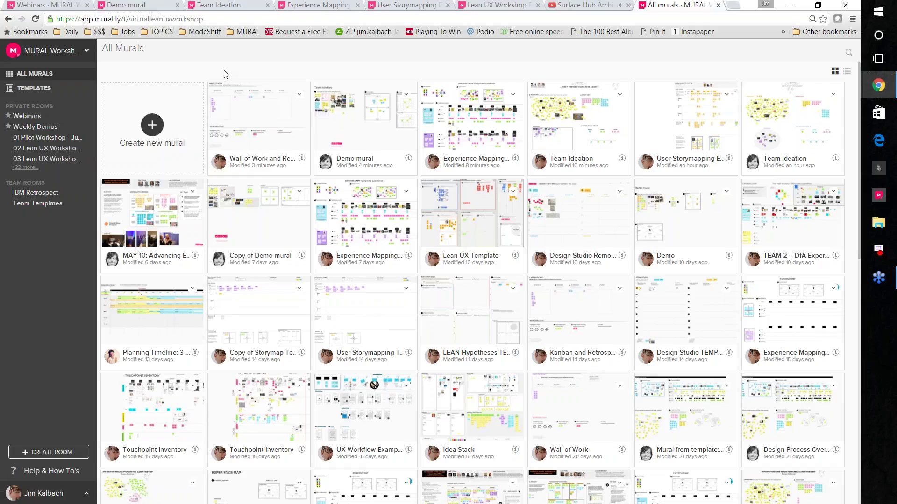
Step: Open the Demo mural and move the loose "Team bonding activities" note into the yellow group, beside the "Share your breaks" note
click(360, 141)
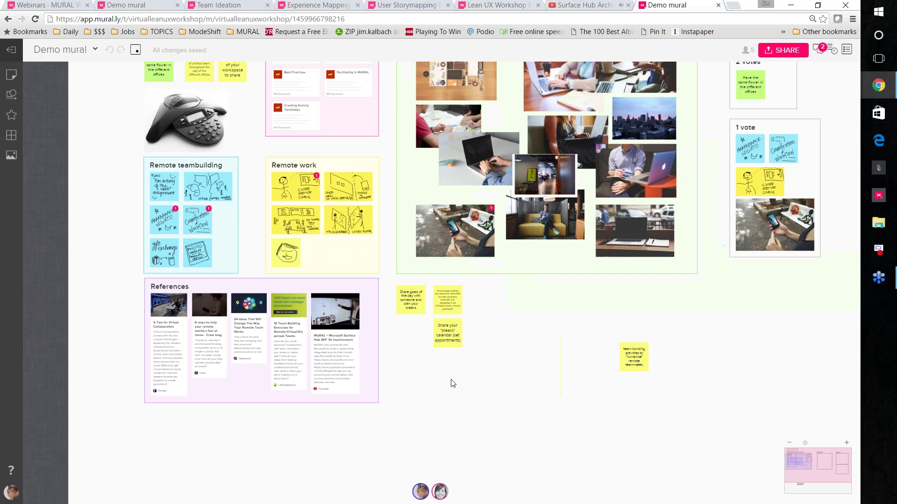
drag(634, 356, 399, 333)
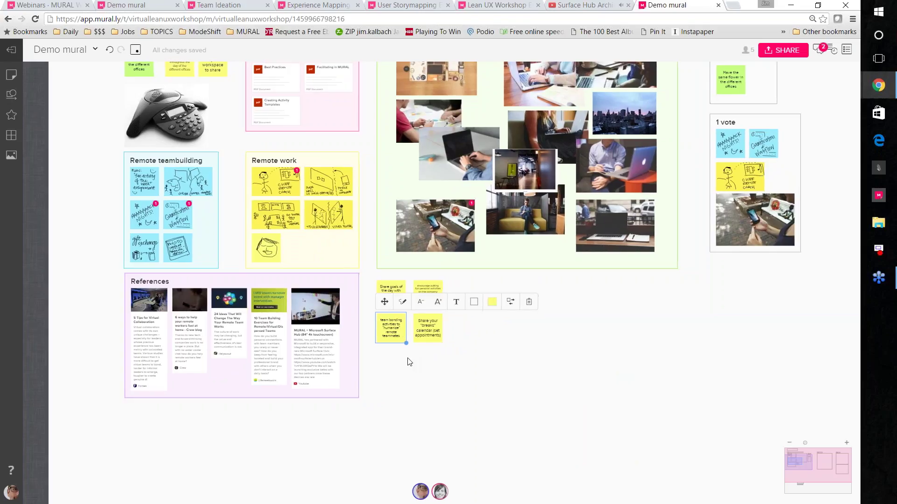
drag(408, 362, 327, 348)
right_click(327, 349)
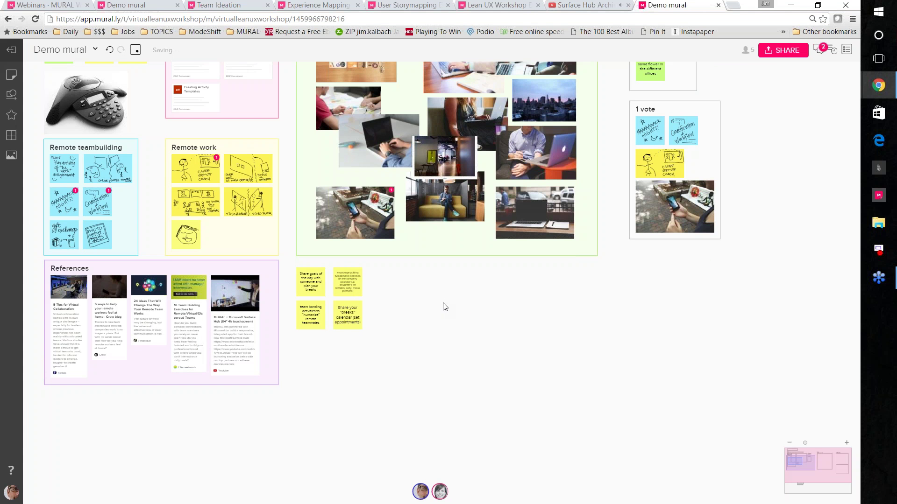
Step: Examine the Team activities board, from its title and first activity to the voting results, prioritization matrix and planning calendars
scroll(445, 307, down, 2)
scroll(249, 128, up, 2)
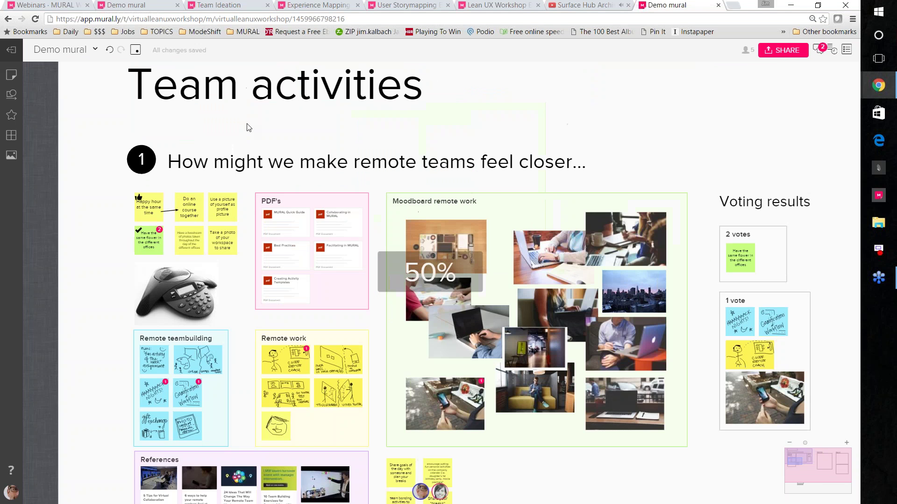
scroll(248, 128, up, 2)
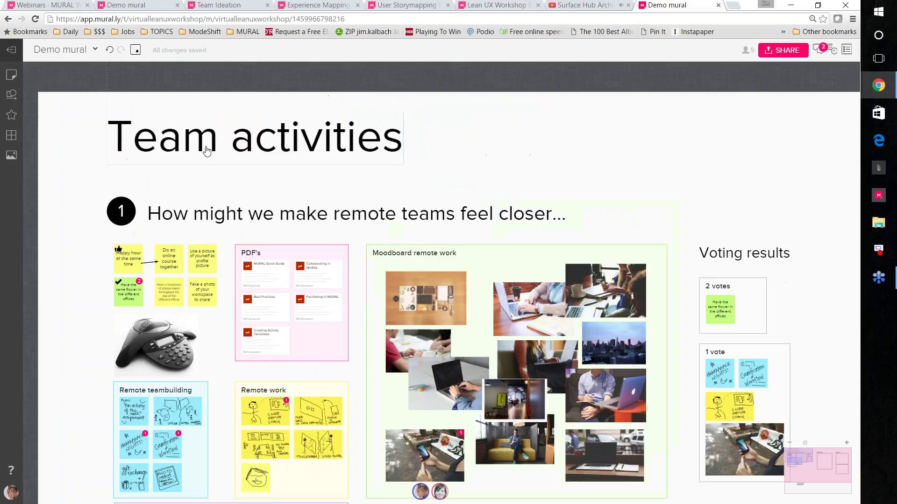
click(201, 152)
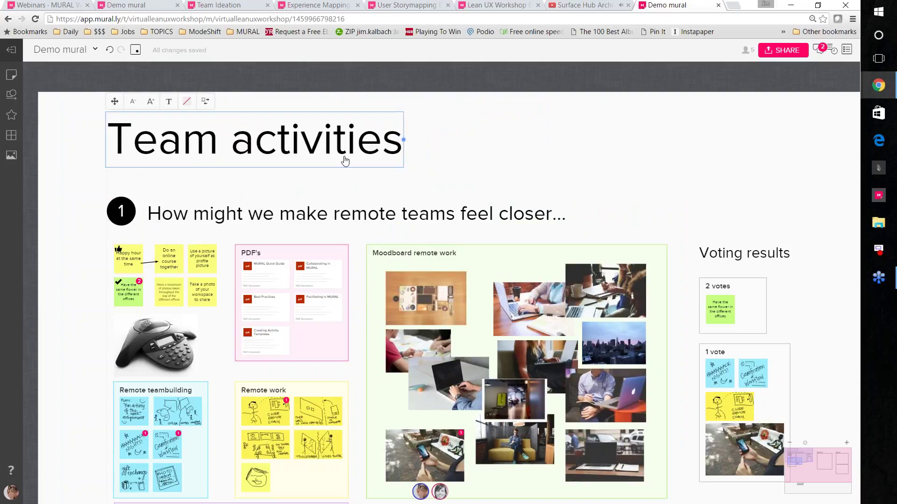
click(474, 187)
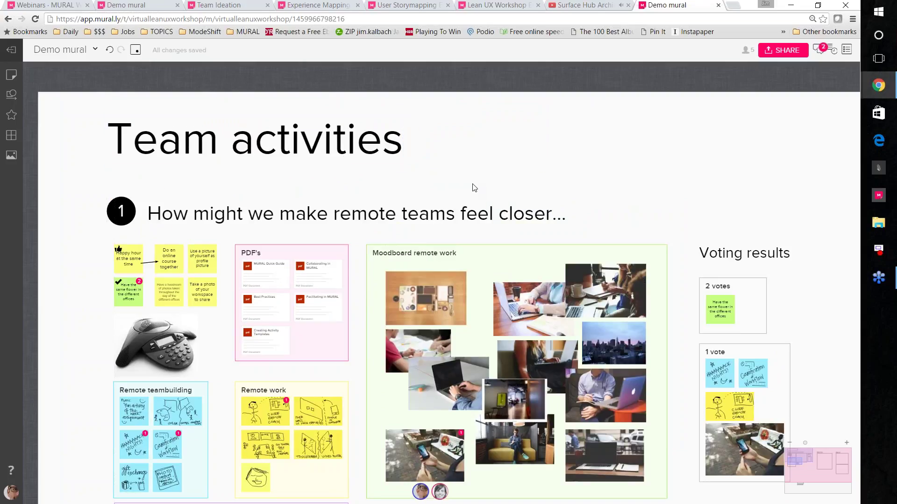
scroll(474, 186, down, 2)
scroll(472, 186, down, 2)
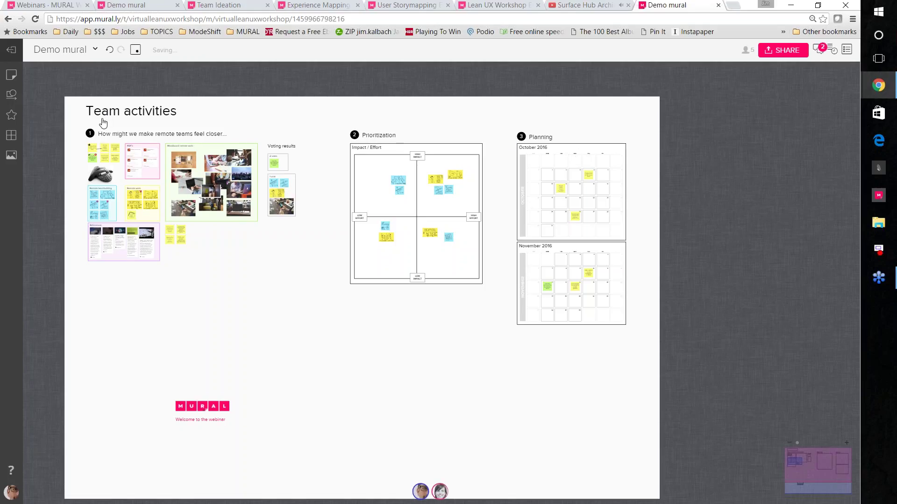
scroll(104, 123, up, 2)
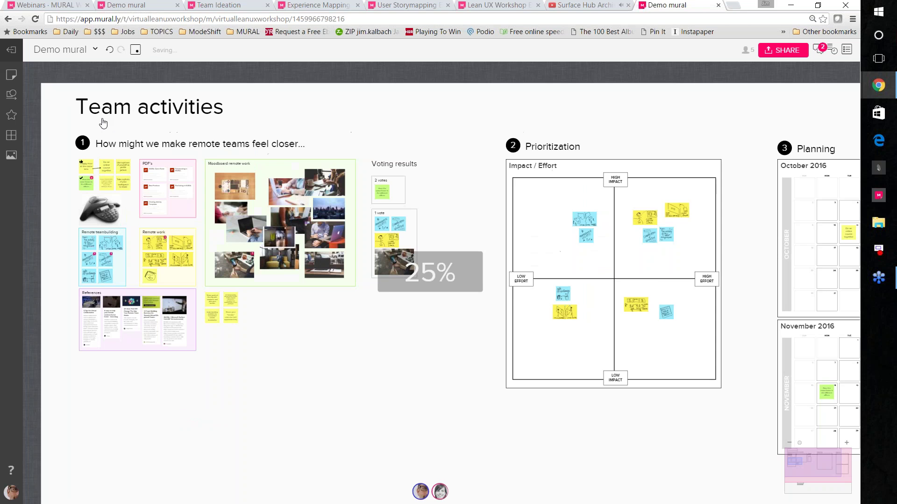
scroll(104, 123, up, 2)
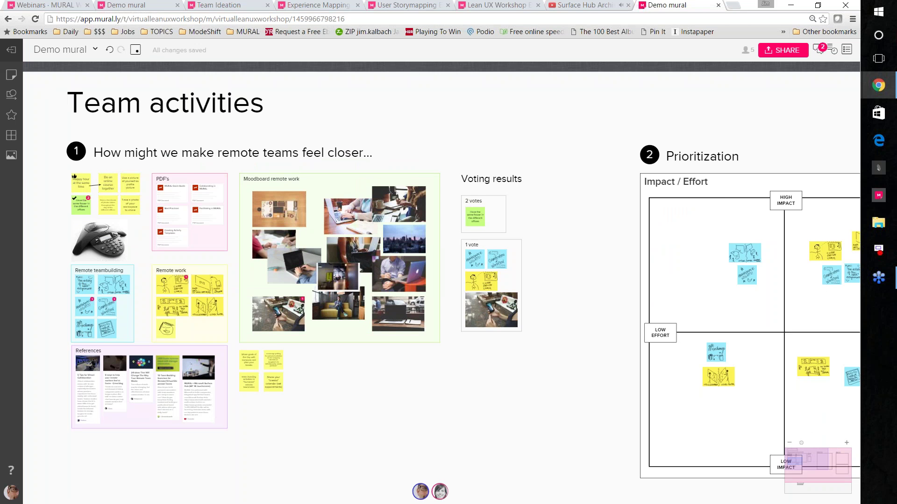
scroll(131, 159, up, 2)
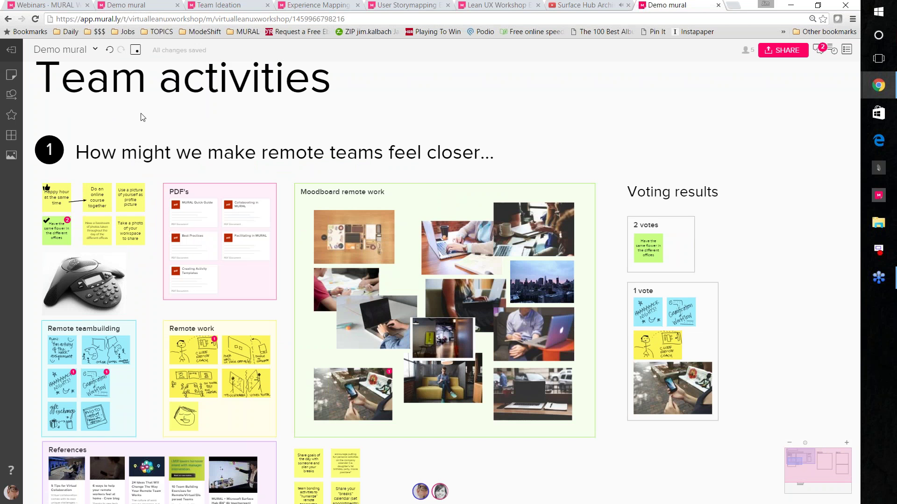
Step: Lock the "Team activities" title of the mural
drag(142, 117, 183, 201)
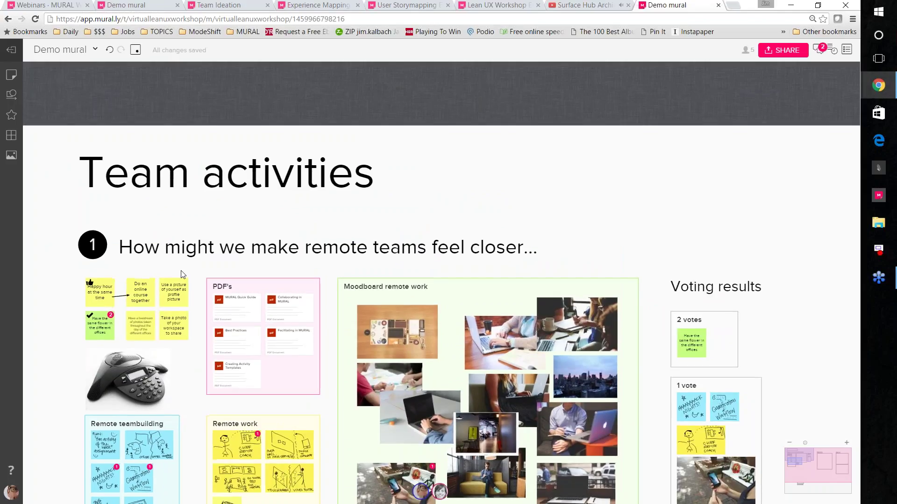
drag(182, 274, 160, 272)
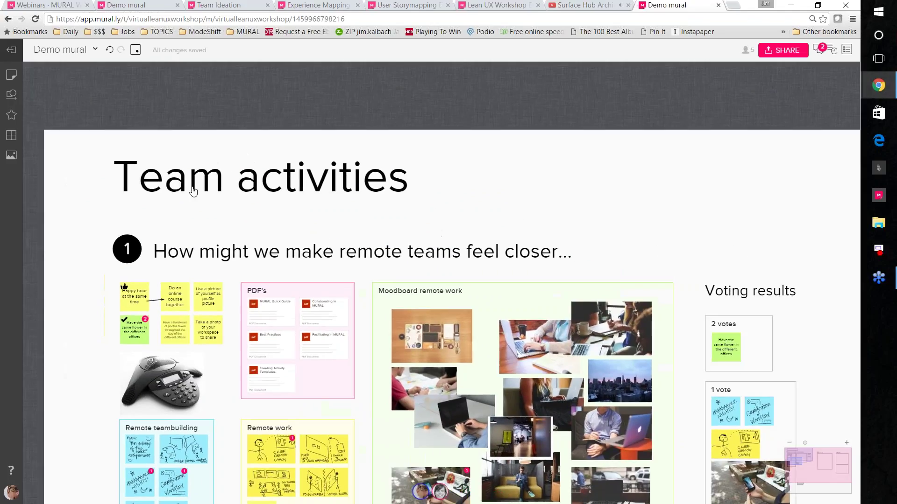
right_click(193, 187)
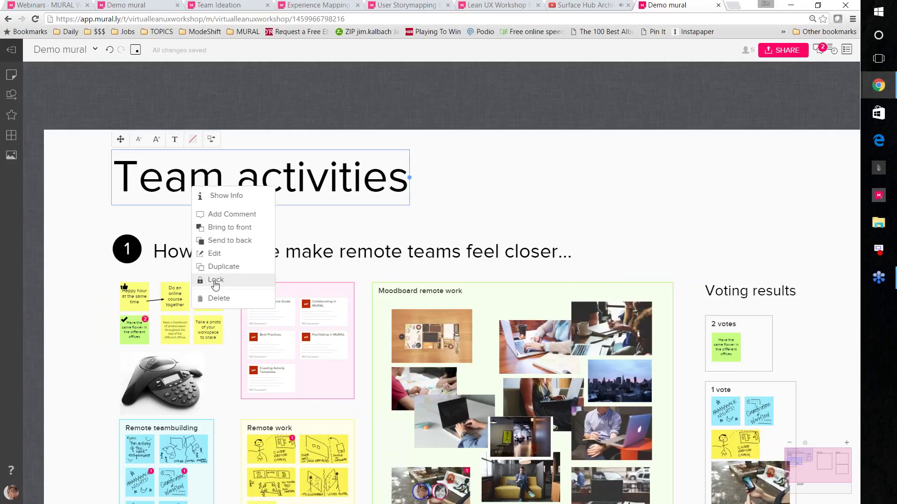
click(216, 281)
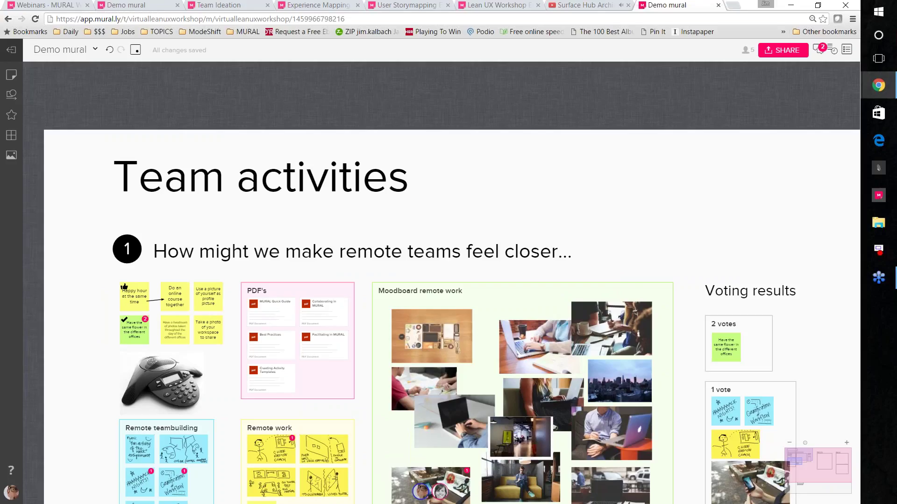
Step: Lock the "How might we make remote teams feel closer..." heading and its number 1 circle
drag(275, 191, 256, 181)
right_click(216, 241)
click(229, 337)
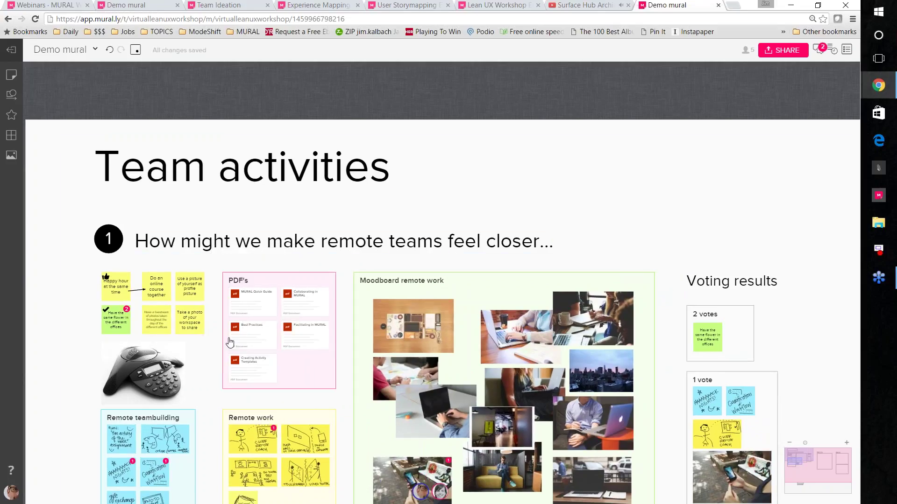
right_click(101, 240)
click(124, 331)
Step: Lock the "Prioritization" heading with its number 2 circle and bring up the available actions of the Impact / Effort matrix
scroll(429, 207, down, 5)
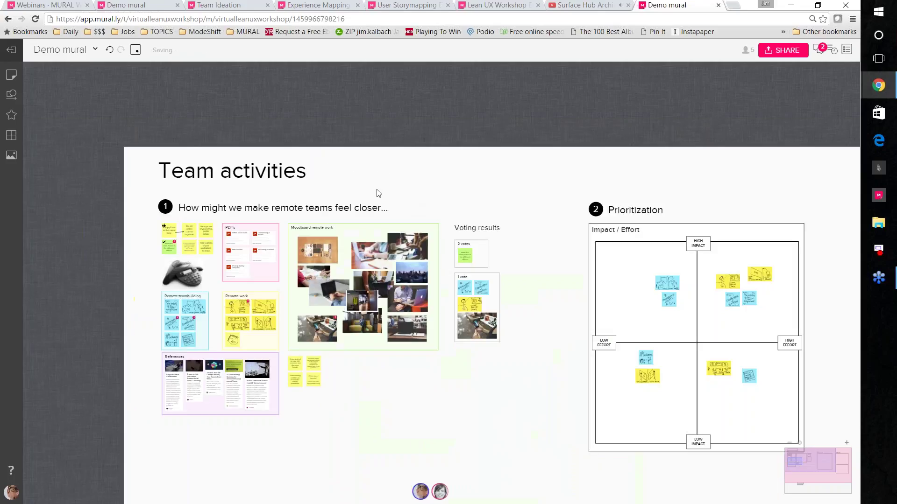
drag(379, 192, 310, 166)
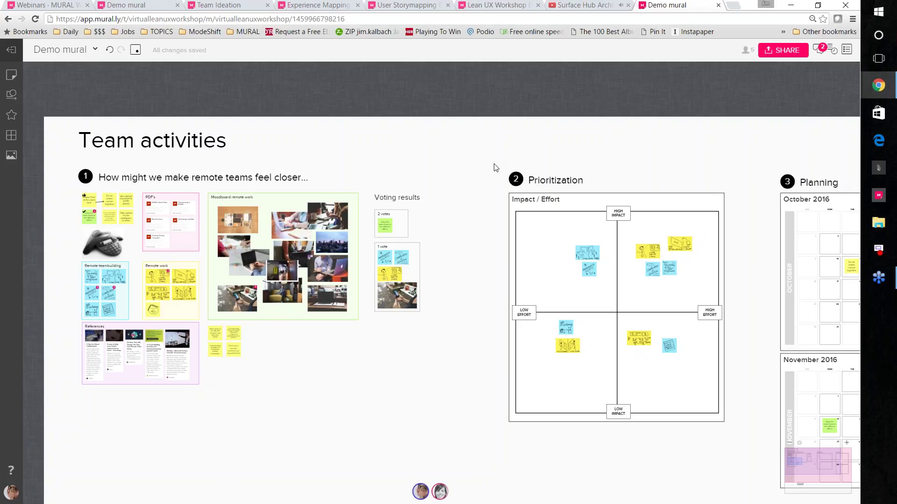
drag(494, 164, 321, 162)
right_click(393, 179)
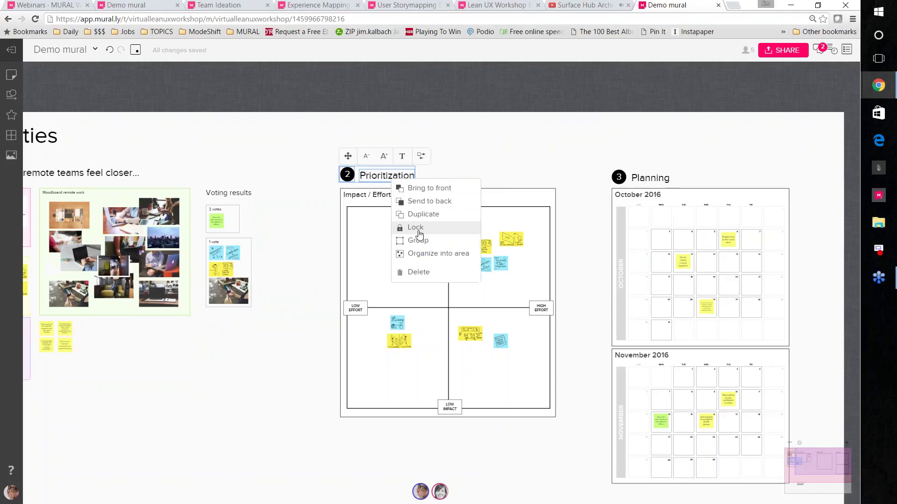
click(416, 228)
right_click(383, 254)
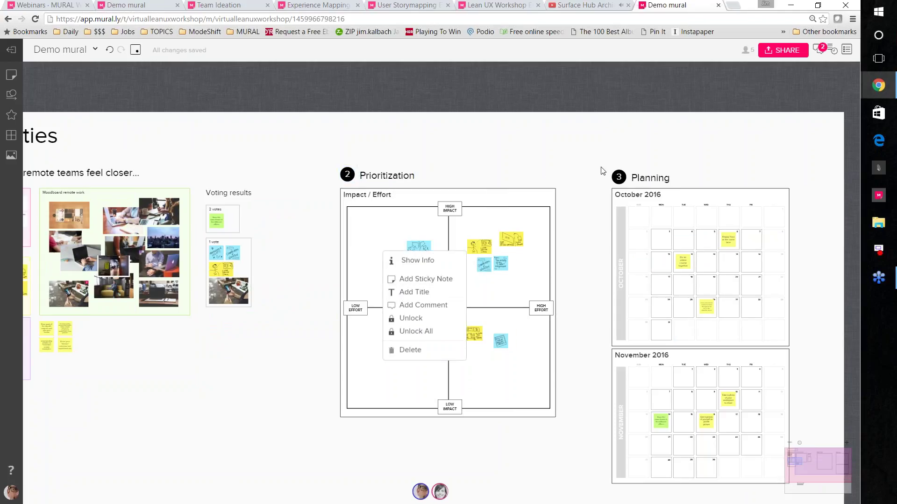
Step: Lock the "Planning" heading above the October 2016 calendar
drag(600, 170, 497, 154)
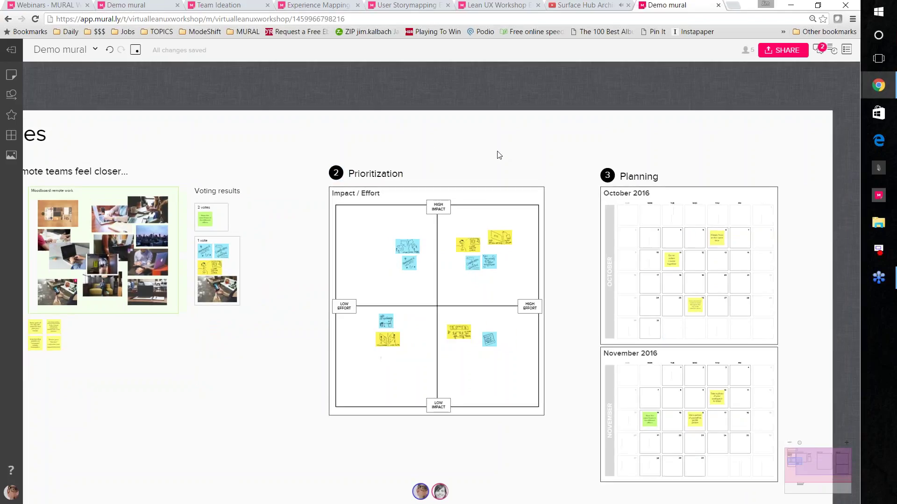
right_click(522, 164)
click(543, 213)
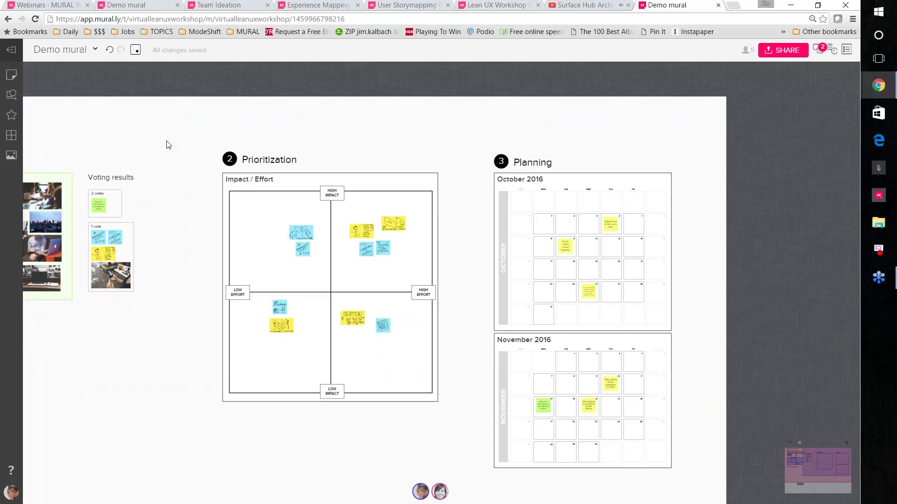
Step: Try moving the "Use a picture of yourself as profile picture" note over the first activity's heading, and undo the move
drag(223, 161, 546, 189)
drag(164, 208, 156, 189)
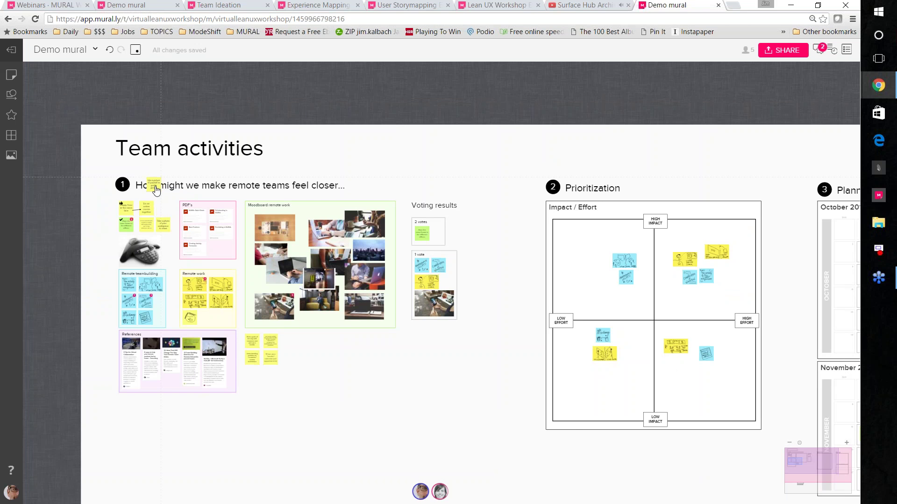
scroll(155, 189, up, 2)
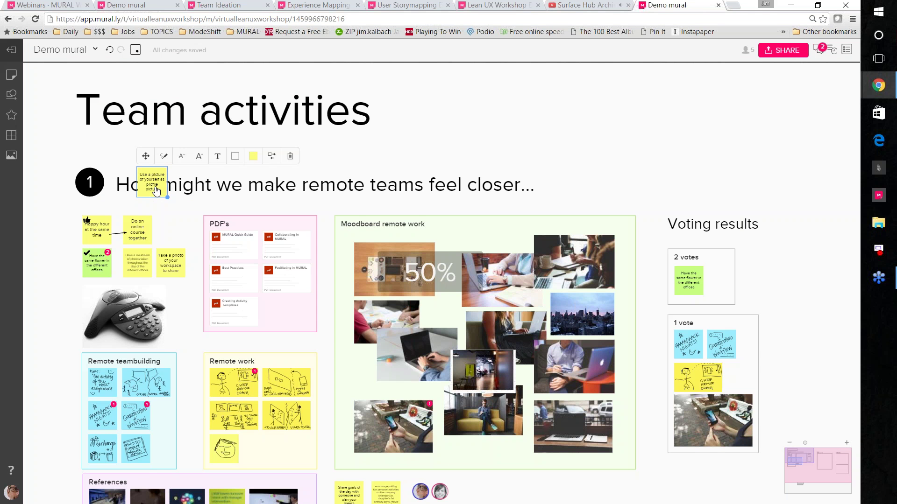
scroll(156, 189, up, 2)
key(ctrl+z)
Step: Examine the first activity's areas and the four yellow notes below the moodboard up close, leaving no note selected
scroll(161, 155, down, 2)
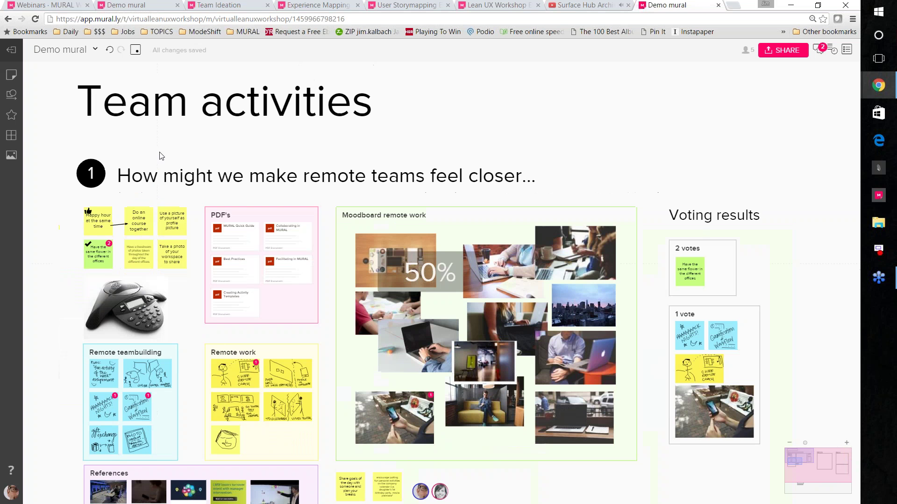
scroll(162, 156, down, 2)
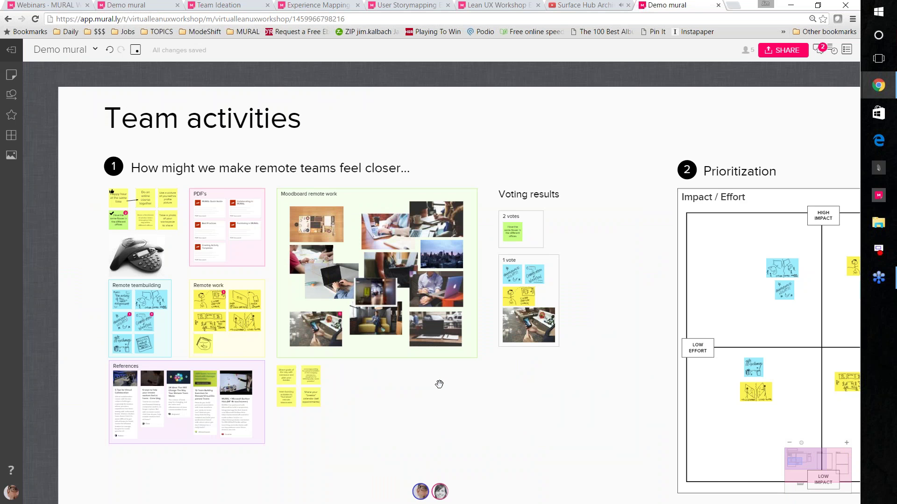
drag(439, 384, 426, 378)
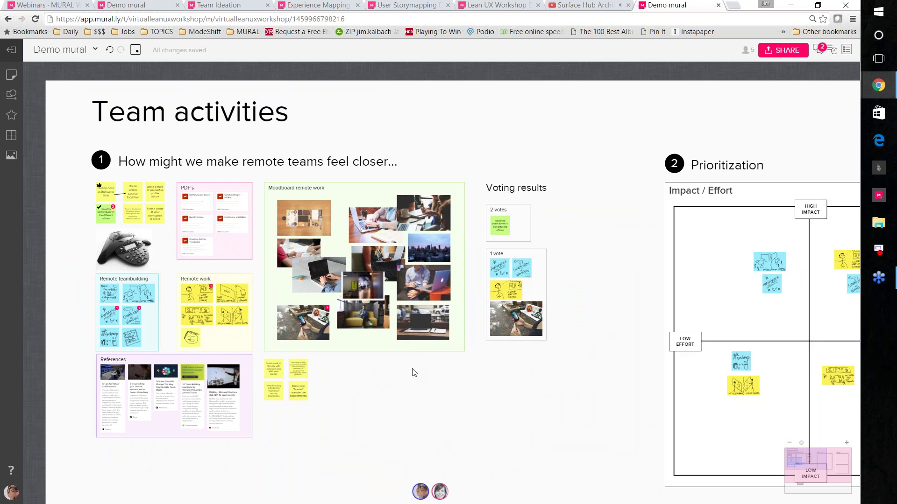
drag(290, 301, 373, 291)
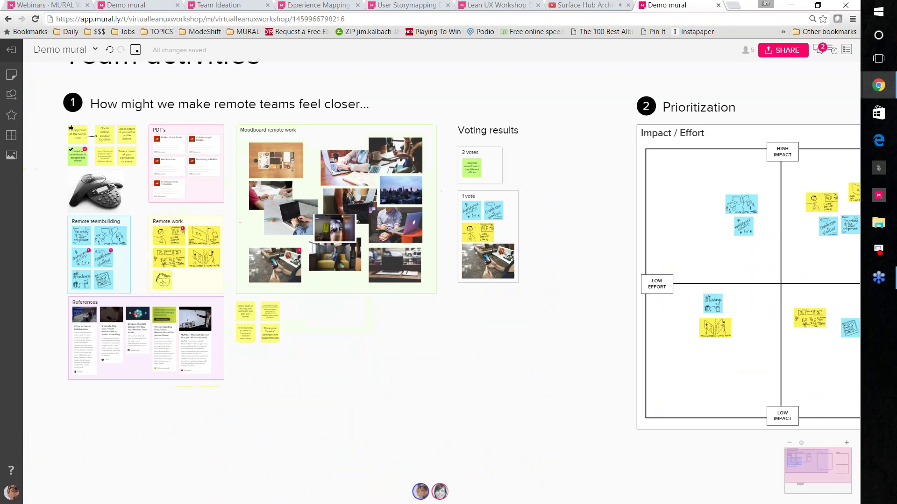
scroll(334, 336, up, 5)
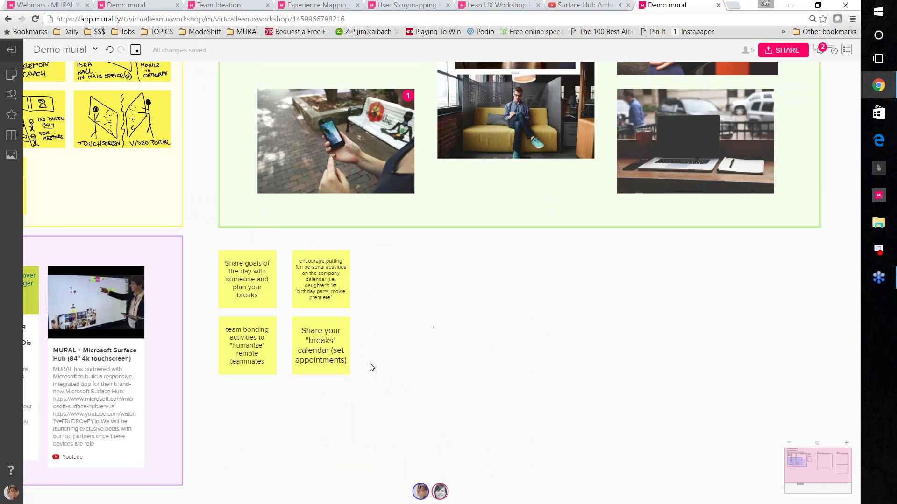
scroll(376, 363, up, 2)
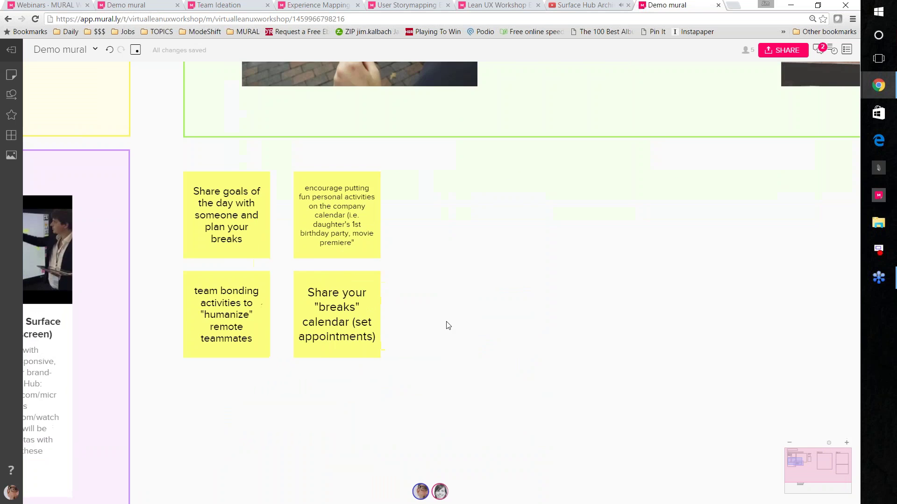
scroll(421, 297, down, 2)
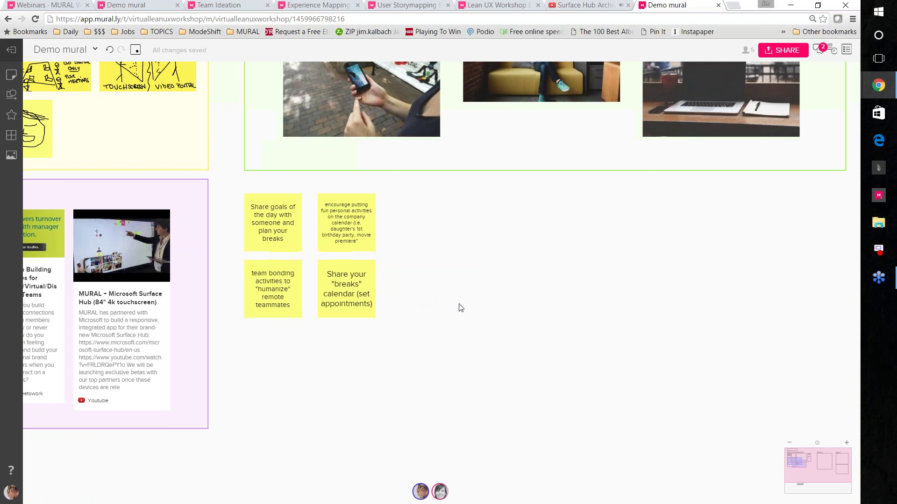
drag(461, 308, 351, 323)
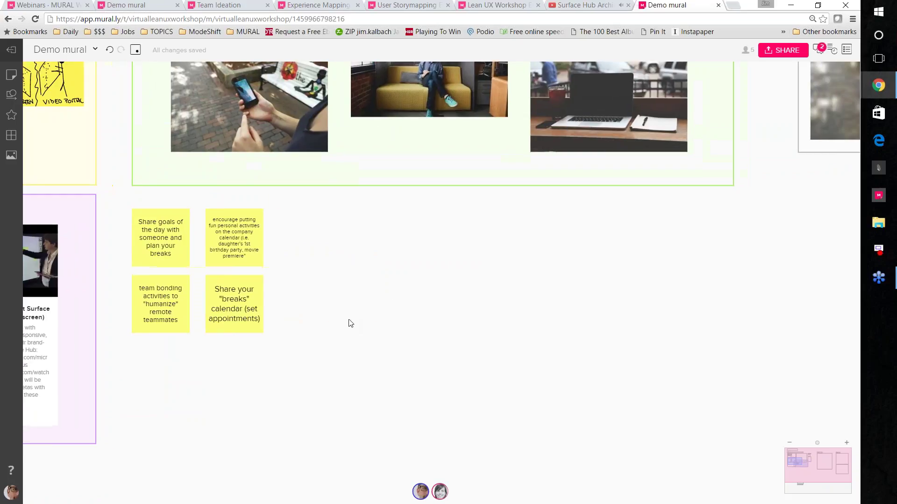
mouse_move(252, 315)
mouse_down()
mouse_move(523, 276)
mouse_move(541, 291)
mouse_move(377, 334)
mouse_move(243, 313)
mouse_up()
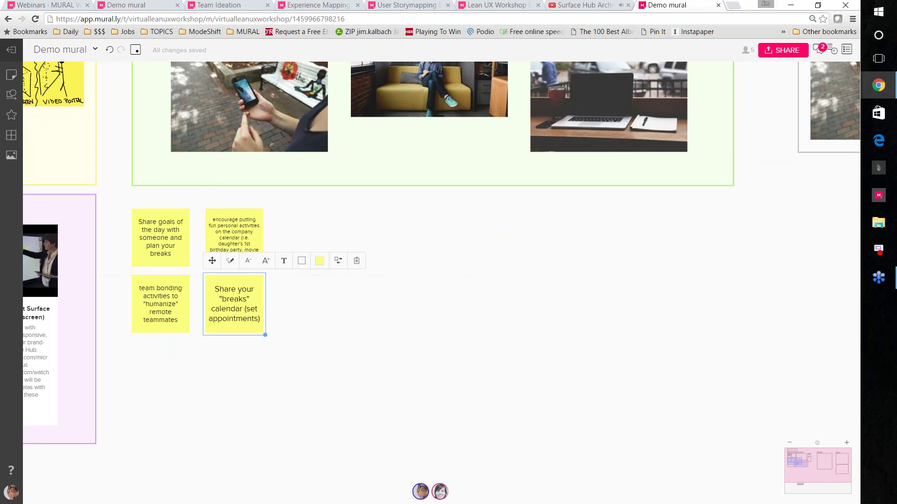
drag(297, 346, 370, 376)
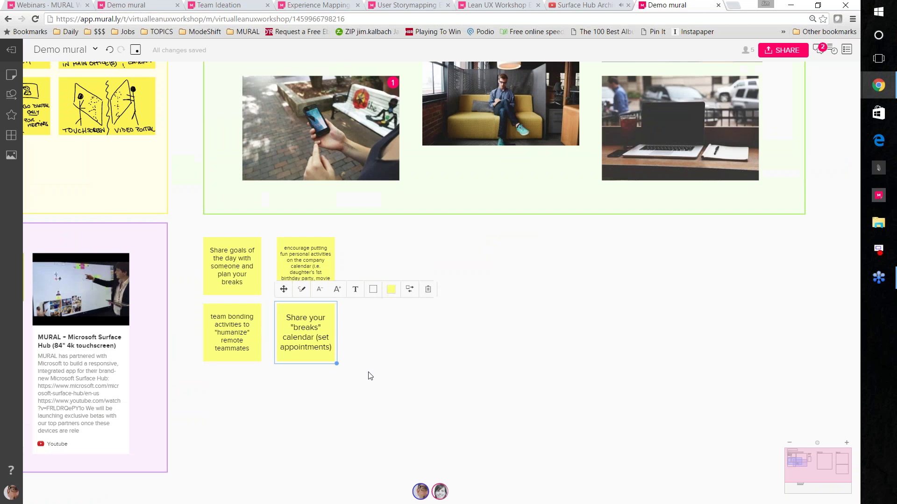
scroll(370, 376, down, 5)
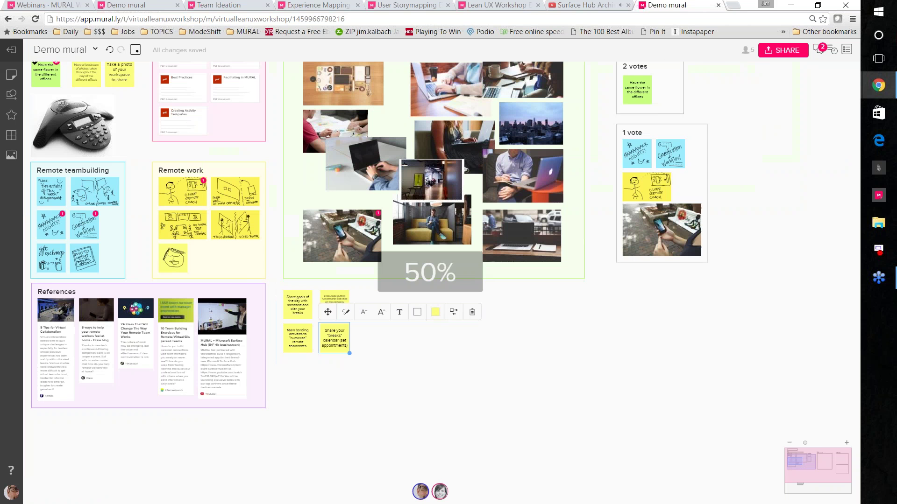
scroll(303, 237, down, 2)
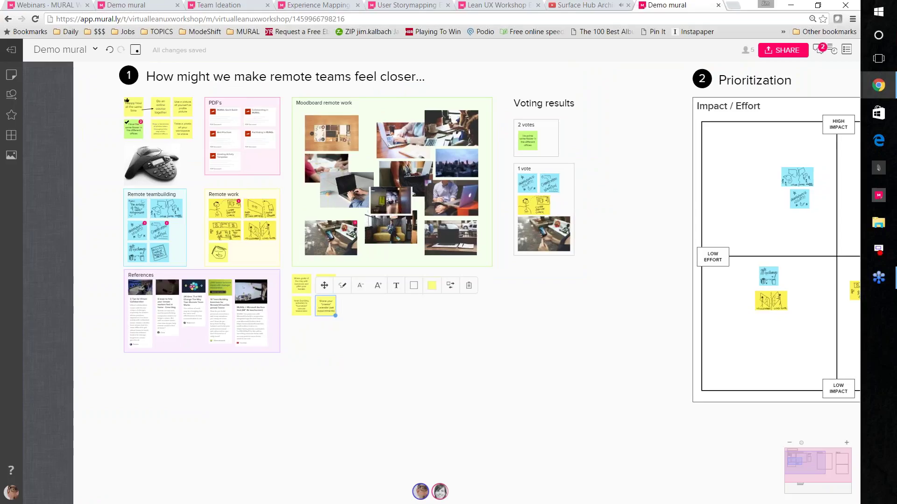
drag(375, 330, 357, 323)
drag(444, 356, 359, 383)
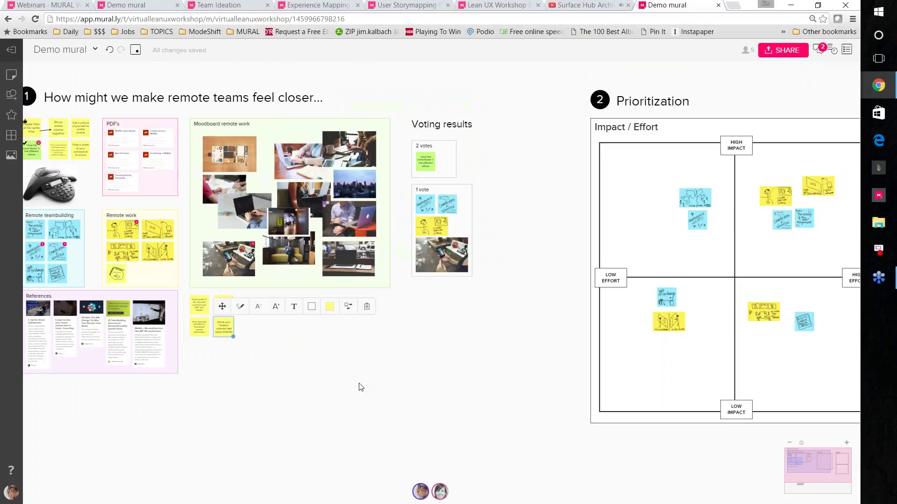
drag(247, 371, 335, 428)
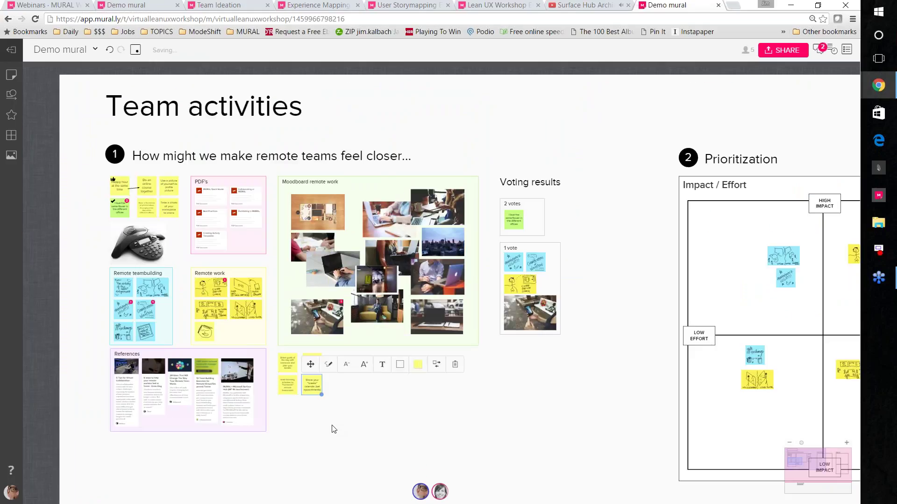
click(332, 426)
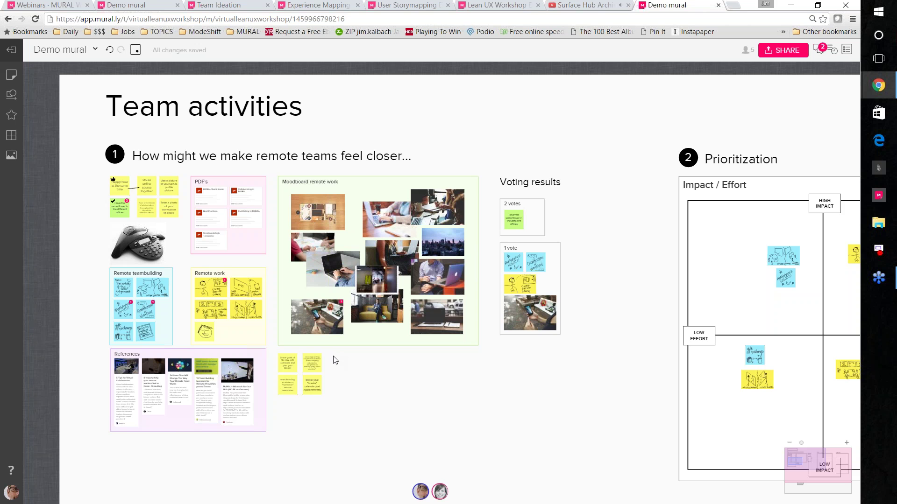
Step: Bring up the actions, including Show Info, for the "encourage putting fun personal activities" note below the moodboard, choosing none
scroll(333, 359, up, 2)
scroll(379, 356, up, 2)
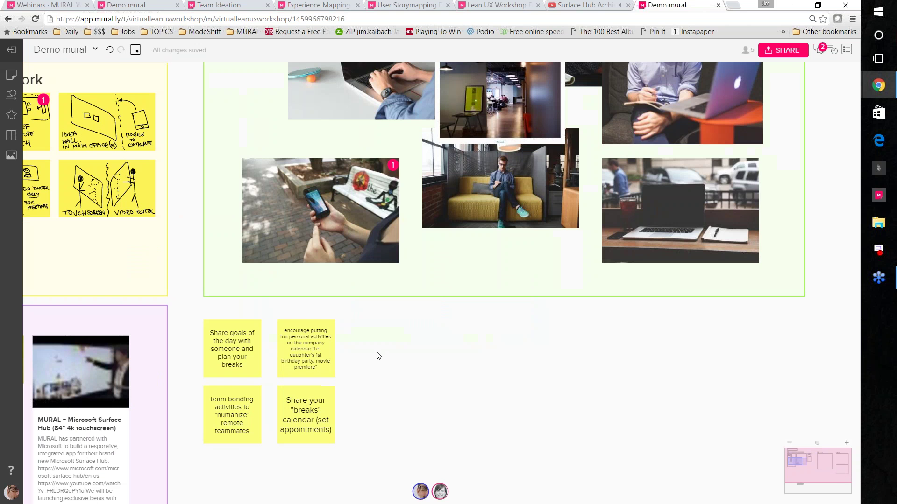
scroll(378, 356, up, 2)
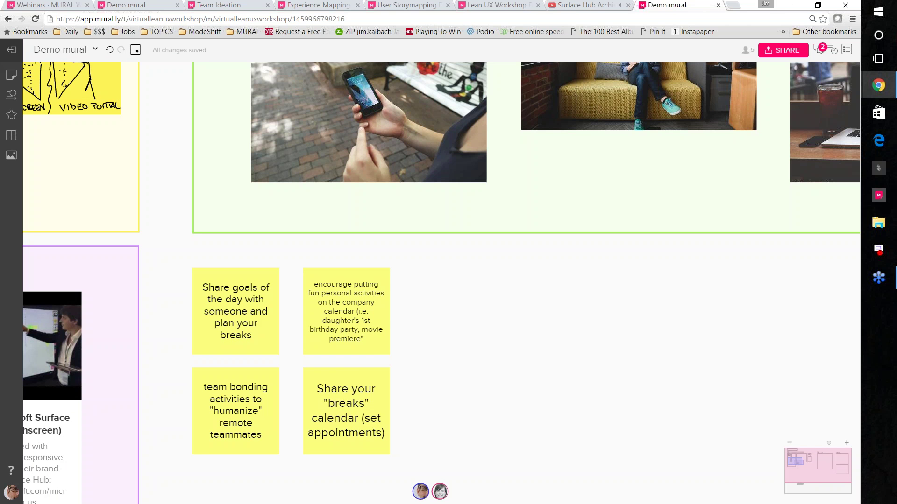
right_click(344, 331)
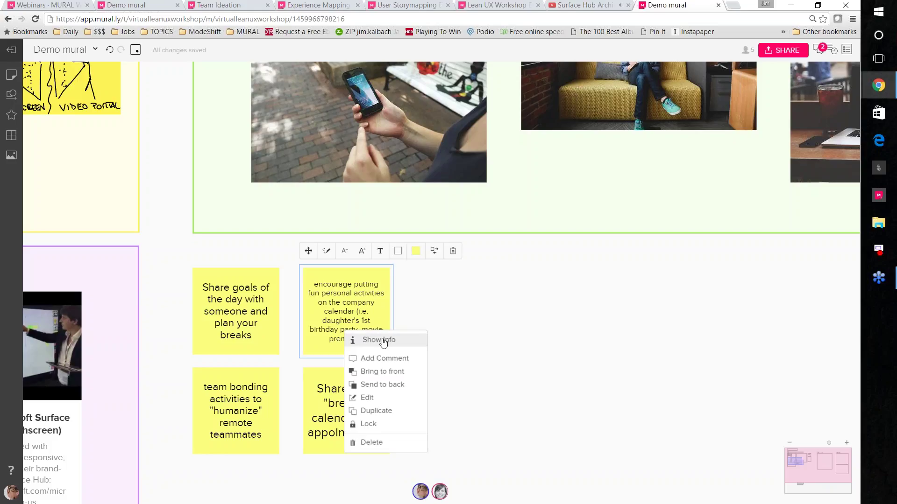
click(371, 313)
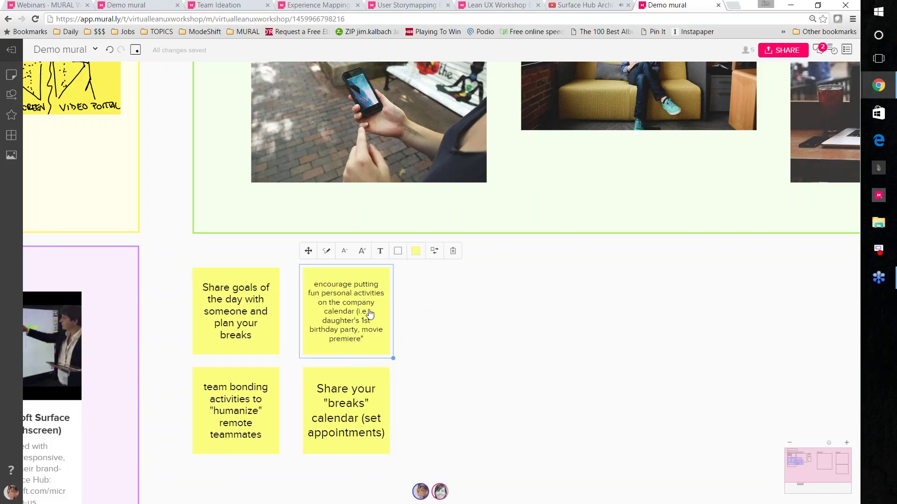
right_click(371, 314)
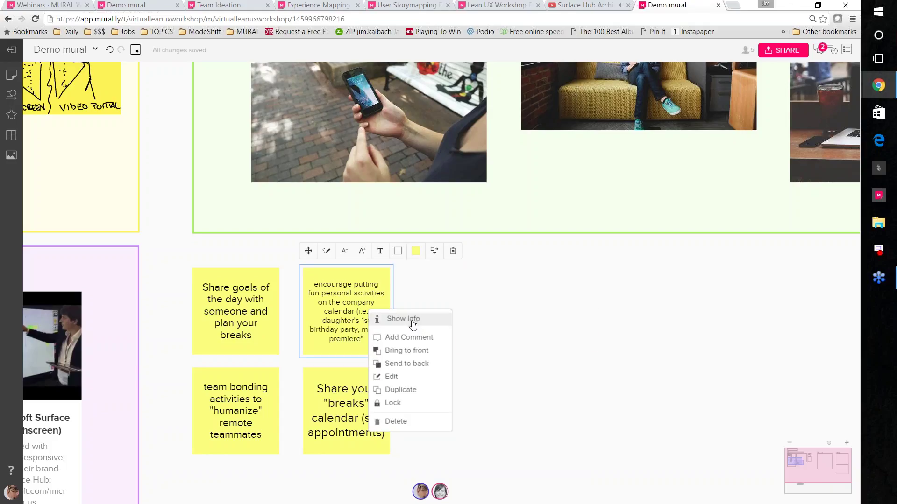
drag(535, 363, 532, 363)
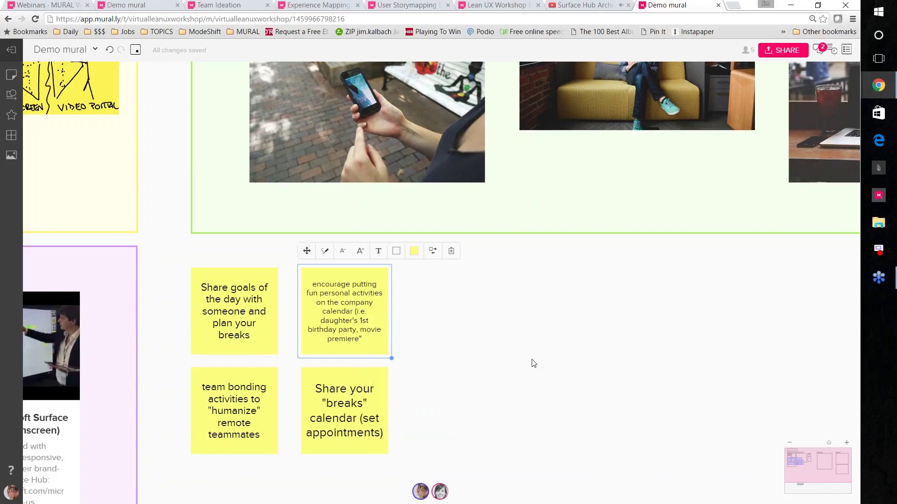
right_click(320, 311)
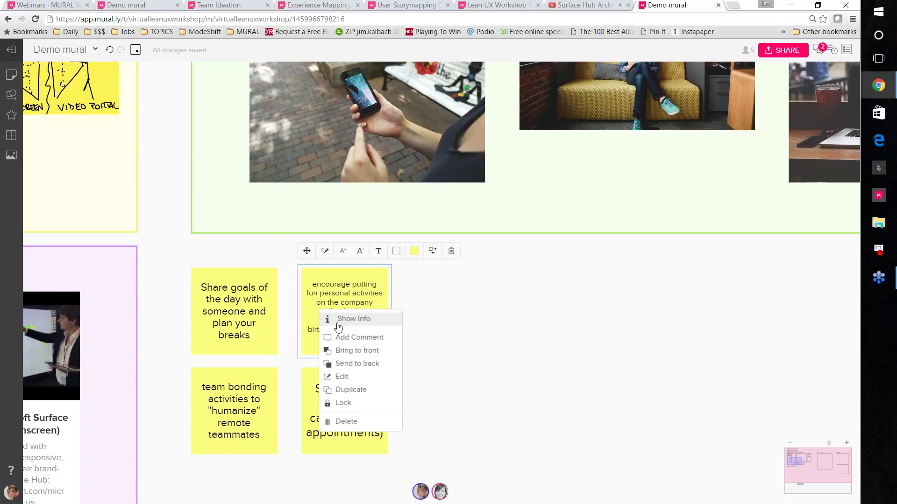
click(445, 333)
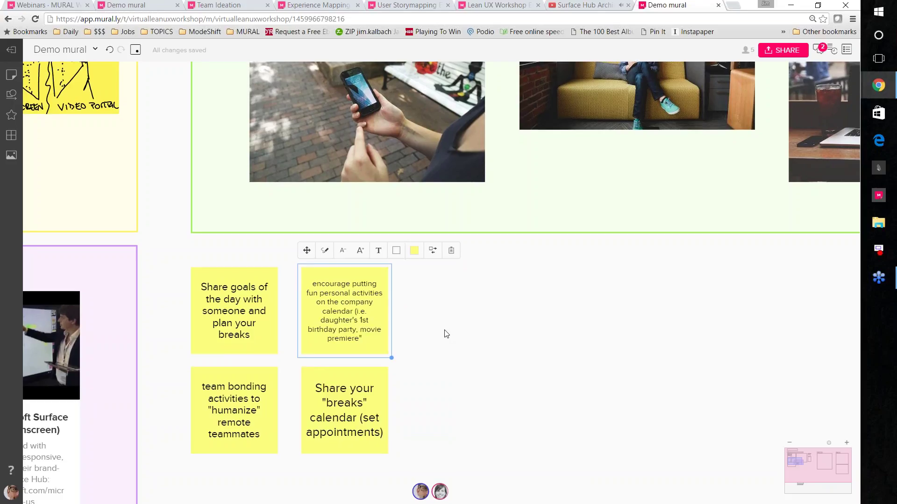
scroll(430, 332, right, 1)
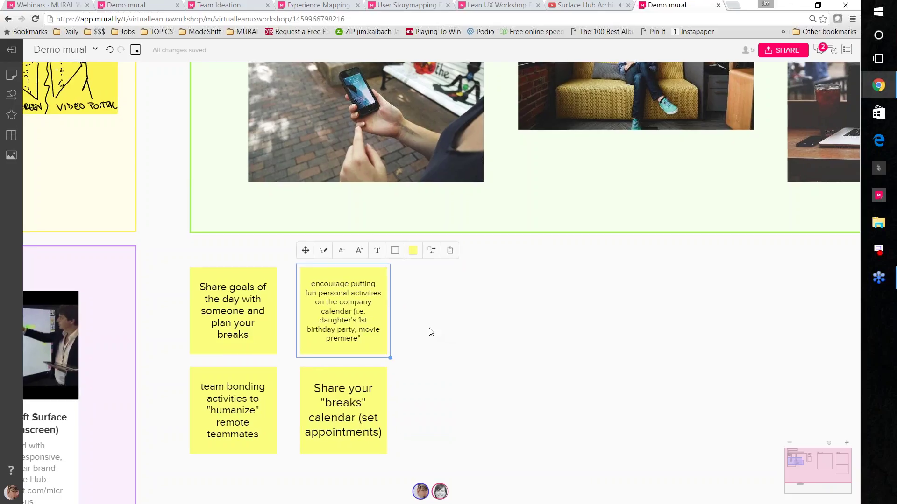
Step: Open the board's activity feed and go to the edited "LOW EFFORT" label from its entry
scroll(430, 332, down, 3)
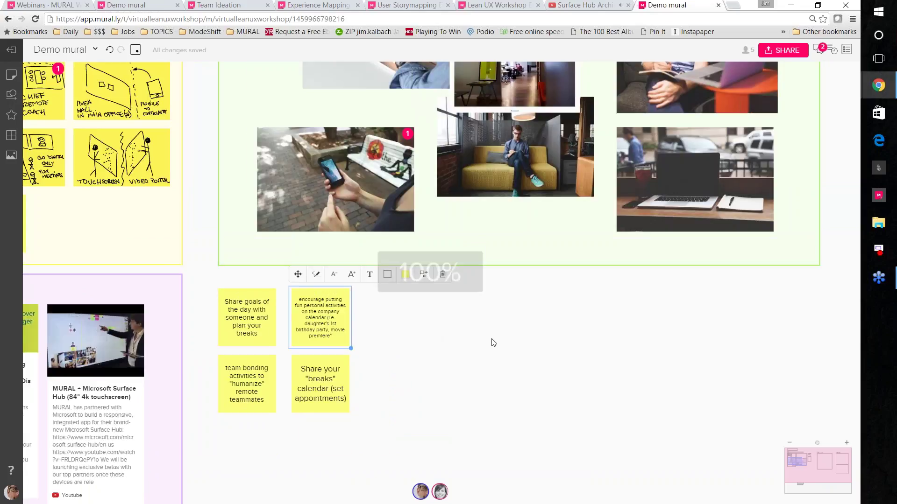
scroll(494, 344, right, 5)
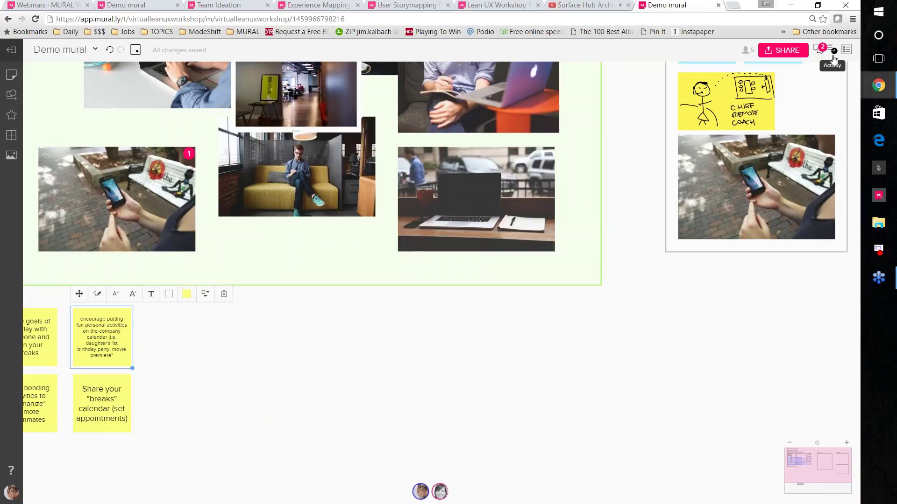
click(833, 50)
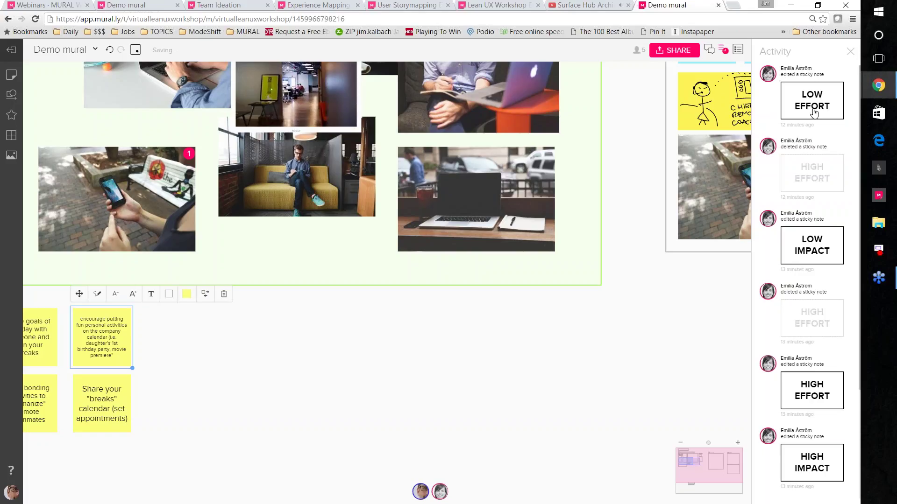
click(813, 112)
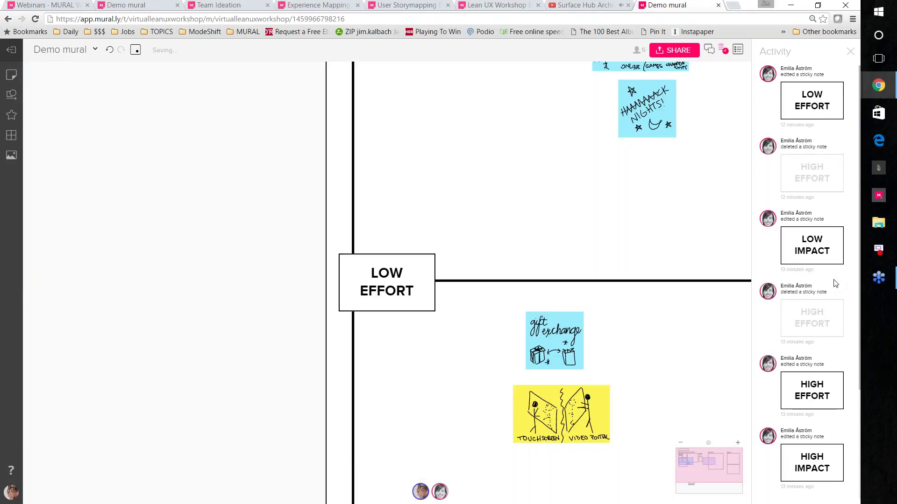
Step: Look back through the older activity entries and go to the moodboard photo of the hand holding a phone from its entry
scroll(834, 283, down, 2)
scroll(806, 280, down, 5)
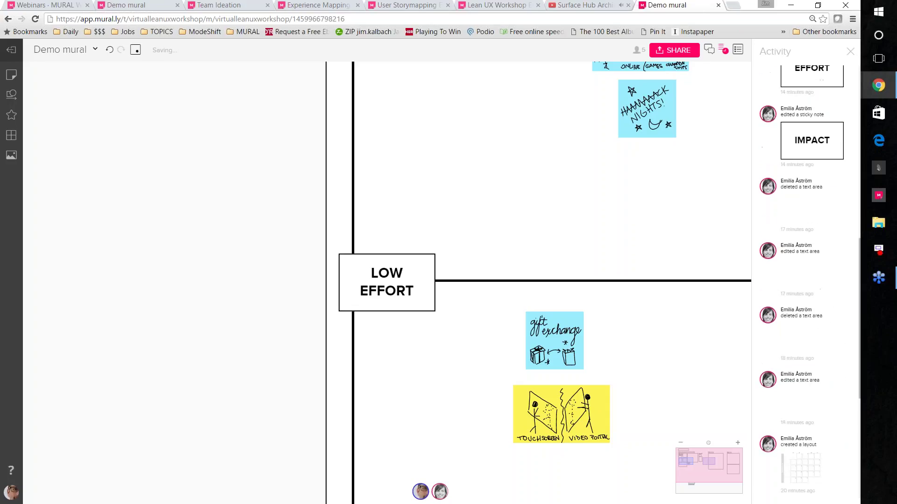
scroll(835, 283, down, 5)
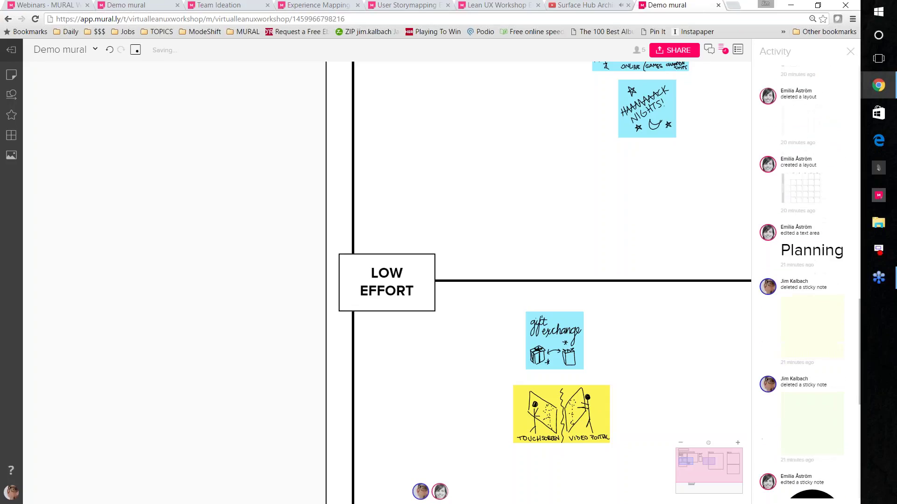
scroll(834, 283, down, 8)
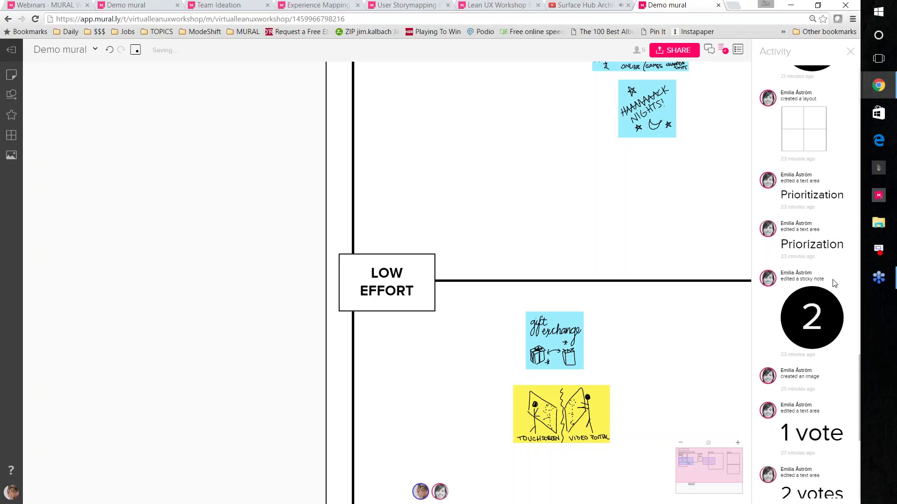
scroll(836, 294, down, 12)
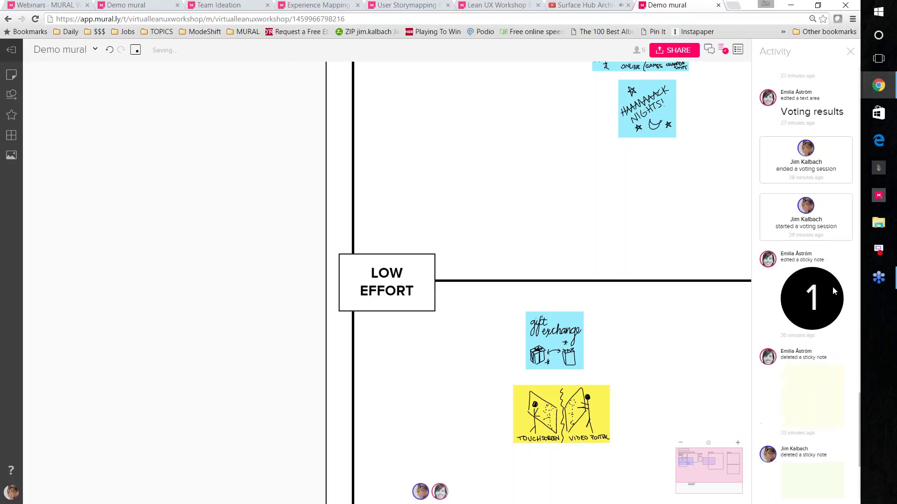
scroll(834, 291, down, 10)
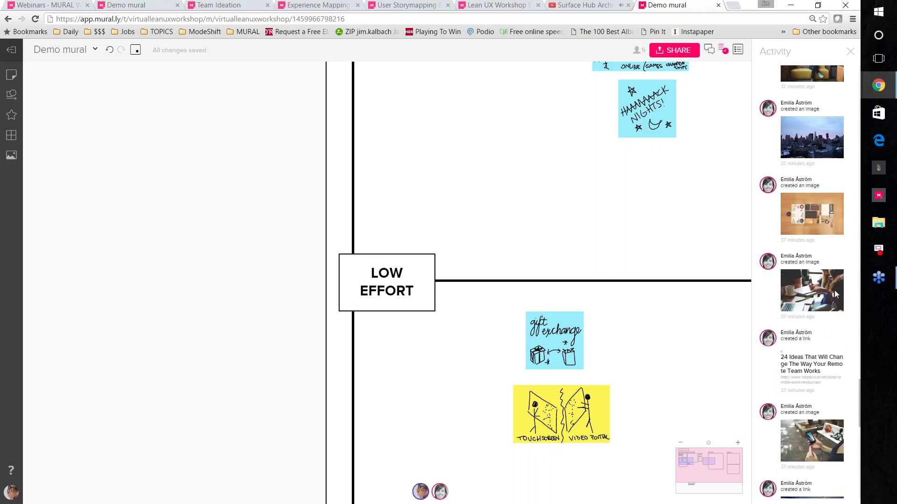
scroll(820, 298, up, 2)
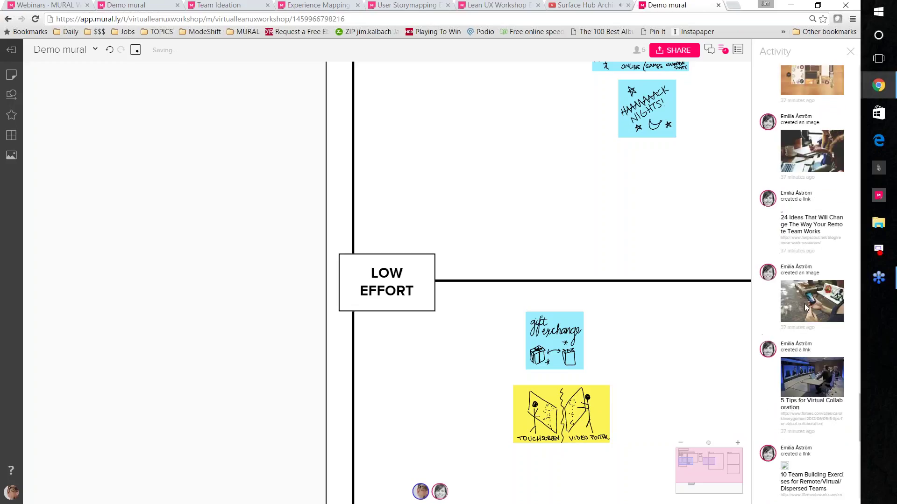
click(804, 303)
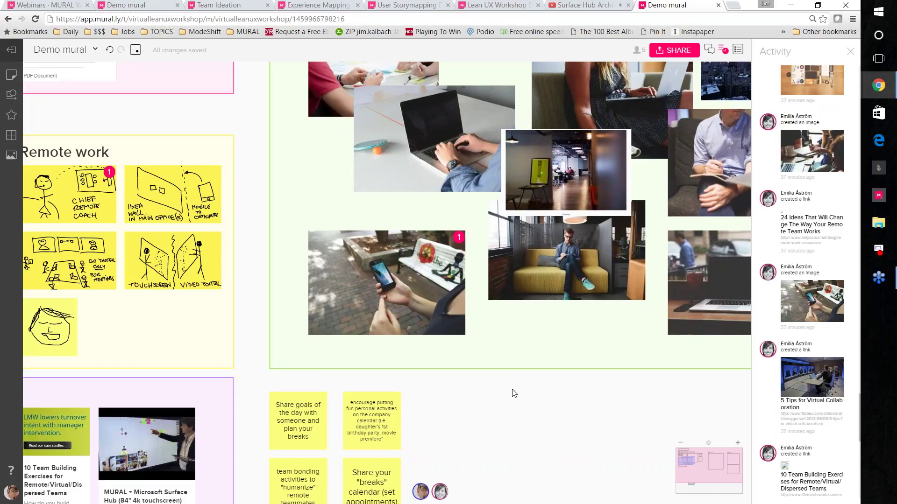
Step: Add a blank yellow sticky note beside the "encourage putting fun personal activities" note and delete it again
drag(514, 394, 473, 330)
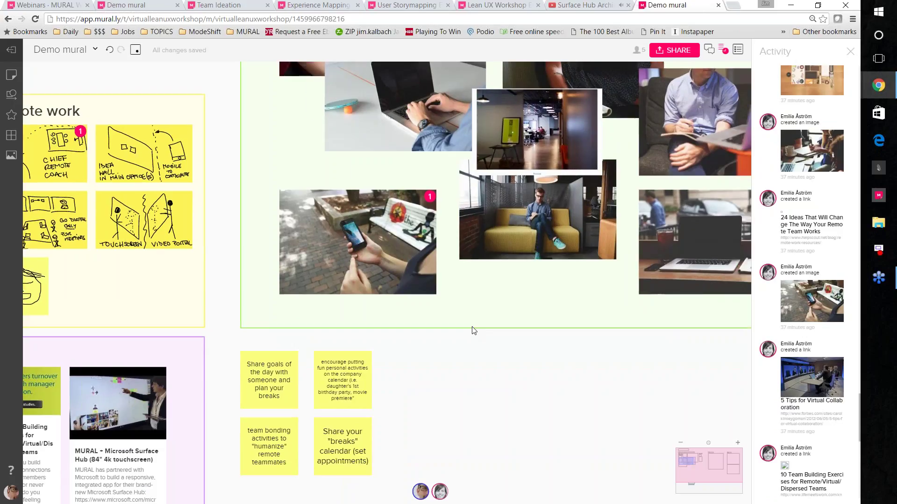
scroll(442, 365, up, 5)
double_click(397, 366)
mouse_move(369, 340)
mouse_down()
mouse_move(456, 336)
mouse_move(356, 335)
mouse_up()
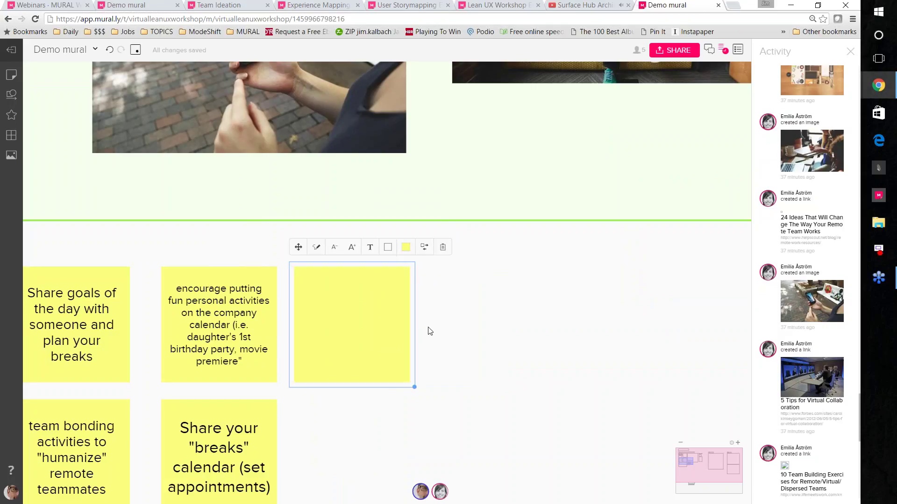
key(Delete)
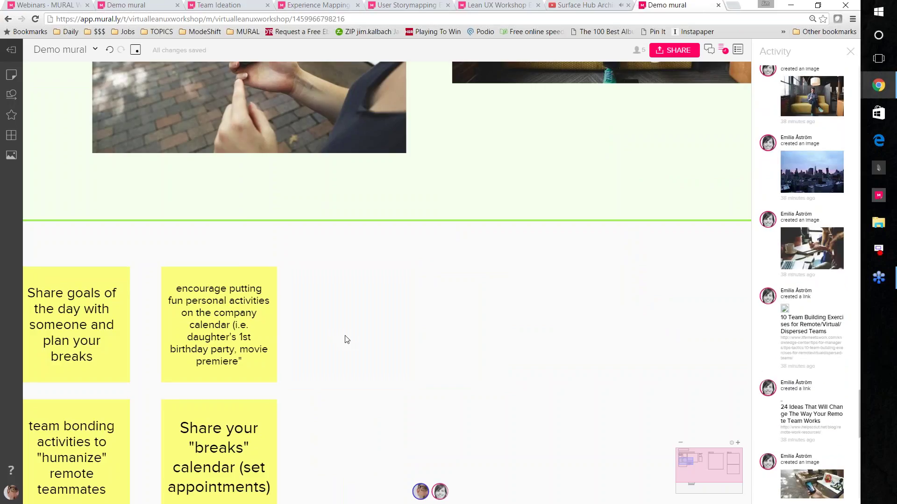
Step: Return to an overview of the Team activities board and close the activity feed
scroll(347, 340, down, 1)
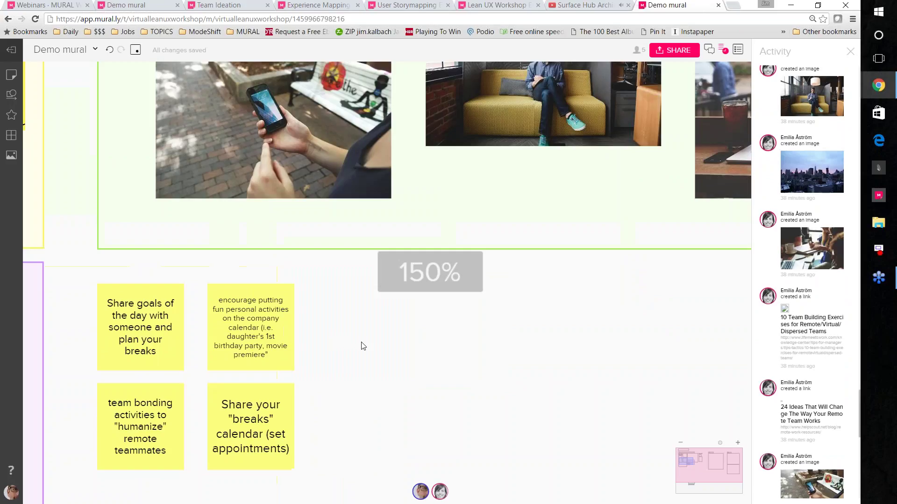
scroll(362, 346, down, 3)
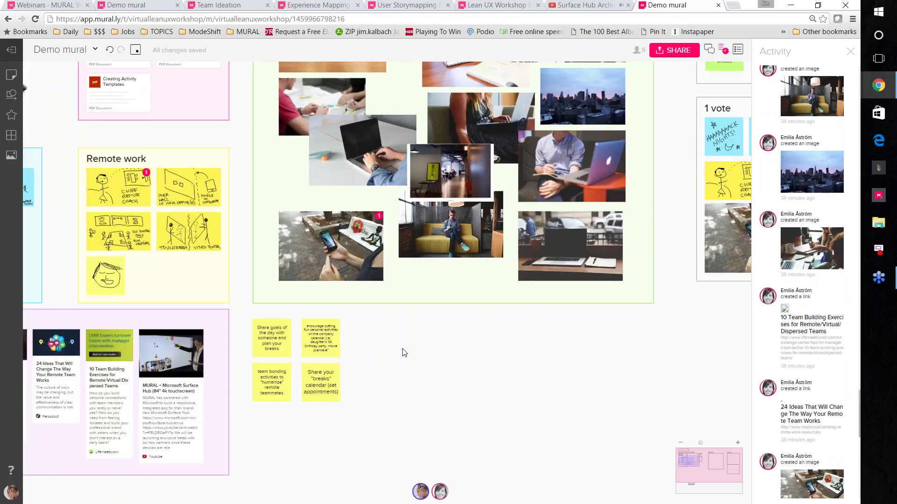
drag(404, 352, 435, 390)
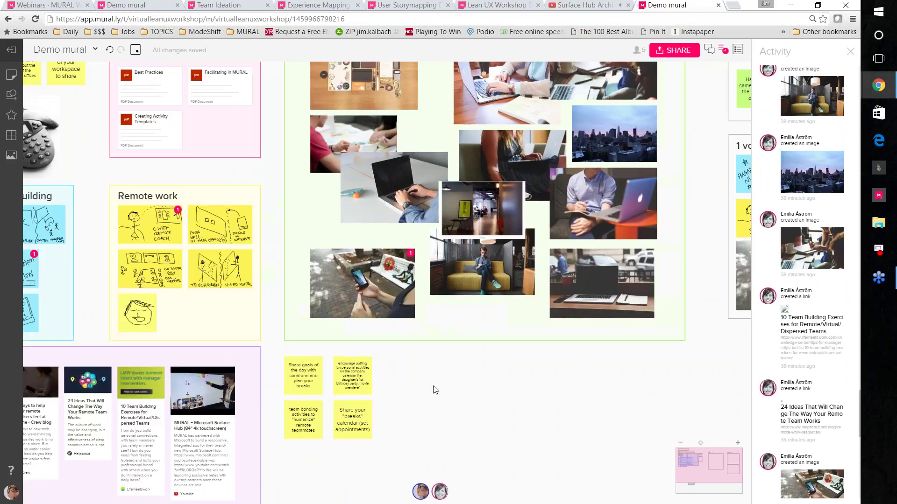
scroll(435, 390, down, 2)
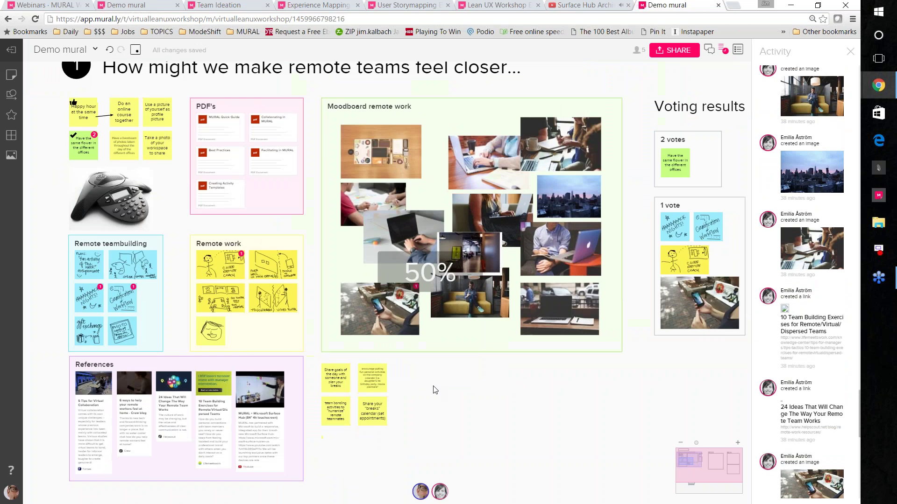
scroll(435, 390, down, 2)
click(399, 295)
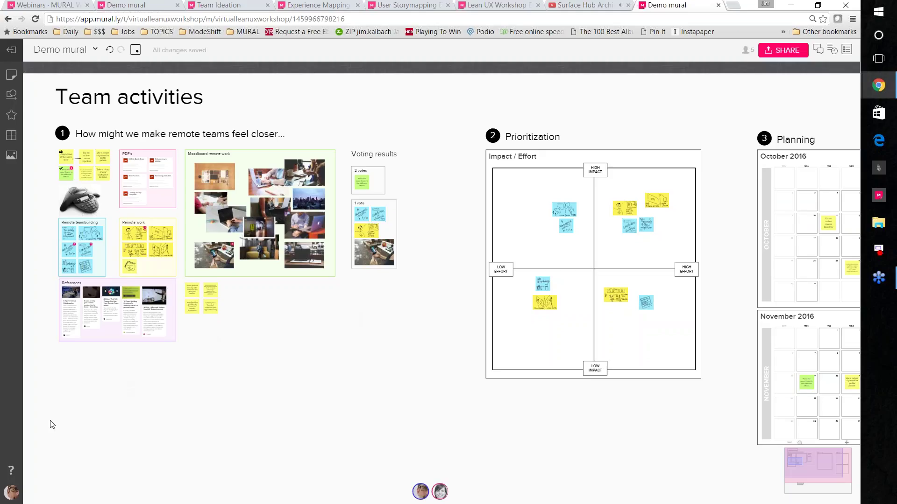
Step: Open What's New from the account options, read through the recent feature announcements, and close them
click(11, 496)
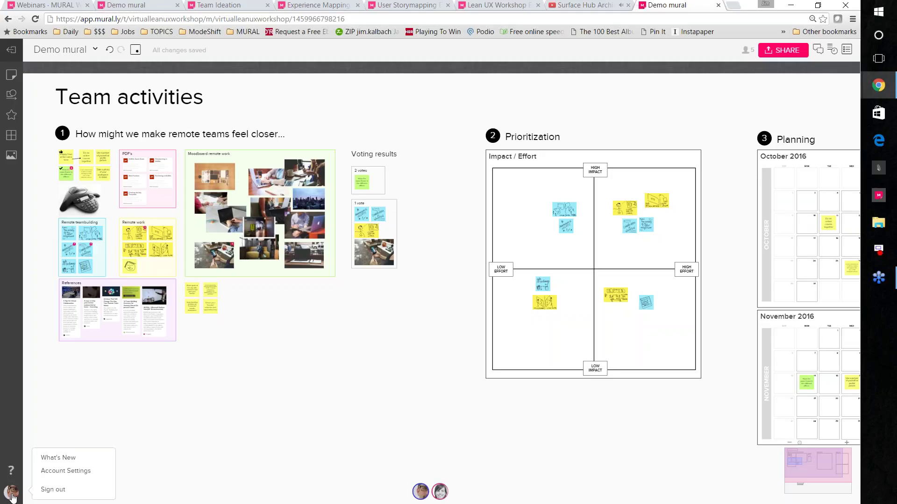
click(70, 463)
scroll(404, 243, down, 1)
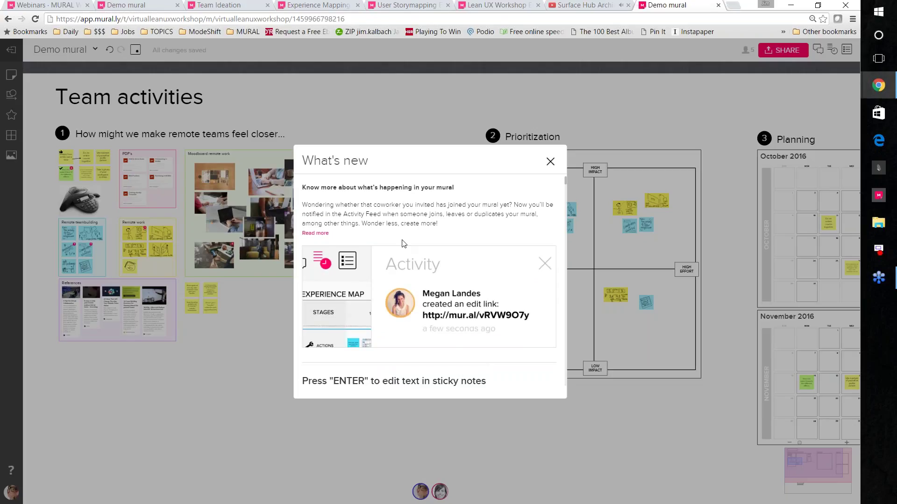
scroll(404, 243, down, 10)
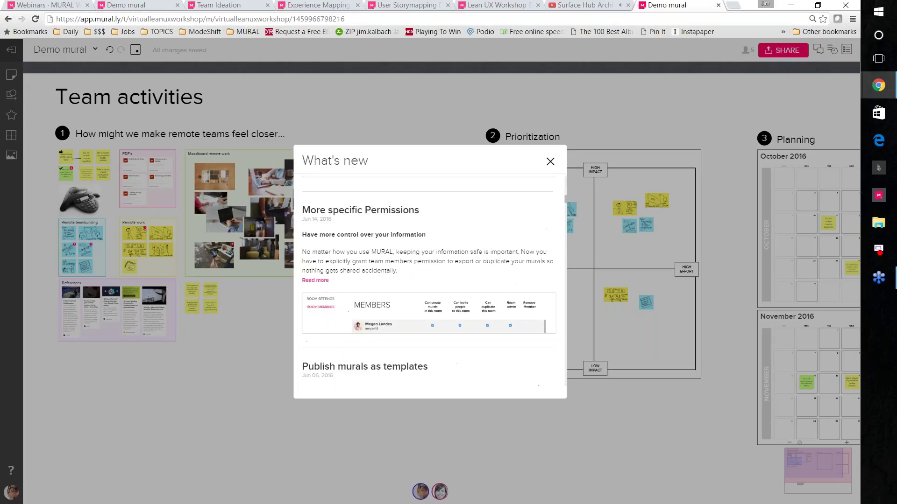
scroll(430, 280, up, 4)
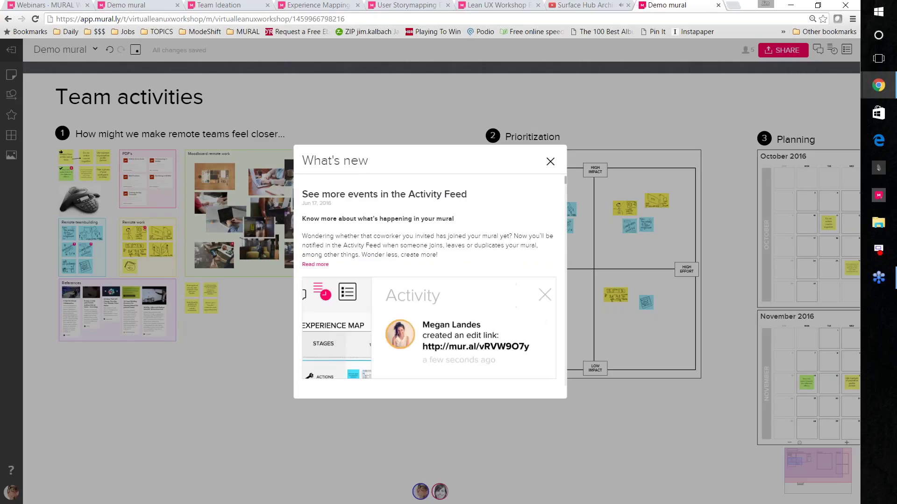
click(550, 161)
click(13, 496)
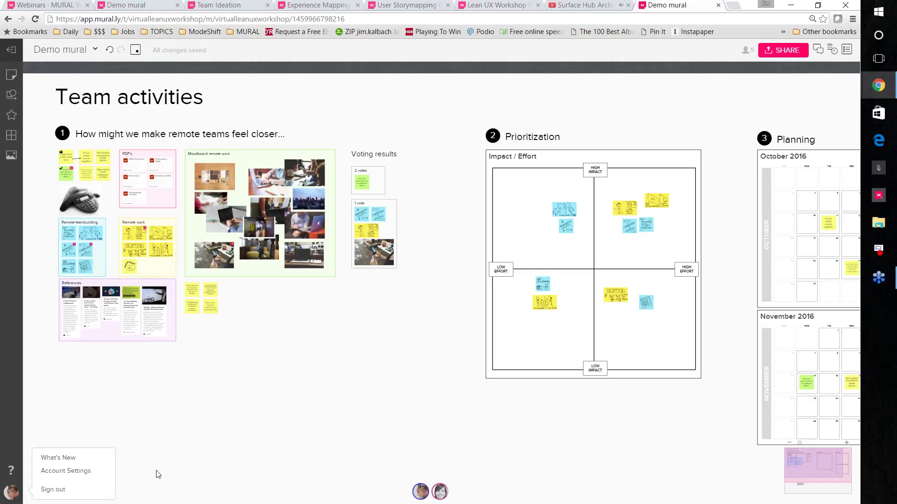
click(181, 481)
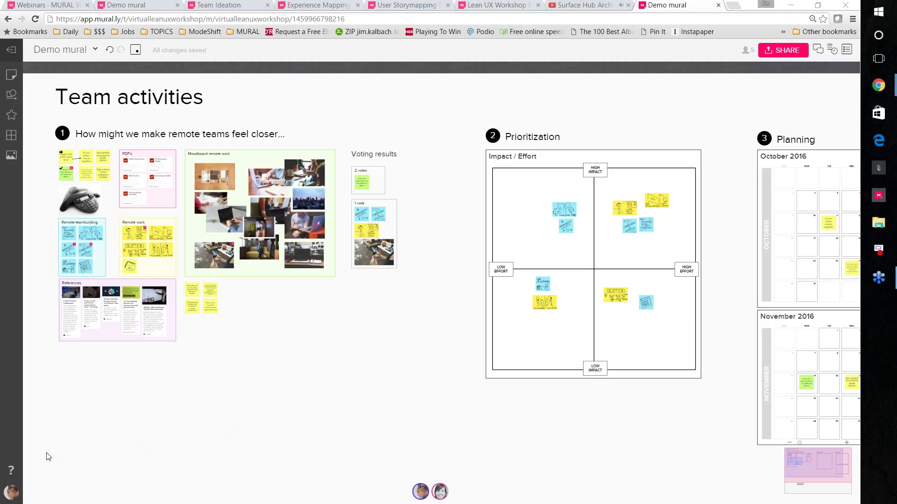
click(12, 492)
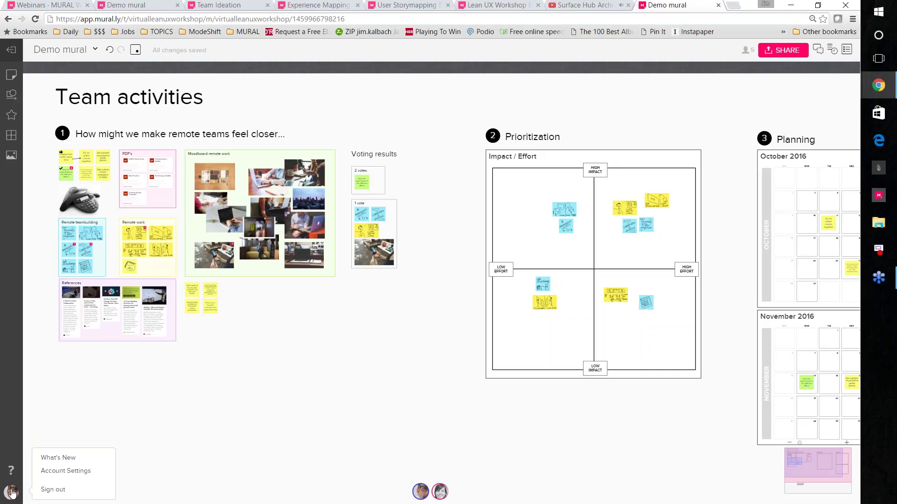
click(169, 475)
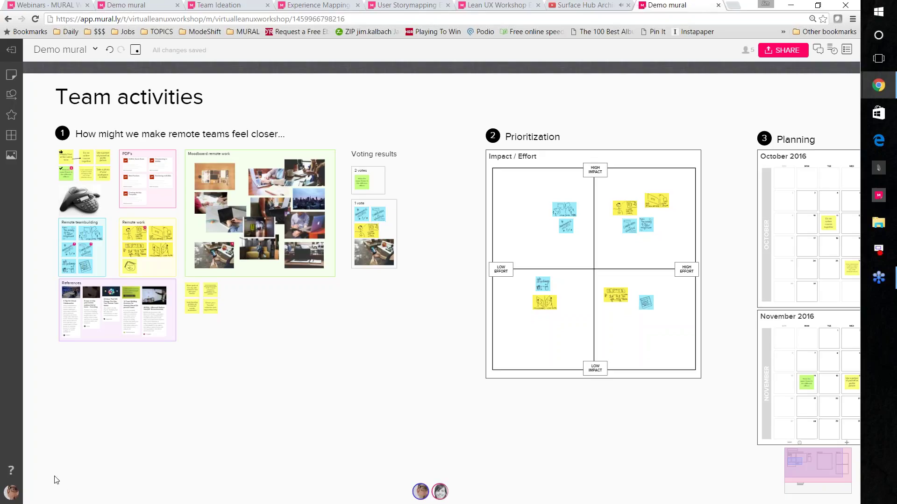
Step: View the help how-to tips from Zoom & Pan through Drag and drop links & files, and the list of keyboard shortcuts
click(11, 471)
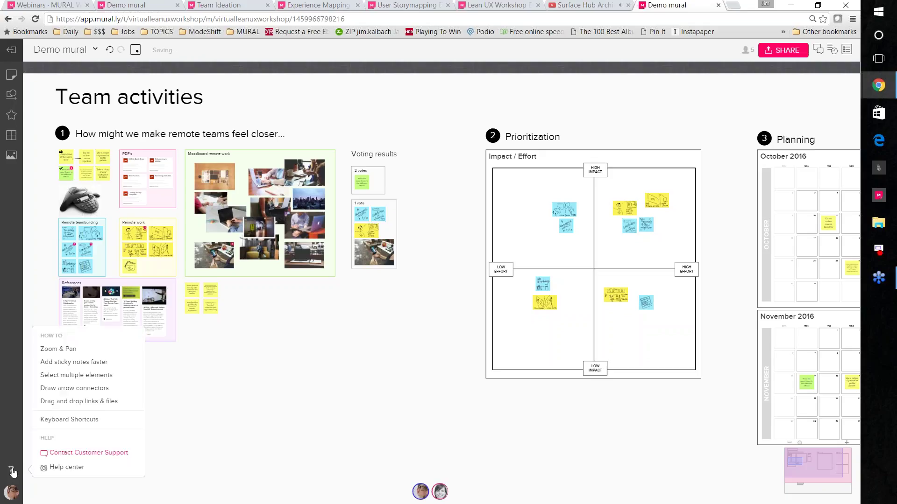
click(82, 352)
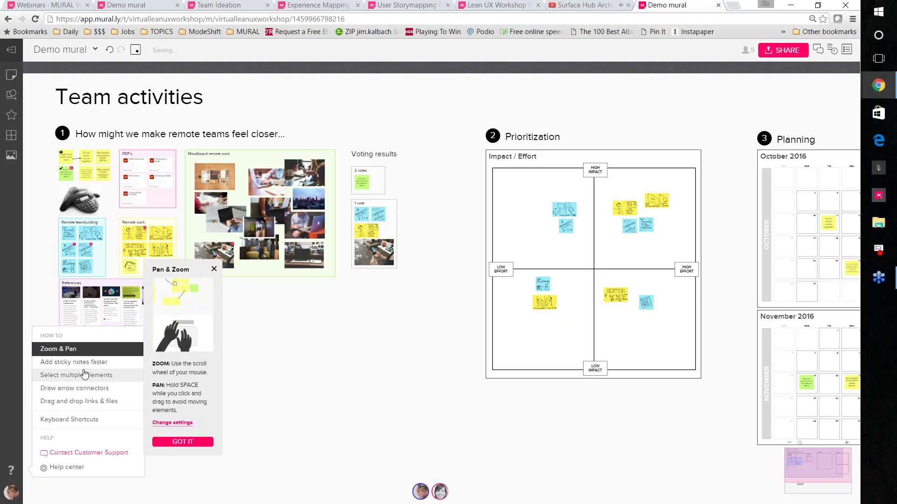
click(109, 367)
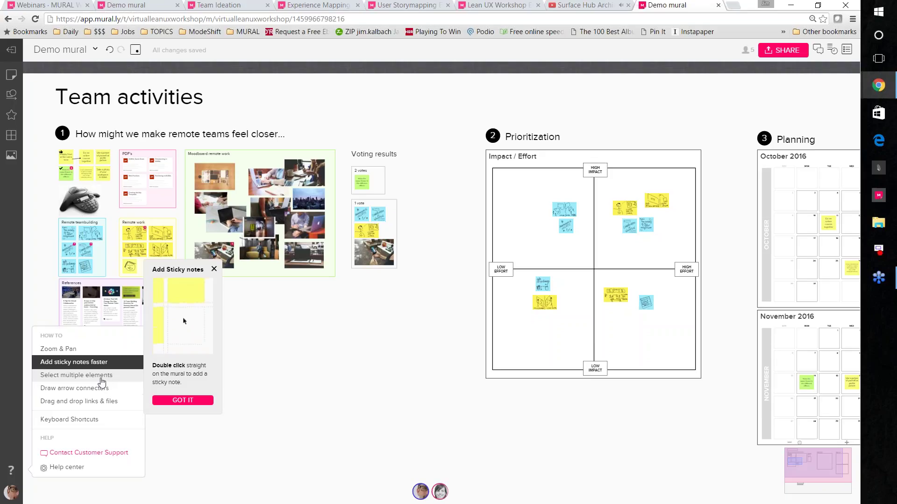
click(101, 380)
click(102, 390)
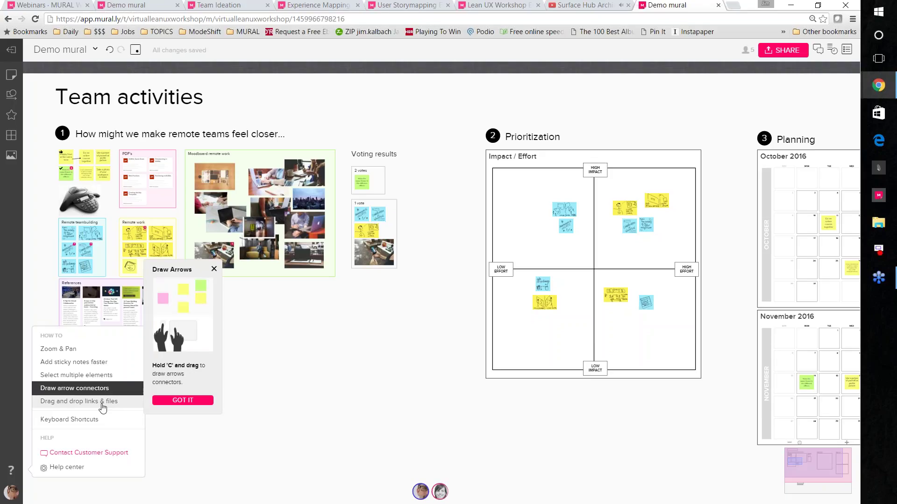
click(103, 403)
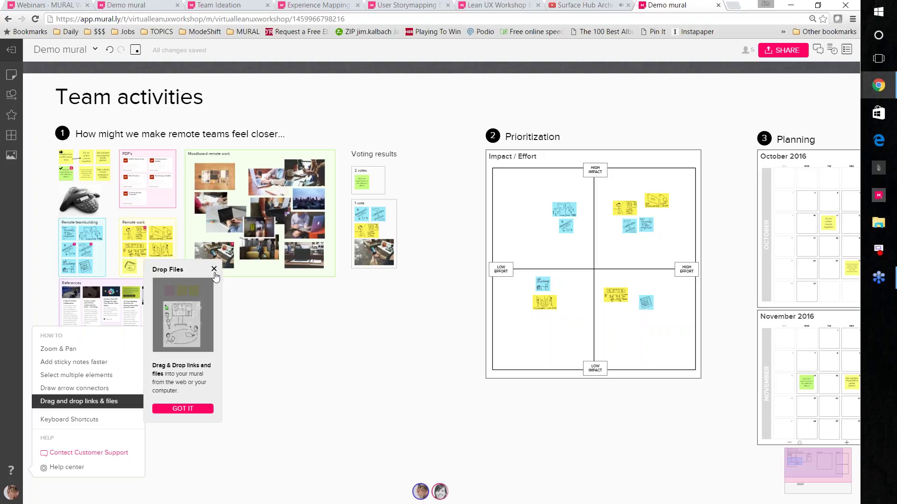
click(89, 420)
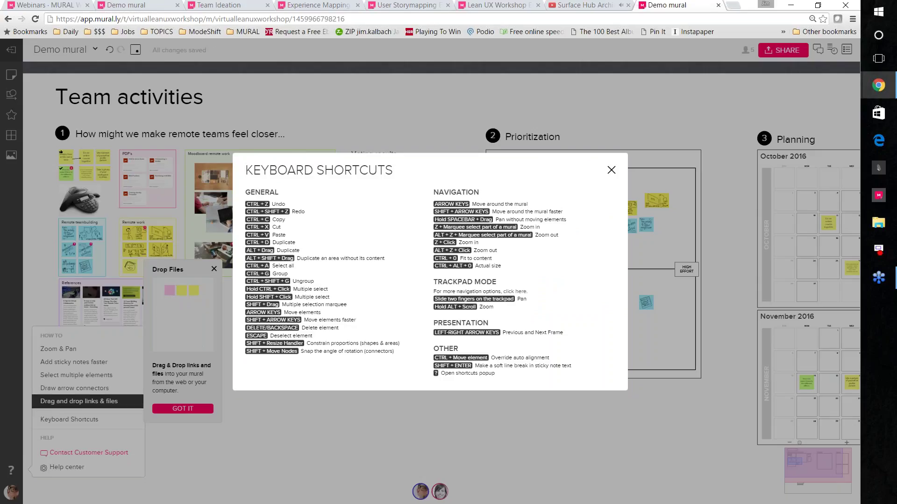
click(611, 169)
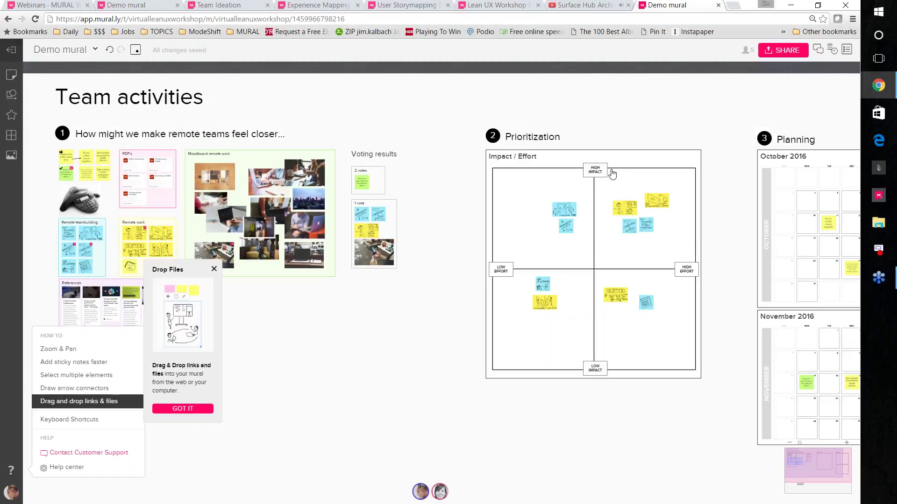
Step: Open the Help center and look over its article topics, from getting started to managing rooms and teams
click(77, 469)
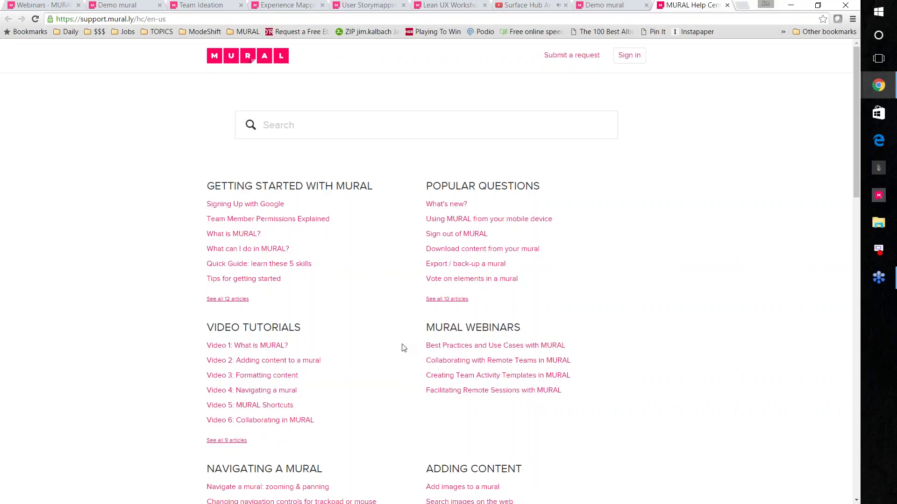
scroll(404, 348, down, 1)
scroll(571, 358, down, 3)
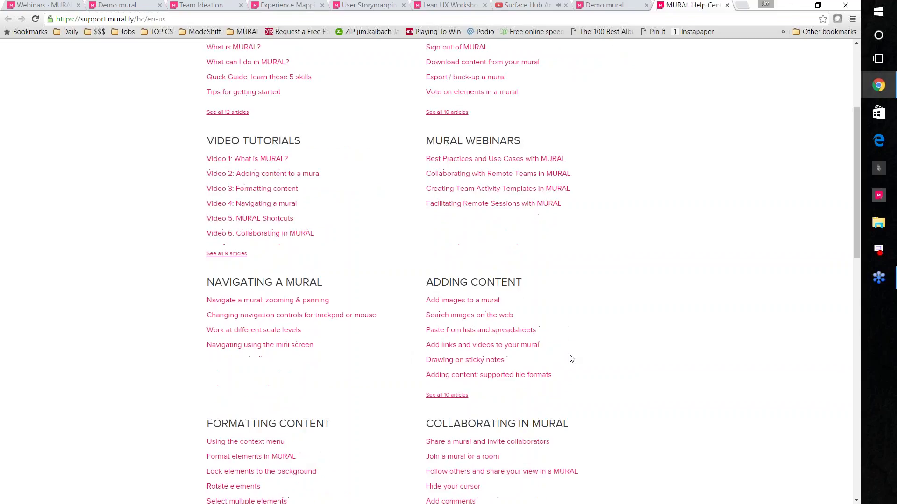
scroll(571, 359, down, 4)
scroll(594, 353, down, 1)
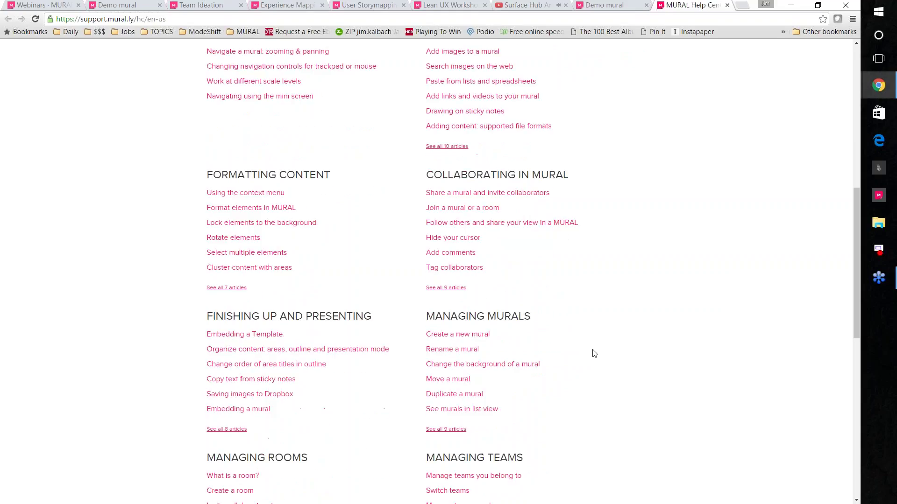
scroll(595, 353, up, 7)
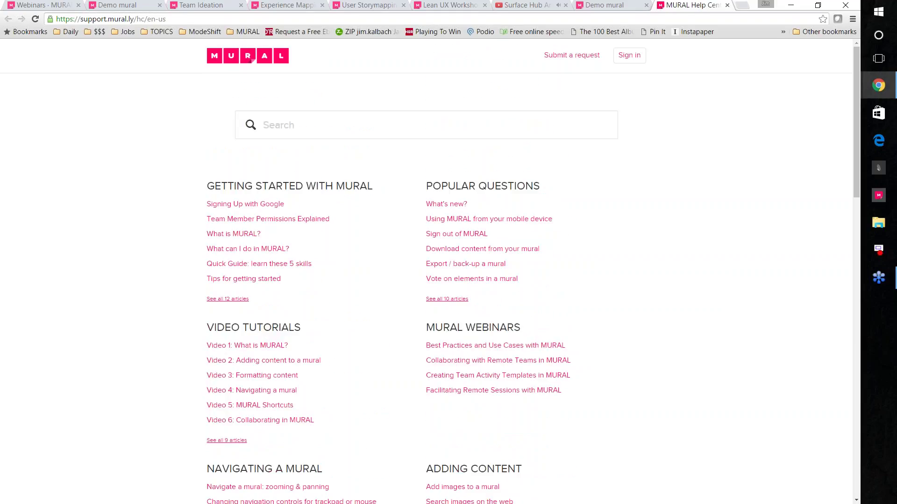
click(247, 239)
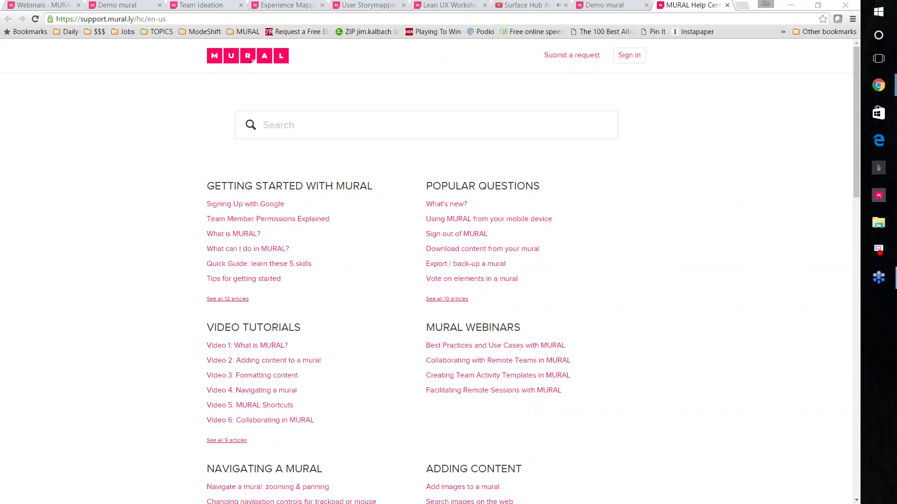
Step: Return to the first Demo mural and move the "encourage putting fun personal activities" note into the empty space to the right of its group
click(135, 6)
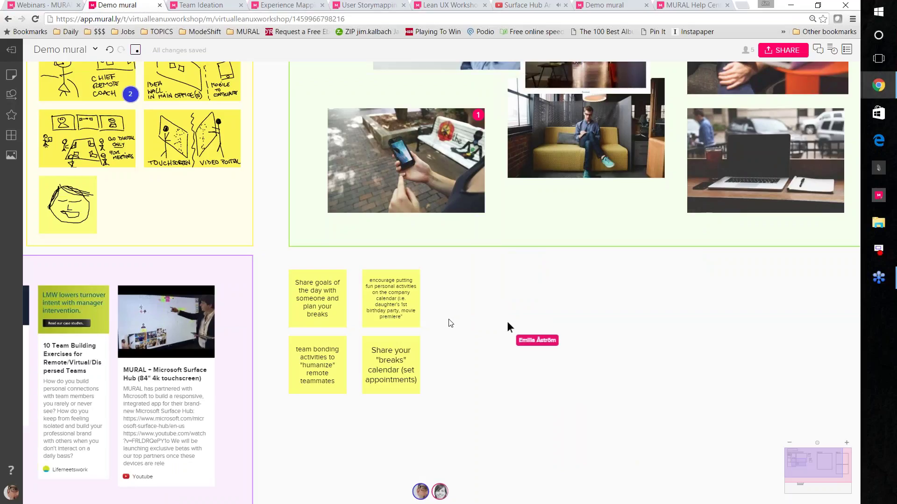
scroll(450, 323, up, 3)
click(379, 297)
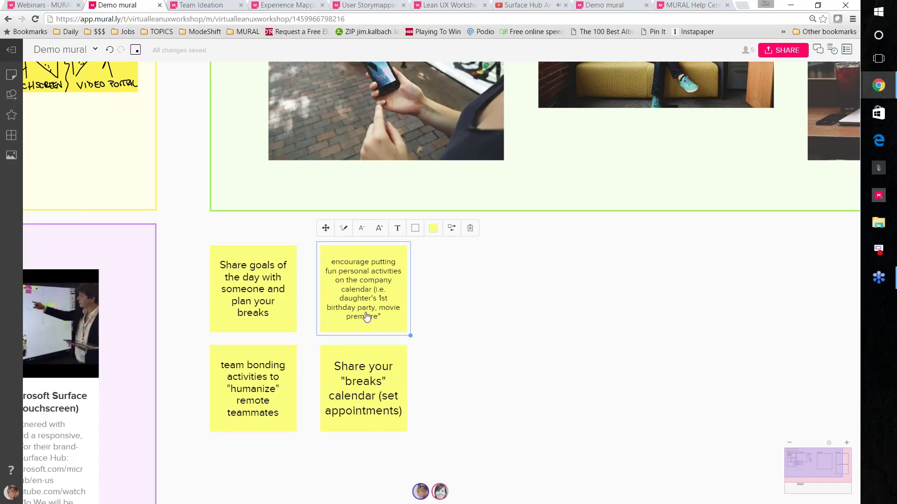
click(468, 346)
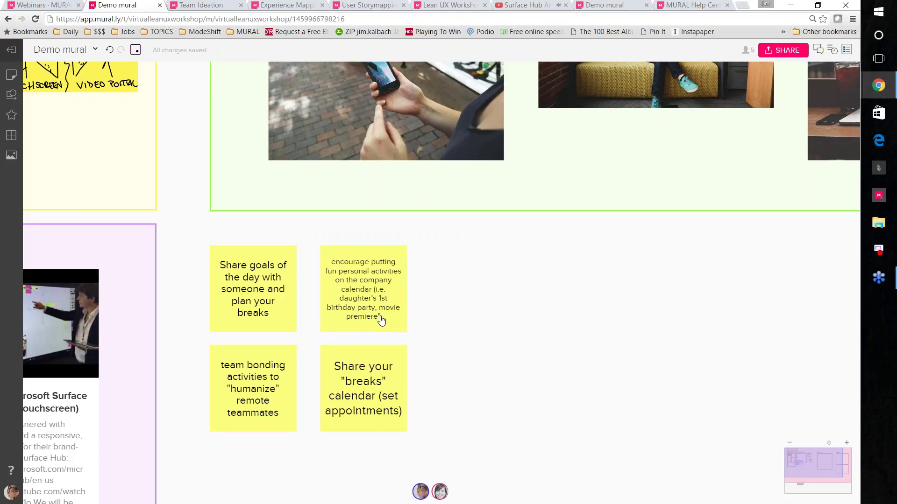
drag(382, 320, 518, 319)
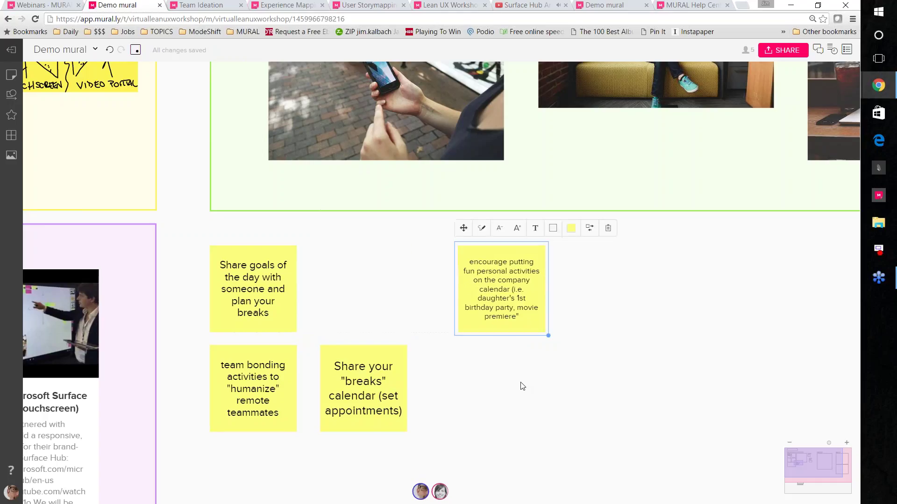
drag(523, 385, 390, 396)
scroll(390, 396, up, 2)
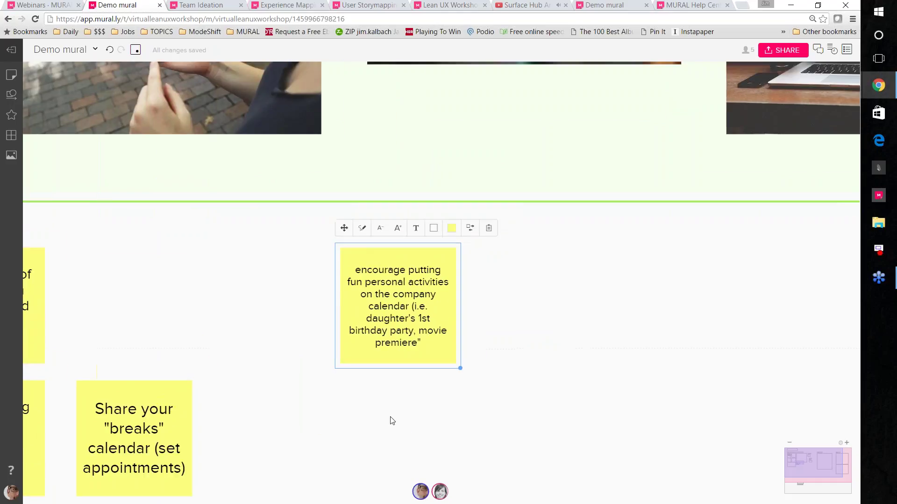
scroll(392, 421, right, 1)
scroll(393, 421, up, 1)
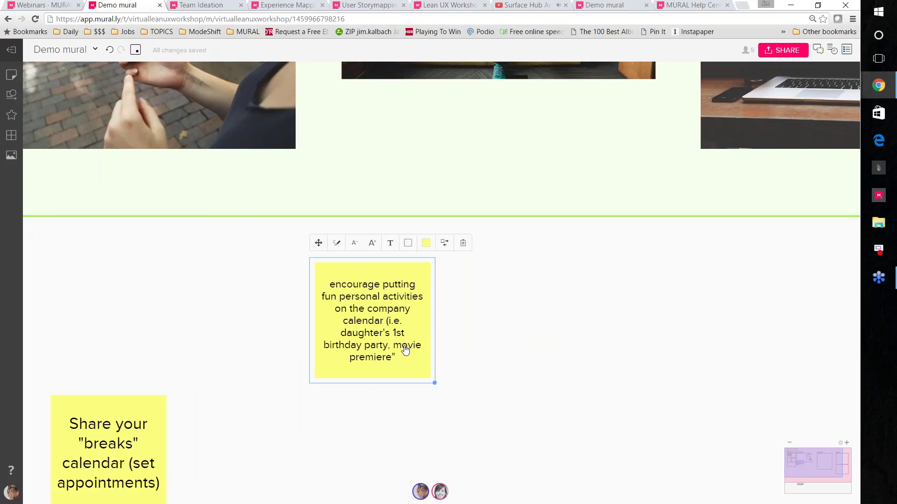
Step: Copy the full text of the "encourage putting fun personal activities" note into a new Google Docs document
double_click(406, 350)
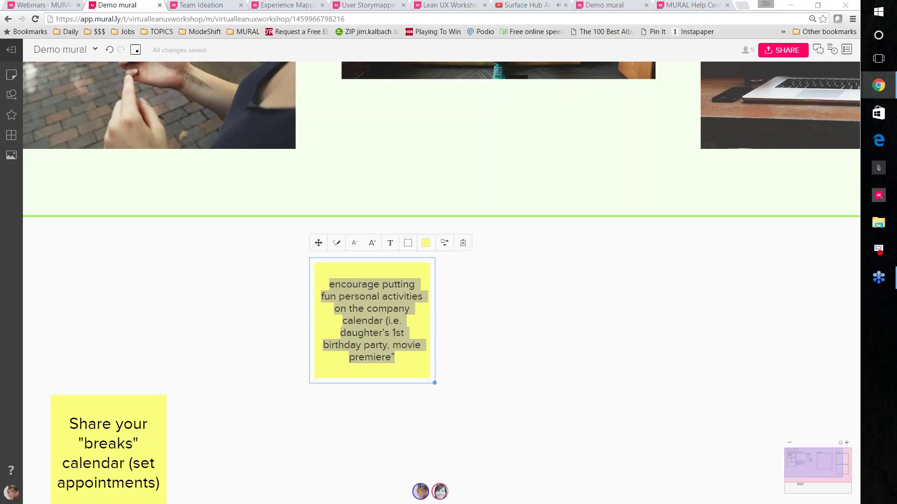
drag(405, 245, 371, 4)
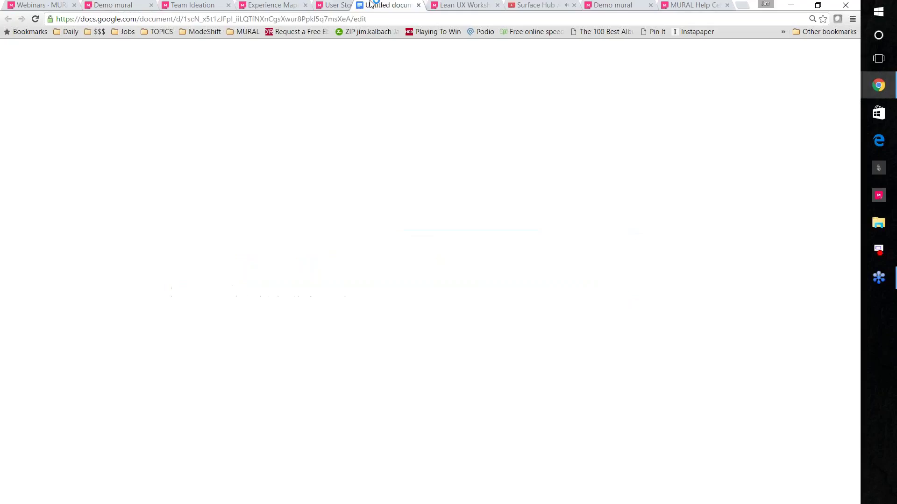
text(encourage putting fun personal activities on the company calendar (i.e. daughter's 1st birthday party, movie premiere))
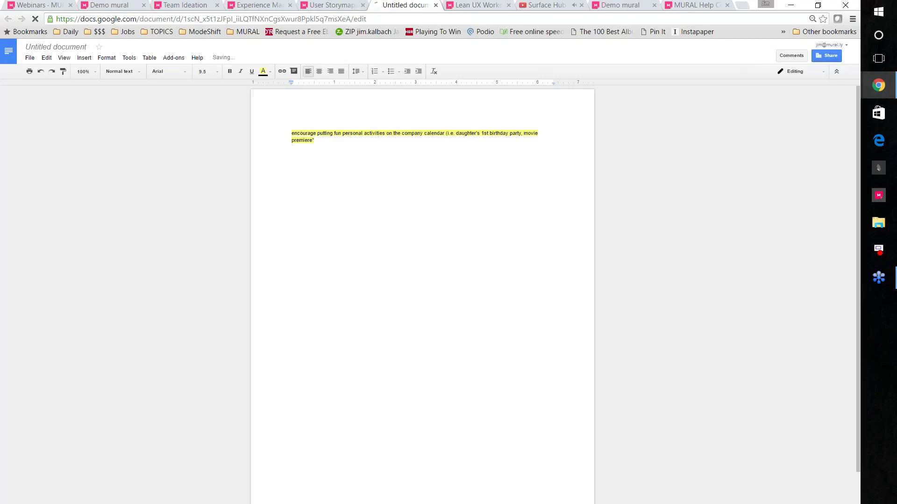
Step: Copy the document's paragraph, paste it again as a second paragraph below, and highlight the pasted text
key(ctrl+a)
key(ctrl+c)
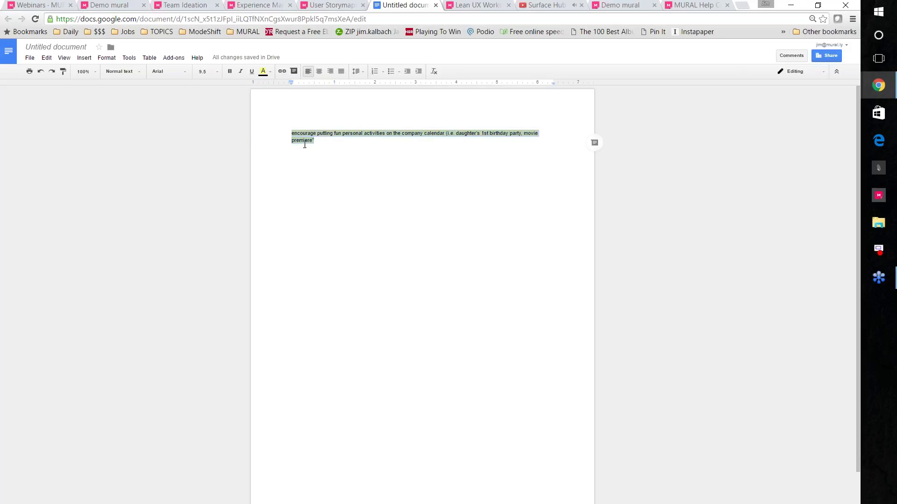
click(319, 143)
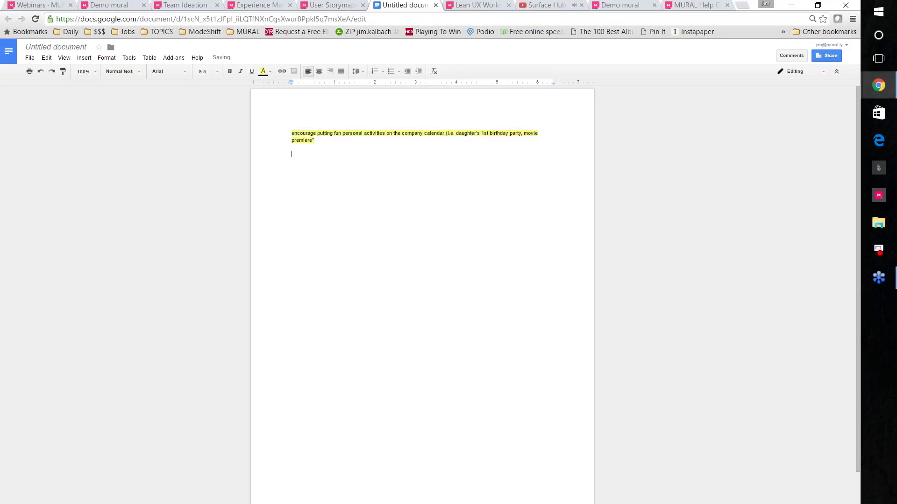
right_click(317, 155)
click(333, 182)
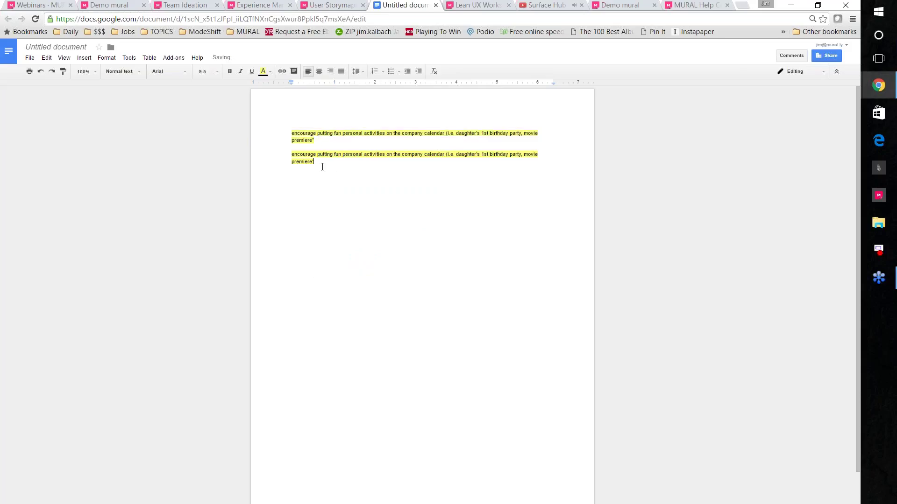
key(ctrl+a)
click(323, 166)
key(shift+Up)
Step: Use Copy as Text on the "encourage putting fun personal activities" note in the Demo mural and paste it as the document's third paragraph
click(110, 5)
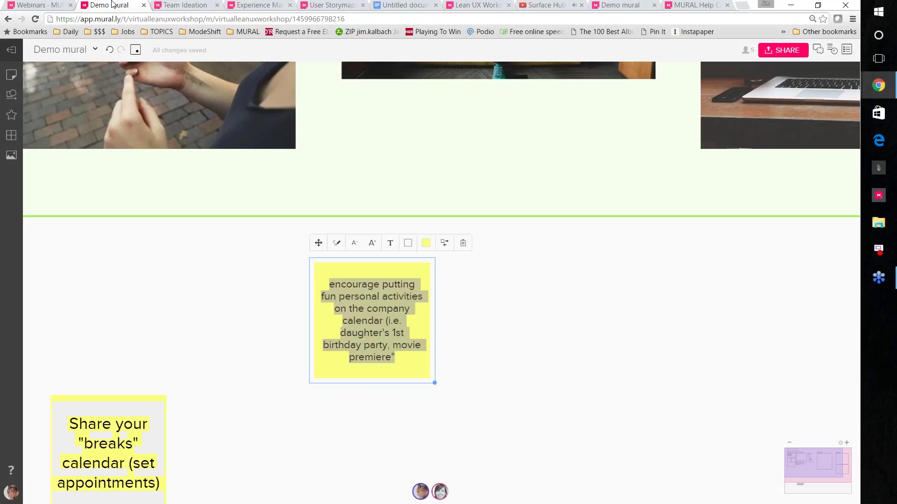
click(276, 356)
click(371, 322)
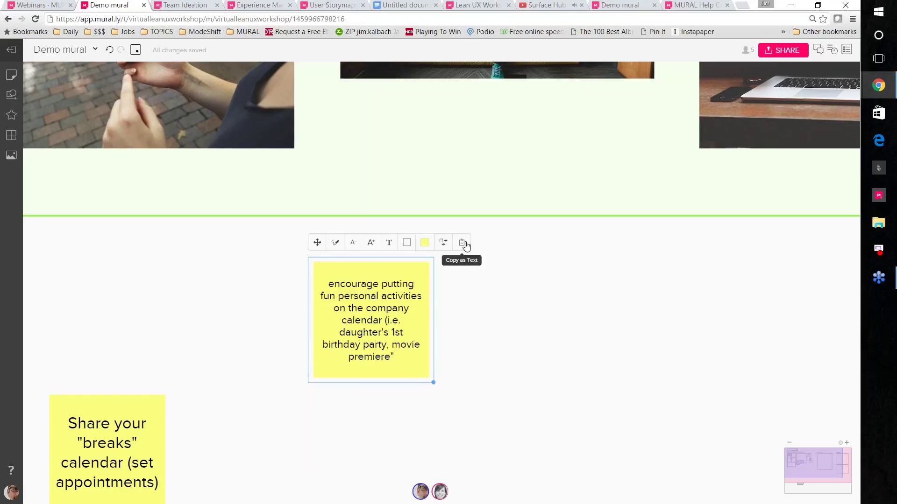
click(463, 244)
click(400, 5)
key(ctrl+v)
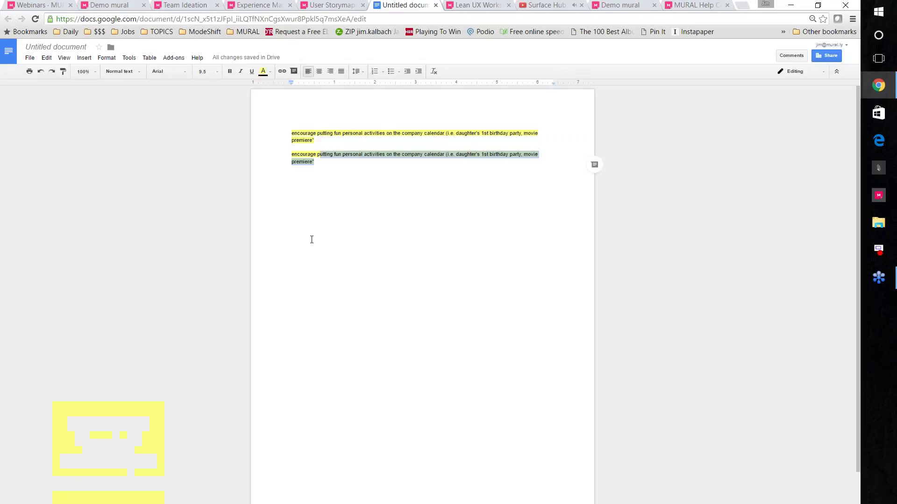
key(Return)
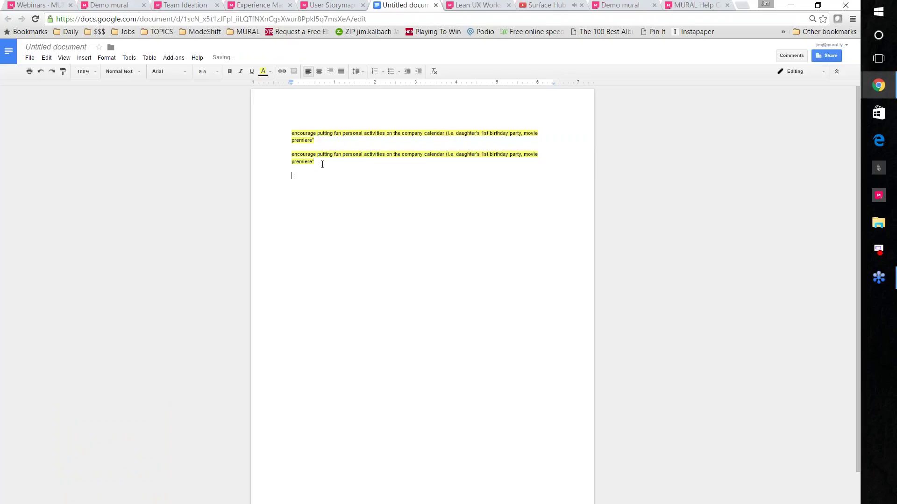
key(ctrl+v)
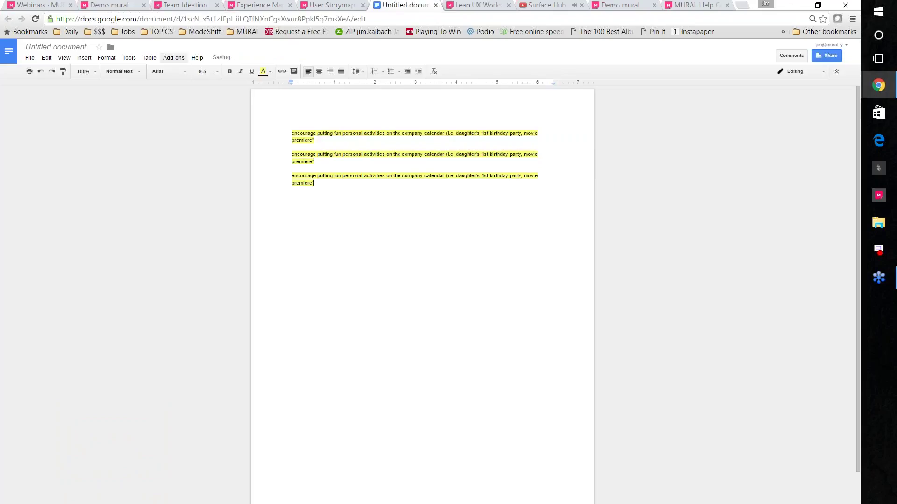
Step: Return to the first Demo mural and copy only "daughter's 1st birthday party, movie premiere" from the "encourage putting fun personal activities" note
key(ctrl+2)
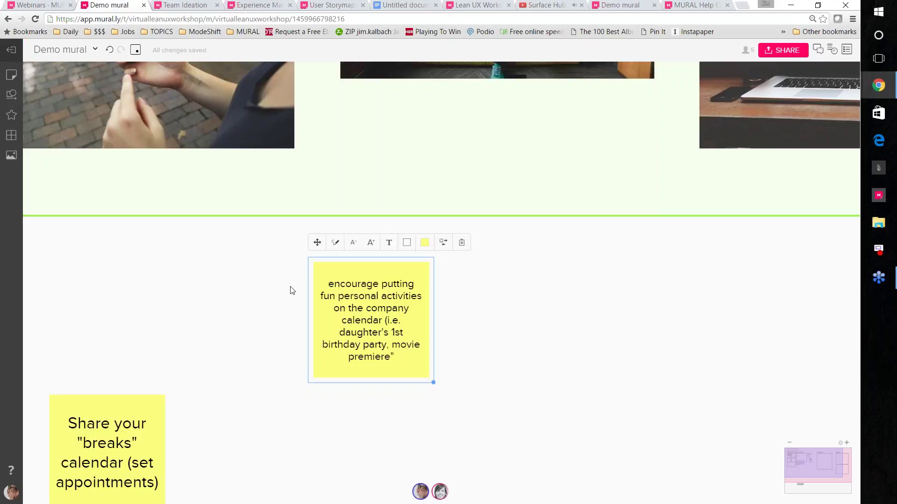
double_click(378, 321)
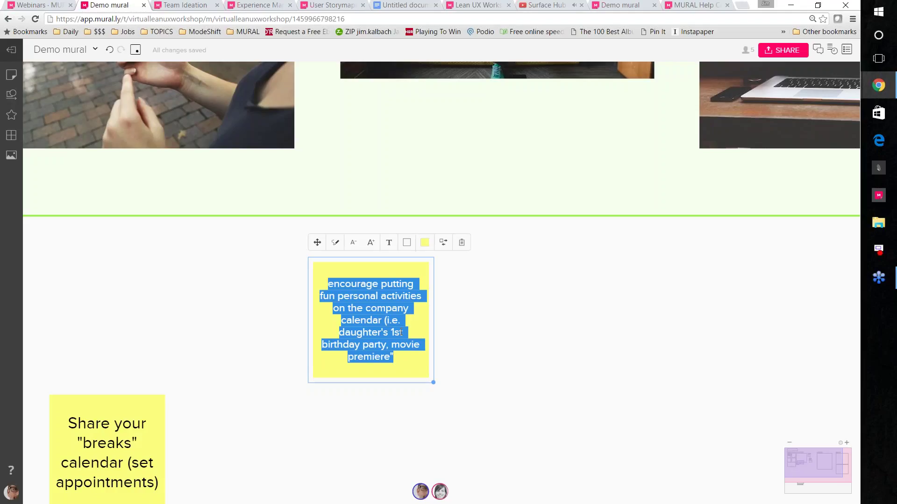
drag(393, 358, 340, 331)
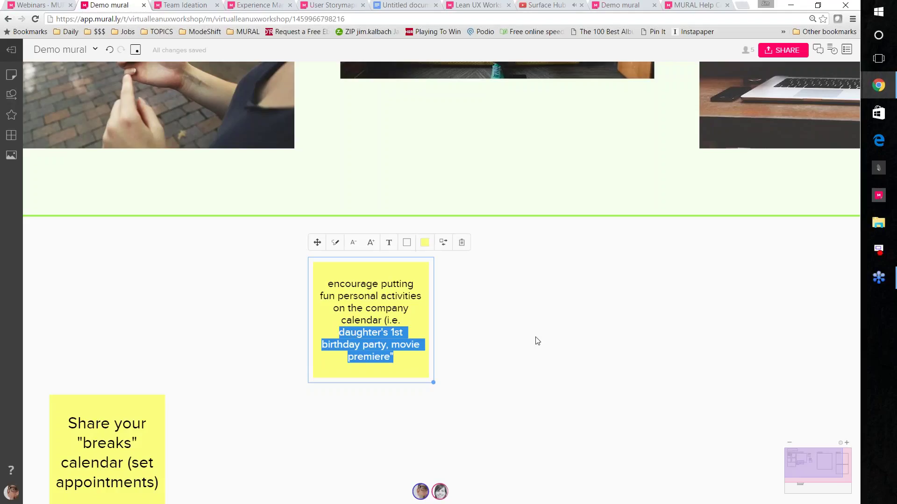
drag(527, 341, 472, 343)
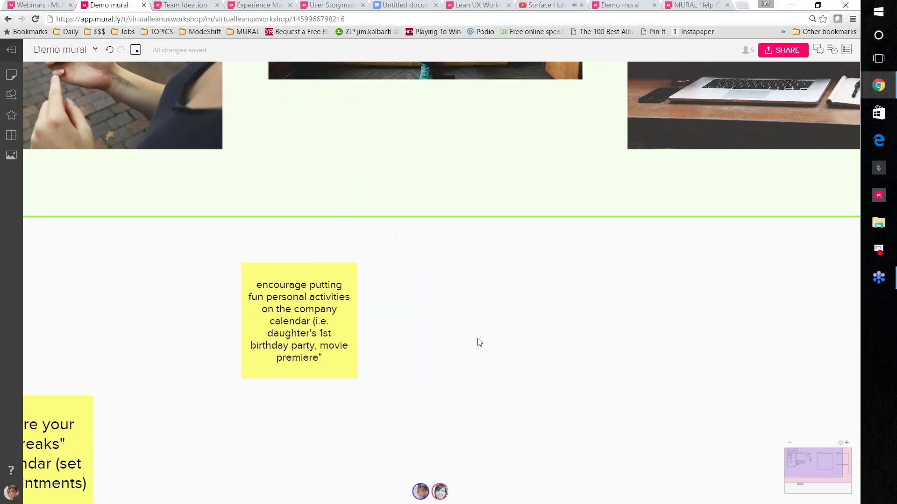
Step: Duplicate the "encourage putting fun personal activities" note and replace the duplicate's text with the copied "daughter's 1st birthday party, movie premiere"
click(354, 341)
key(ctrl+d)
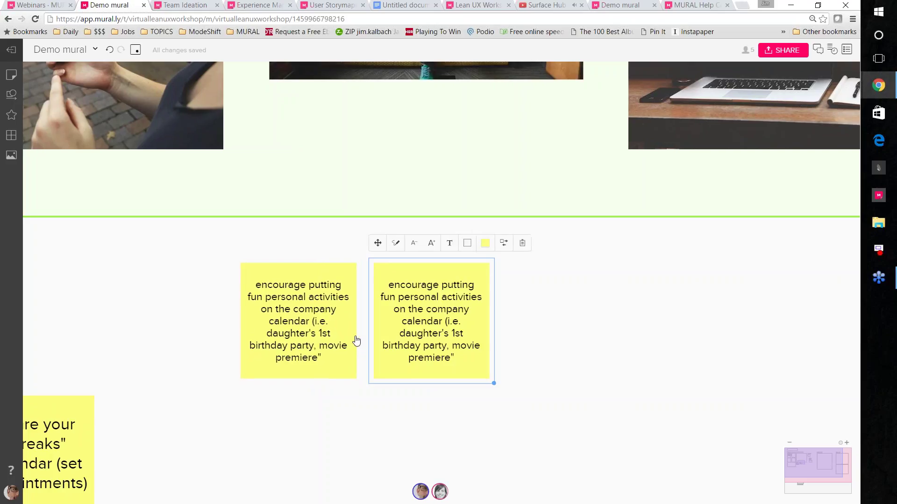
double_click(411, 341)
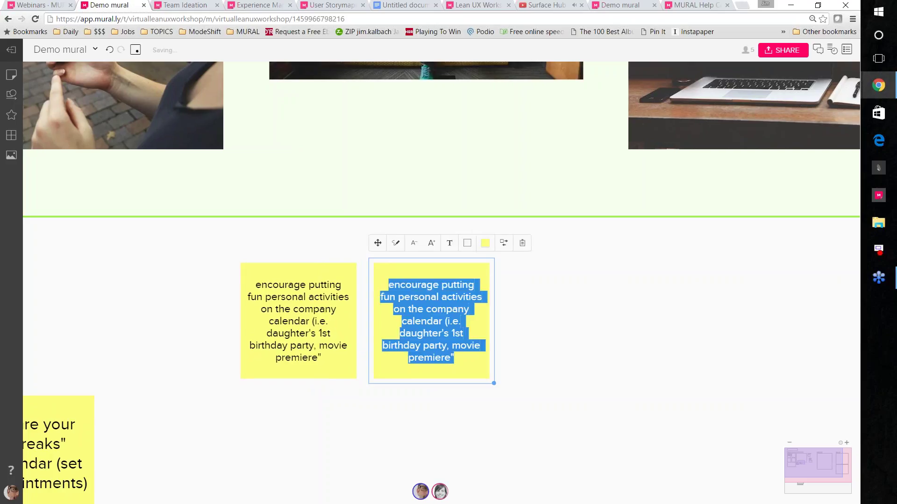
key(ctrl+a)
key(BackSpace)
key(ctrl+v)
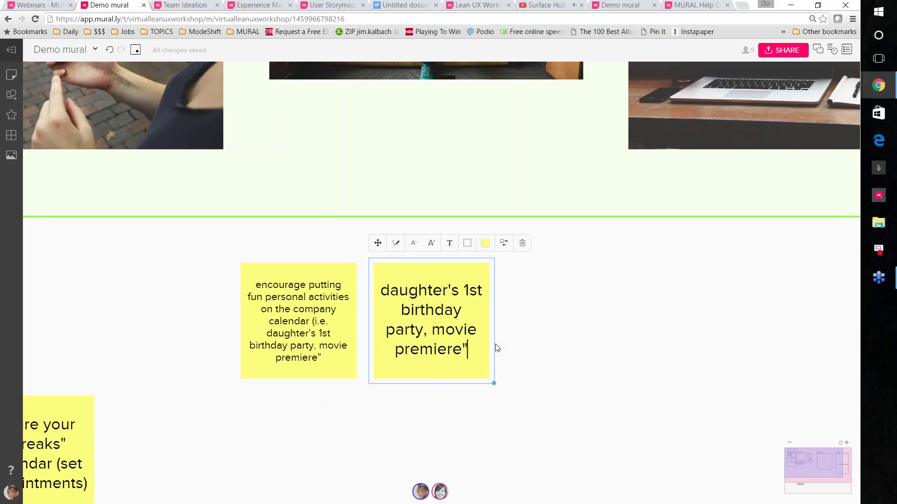
click(538, 374)
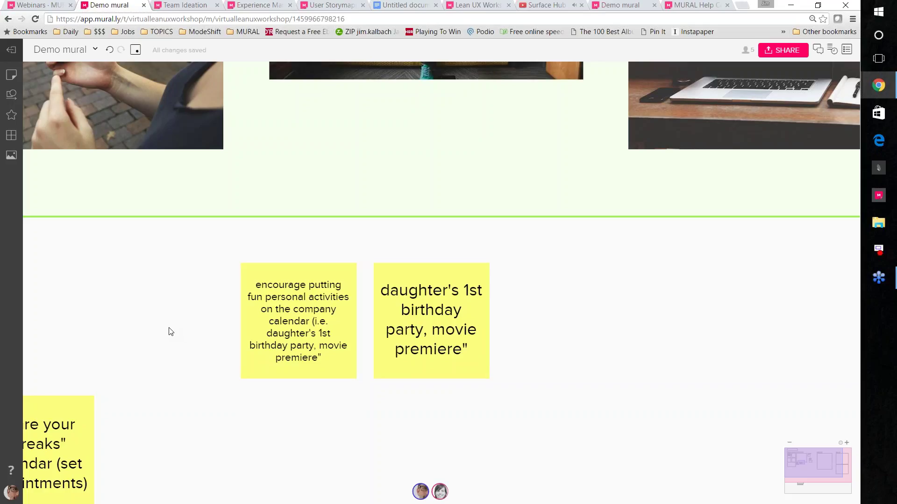
scroll(171, 332, down, 1)
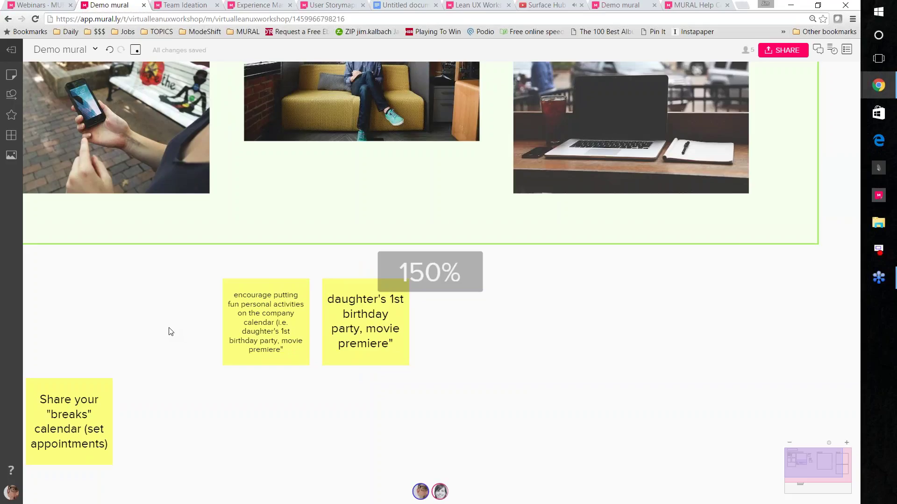
scroll(191, 329, left, 2)
drag(212, 327, 312, 355)
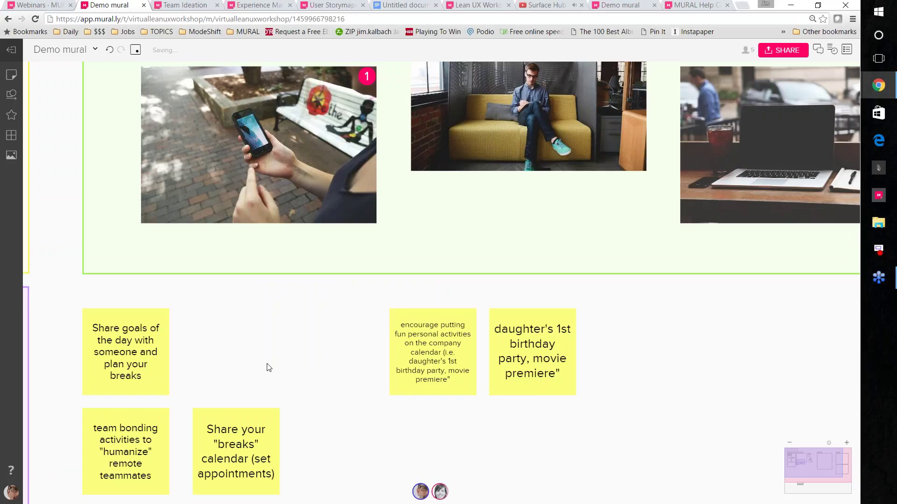
mouse_move(269, 368)
mouse_down()
mouse_move(317, 366)
mouse_move(402, 390)
mouse_move(442, 357)
mouse_up()
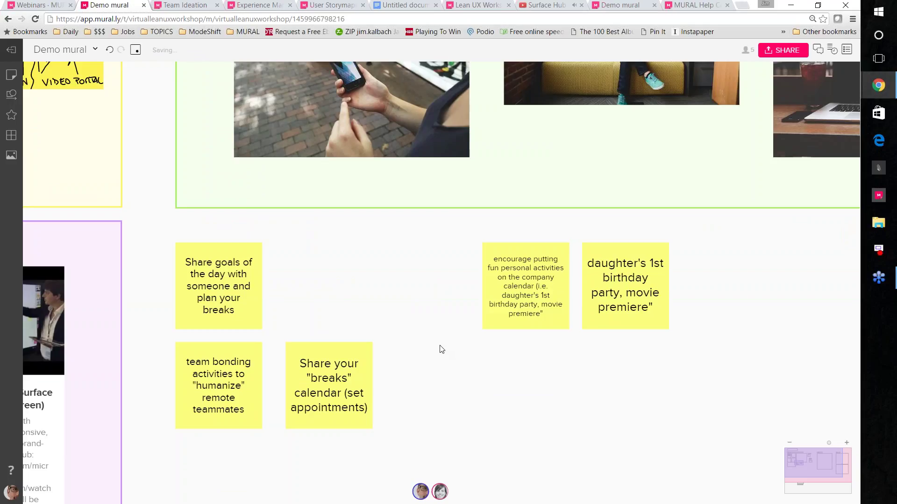
drag(436, 363, 390, 430)
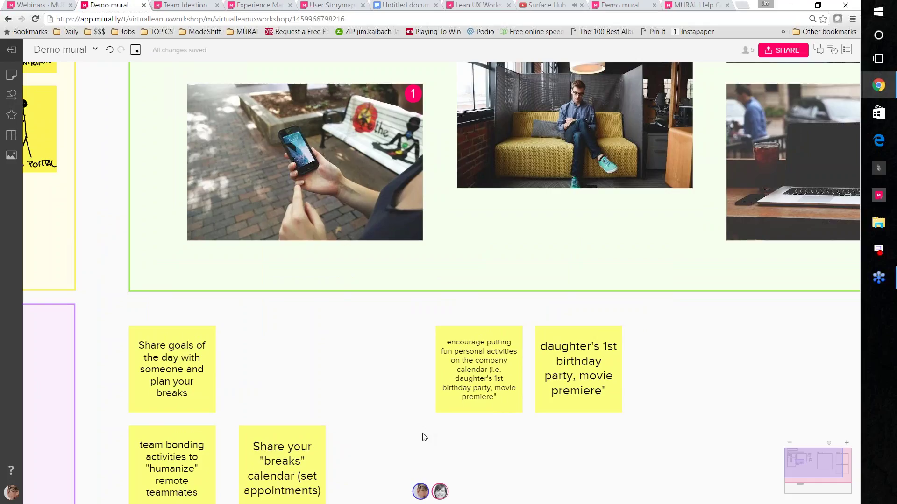
drag(425, 437, 349, 363)
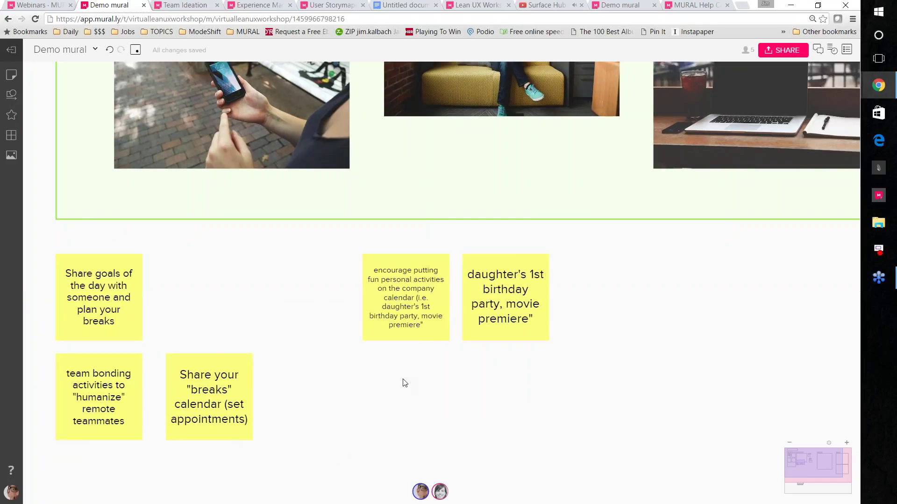
drag(405, 383, 336, 388)
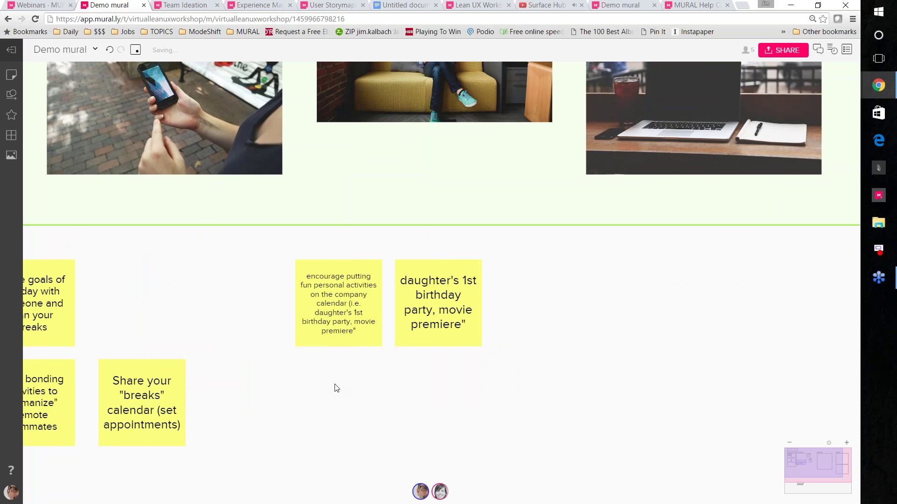
scroll(355, 402, up, 1)
scroll(346, 374, left, 3)
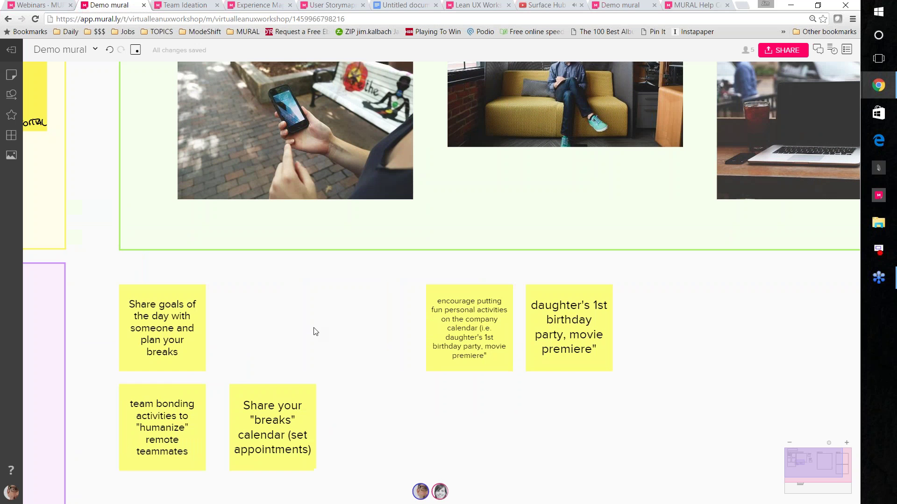
scroll(315, 332, left, 3)
scroll(316, 332, up, 1)
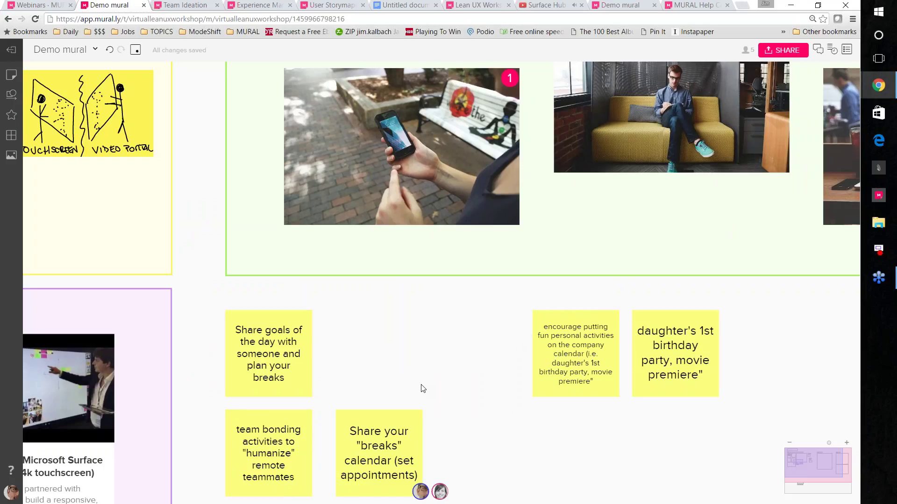
scroll(423, 389, down, 3)
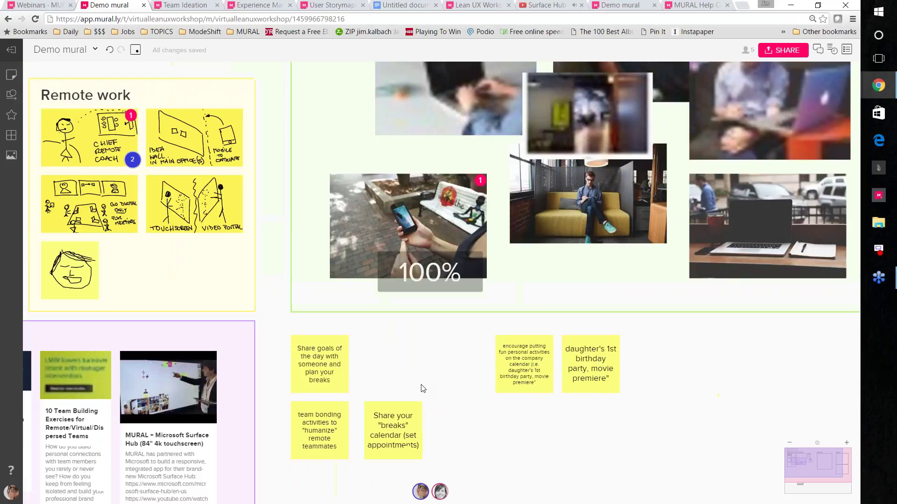
drag(423, 389, 351, 328)
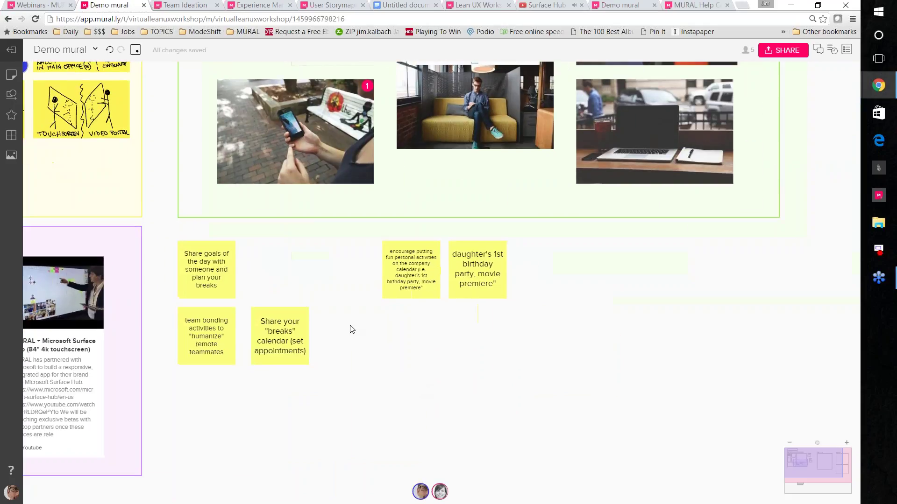